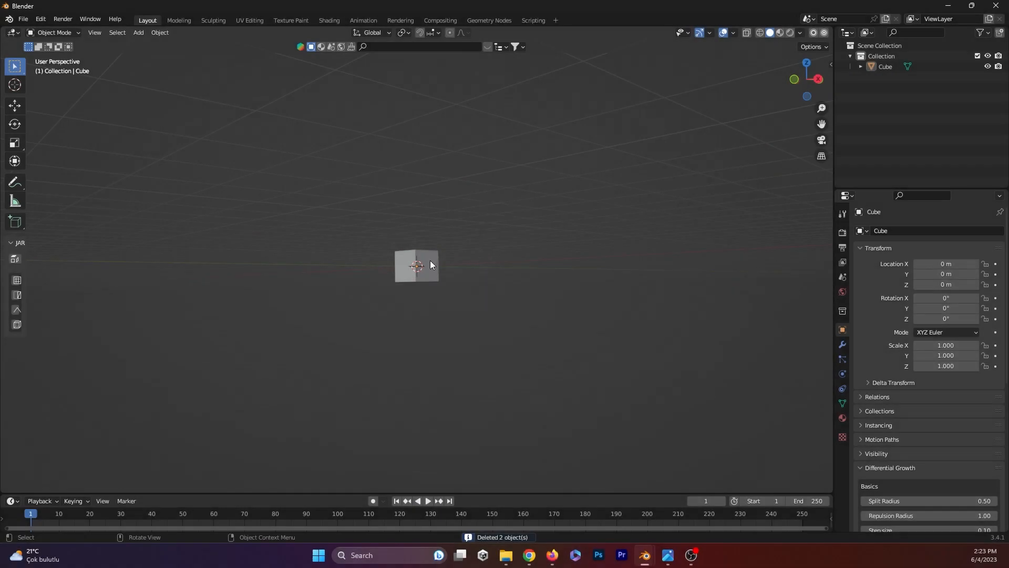
Switch to the Geometry Nodes workspace and create a new geometry node tree on the cube.
left_click(485, 20)
scroll(476, 267, "down", 2)
scroll(476, 267, "up", 4)
left_click(405, 298)
scroll(444, 413, "up", 1)
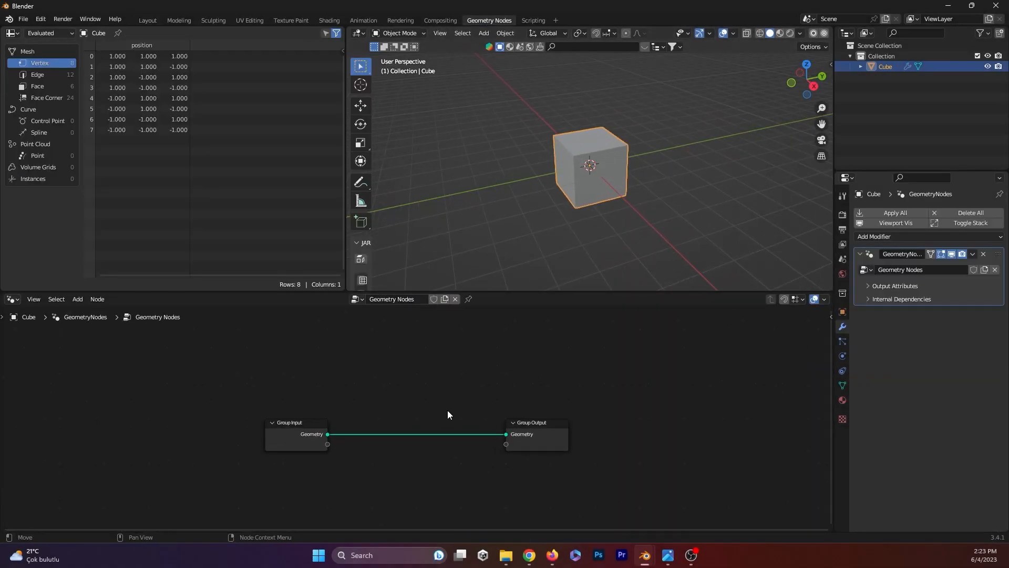
Add a Mesh Line node on the link between Group Input and Group Output so it feeds the output.
left_click(667, 554)
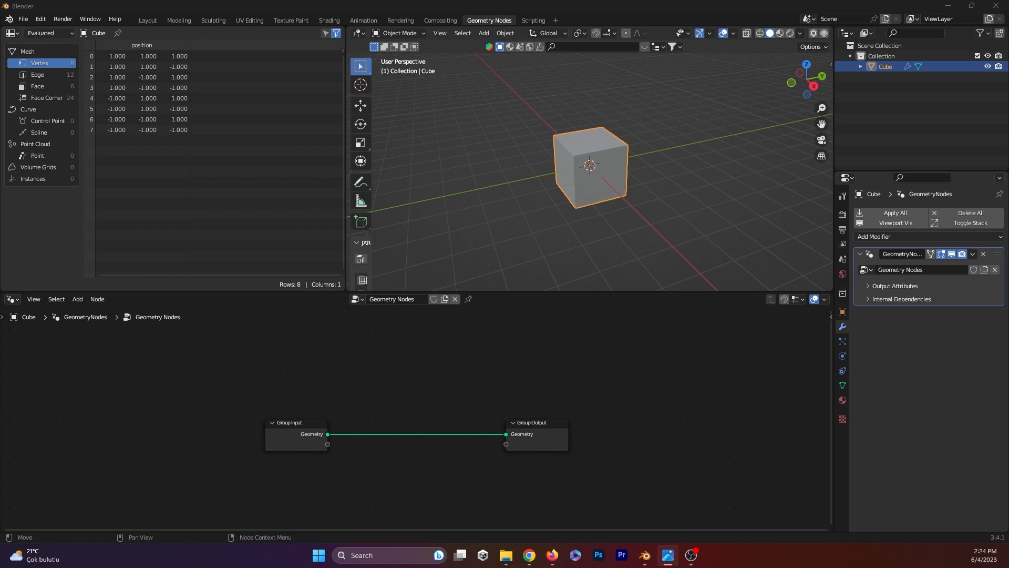
left_click(471, 372)
key("shift+a")
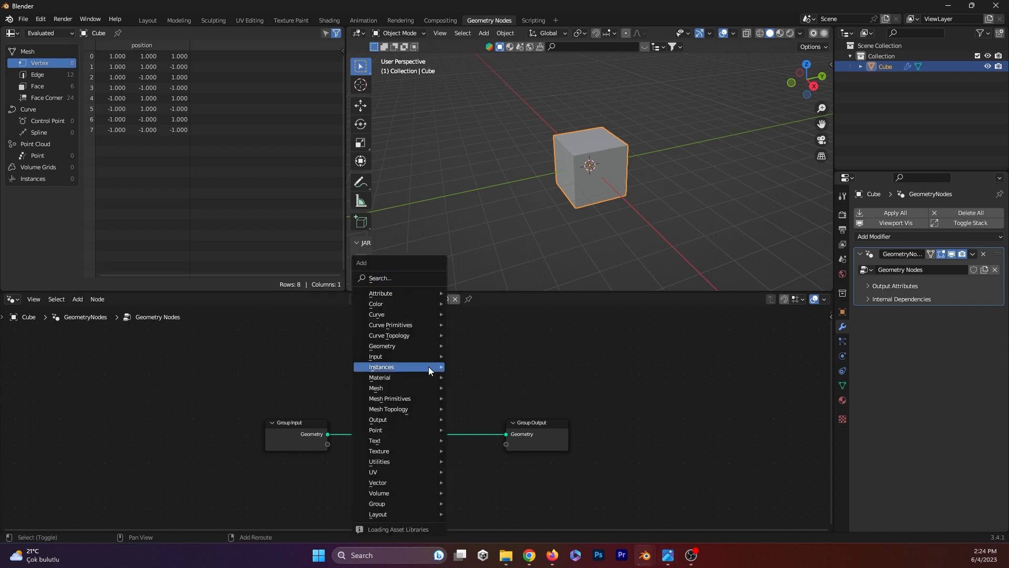
left_click(391, 276)
type("mes")
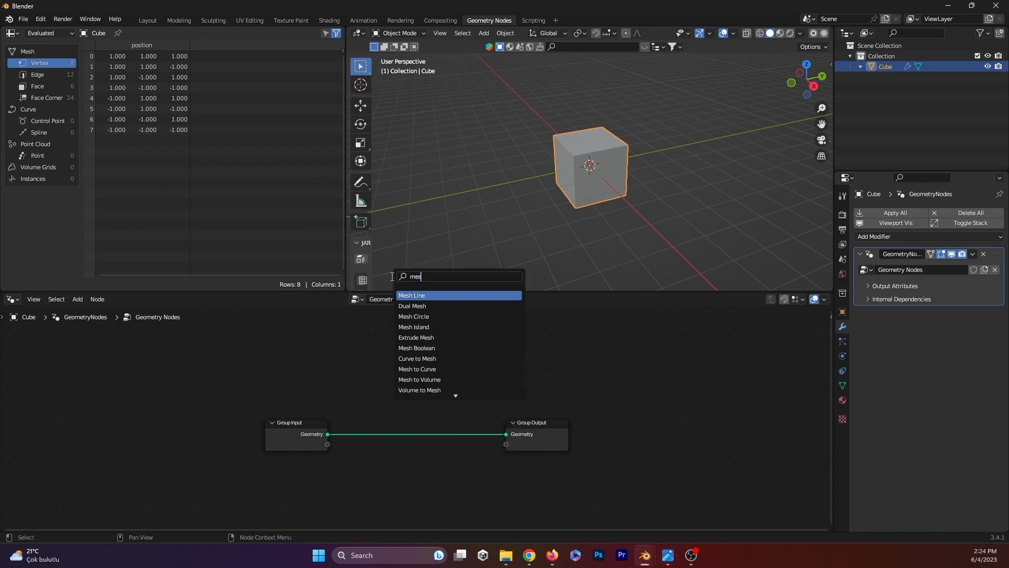
key("Return")
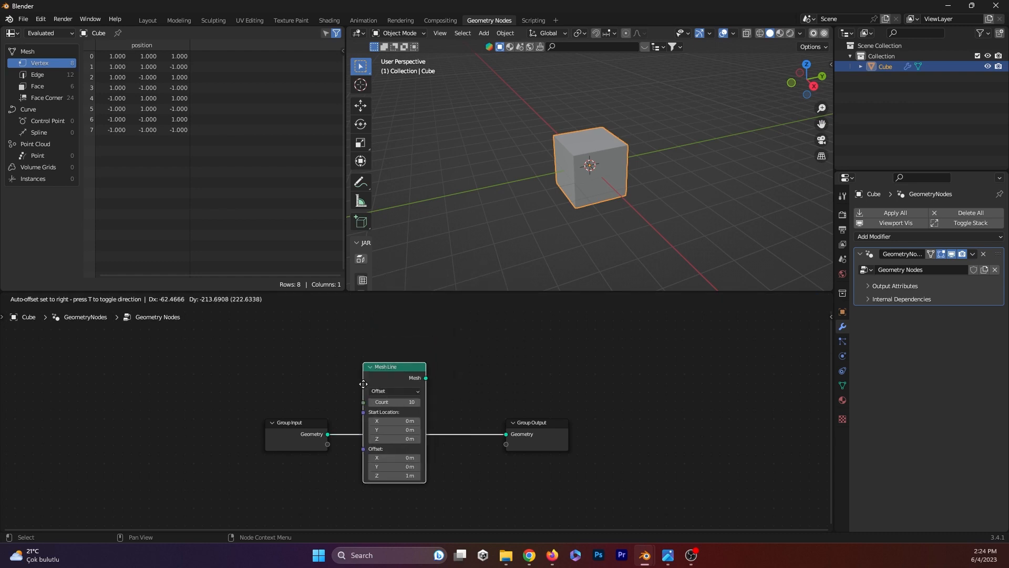
left_click(372, 403)
mouse_move(627, 96)
middle_mouse_down()
mouse_move(614, 99)
mouse_move(623, 102)
middle_mouse_up()
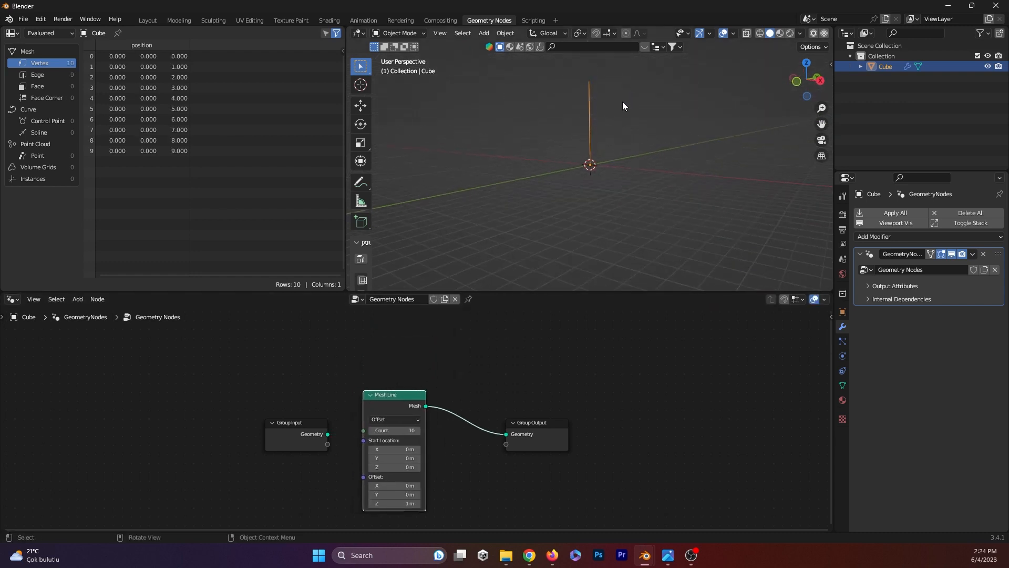
middle_click_drag(598, 150, 586, 198)
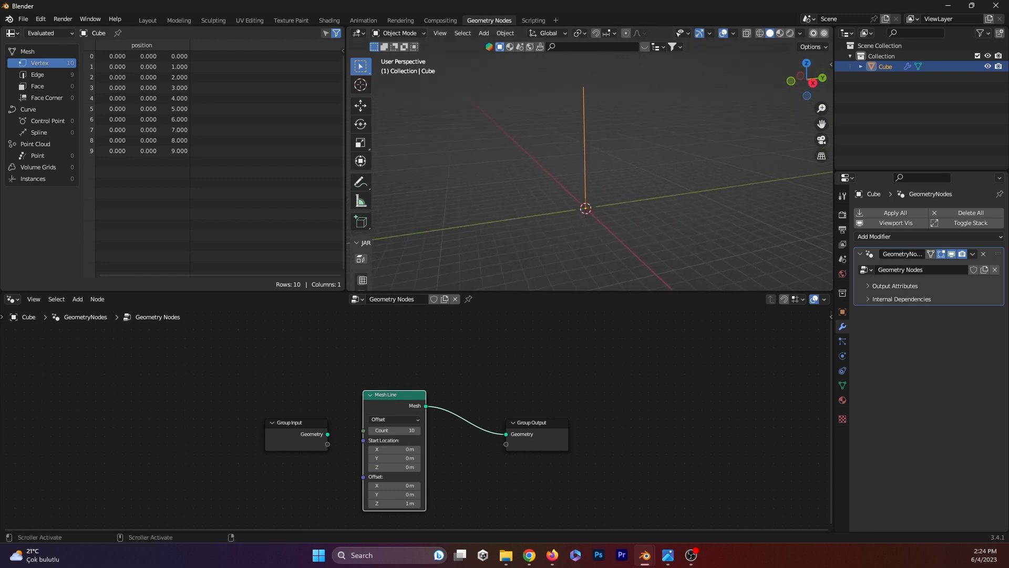
Enable the Screencast Keys overlay in the 3D viewport.
left_click(469, 371)
key("shift+a")
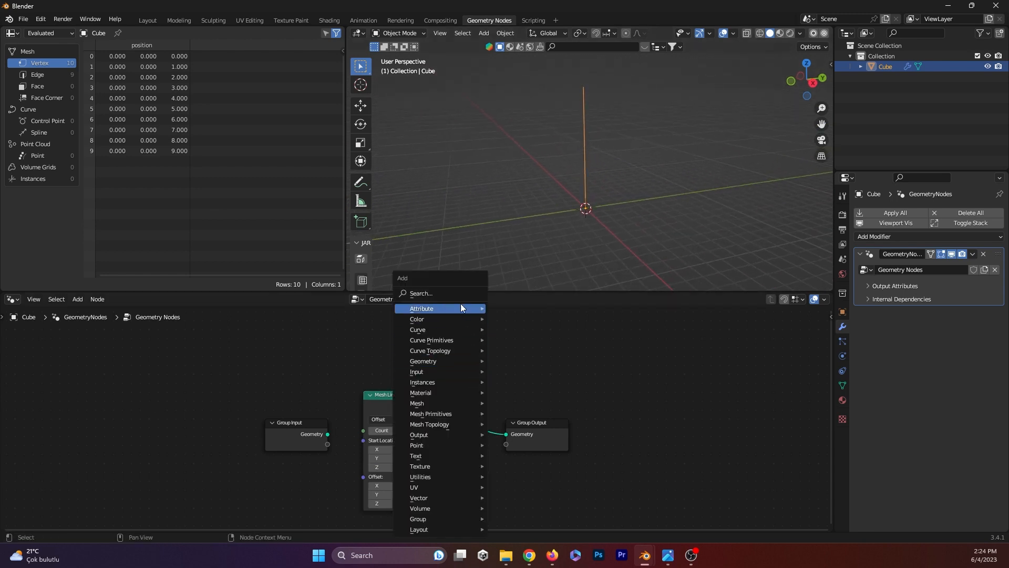
key("n")
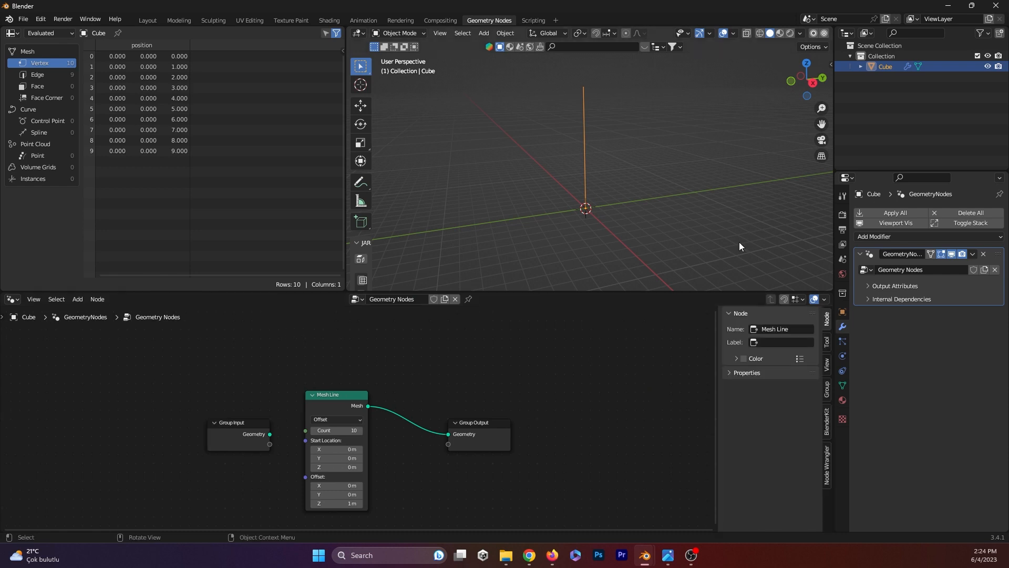
key("n")
left_click(699, 165)
key("n")
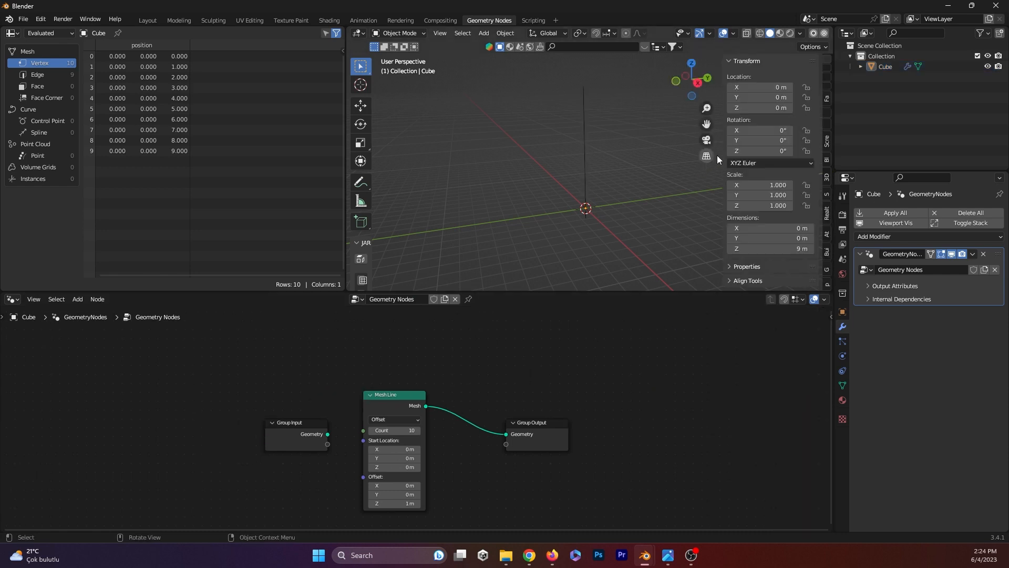
left_click(826, 79)
left_click(824, 87)
left_click(824, 96)
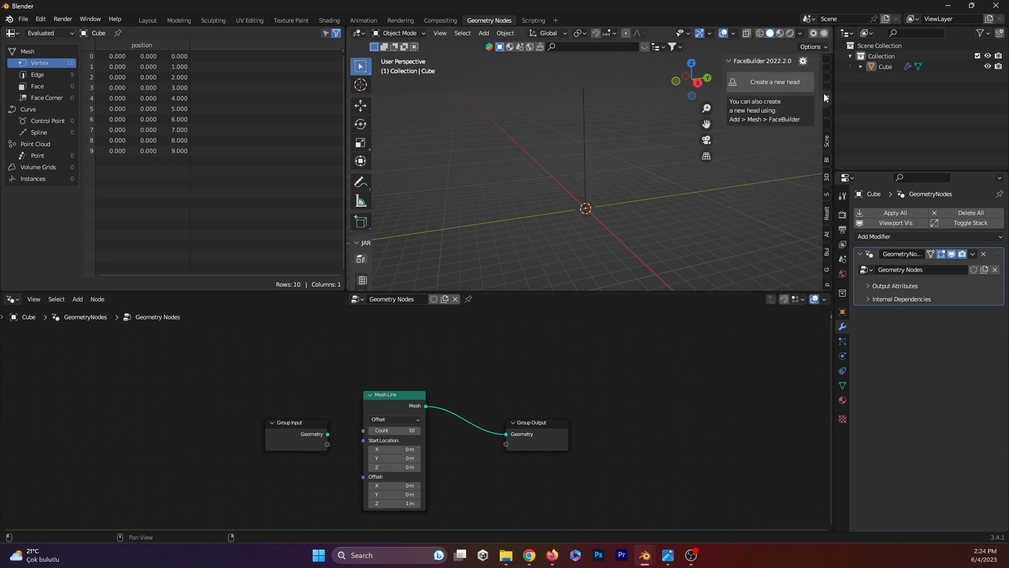
left_click(826, 111)
left_click(827, 122)
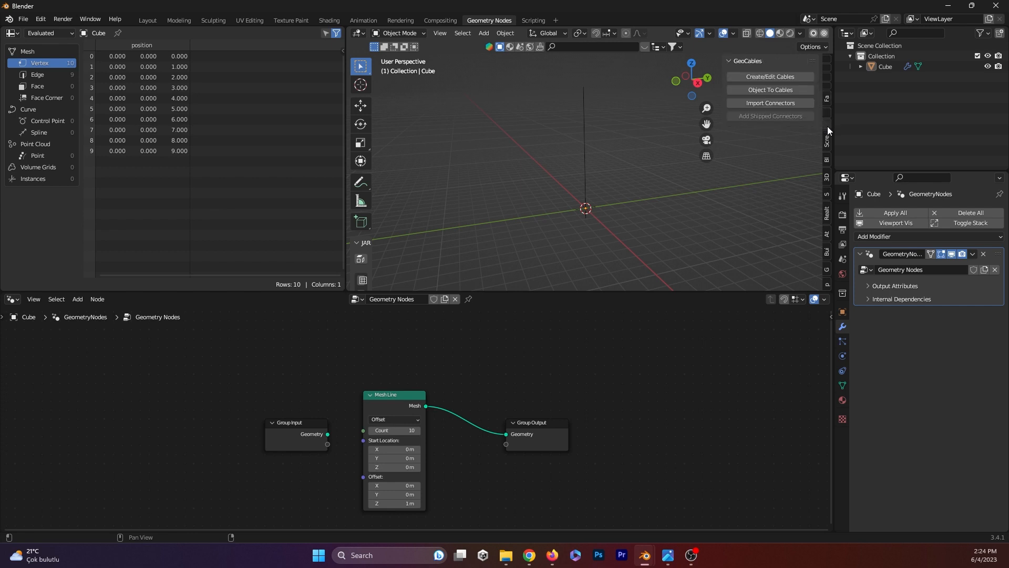
left_click(828, 141)
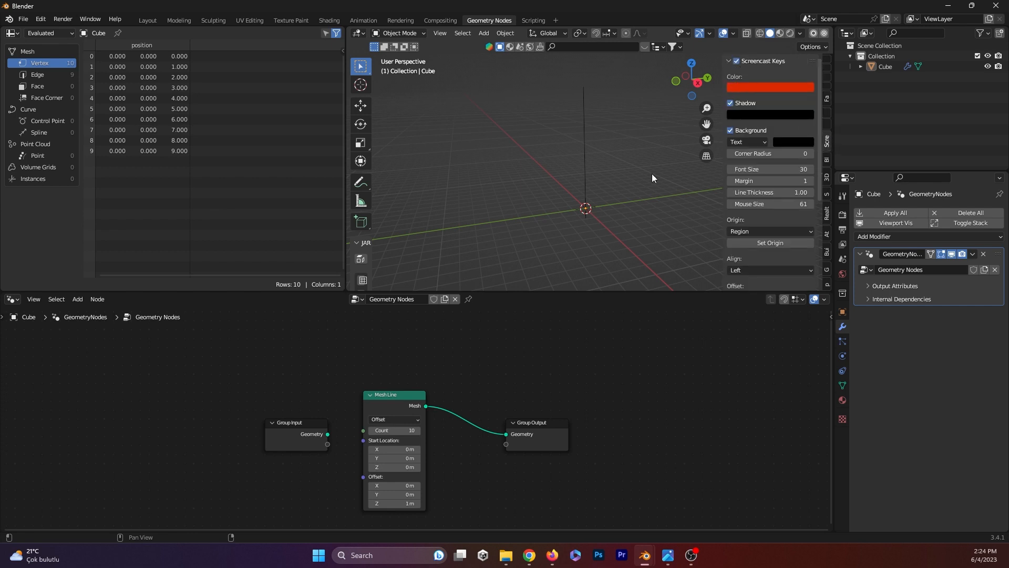
left_click(610, 355)
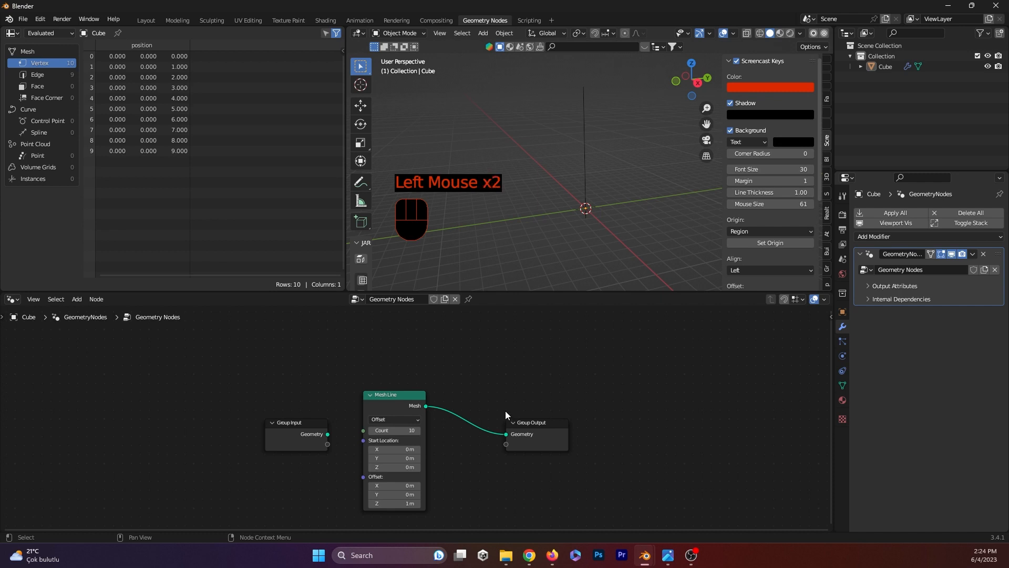
Hide the 3D viewport's sidebar and insert a Set Position node between Mesh Line and Group Output.
double_click(437, 413)
key("shift+a")
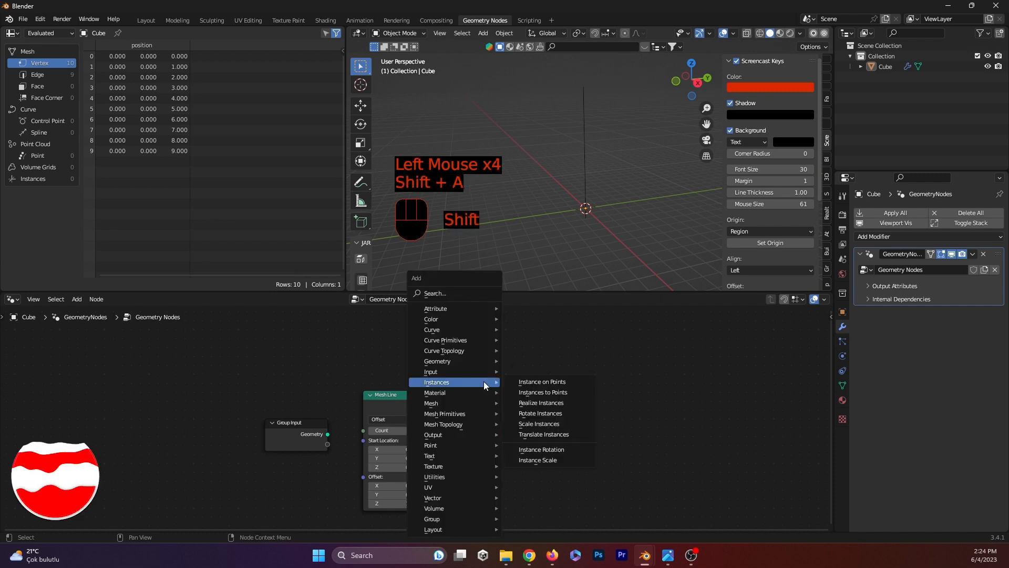
left_click(588, 249)
key("n")
left_click(506, 353)
key("shift+a")
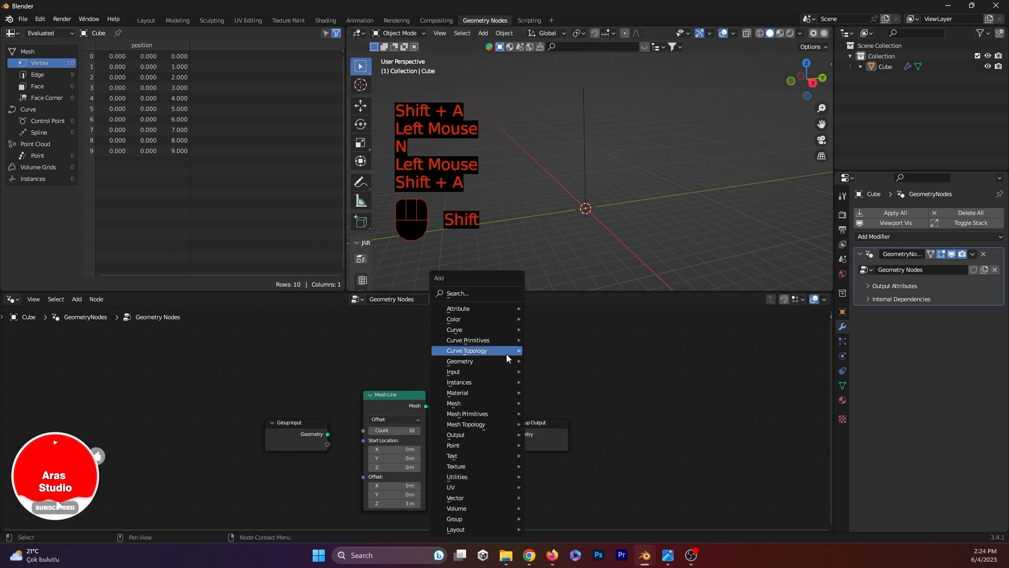
left_click(497, 293)
type("se")
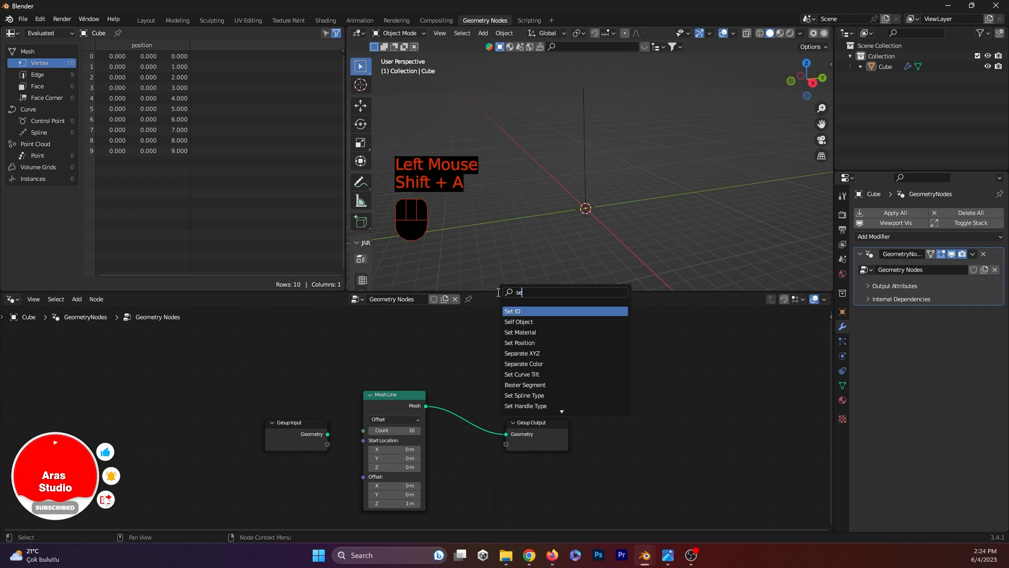
type("t pos")
key("Return")
left_click(458, 407)
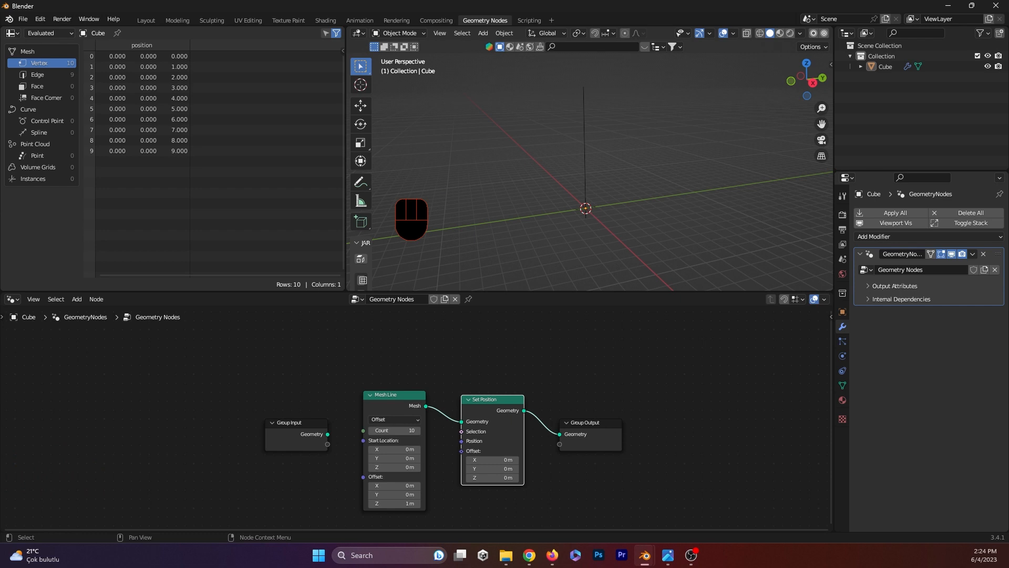
Select the line object and add a Vector Rotate node with its Vector output feeding Set Position's Position input.
left_click(587, 196)
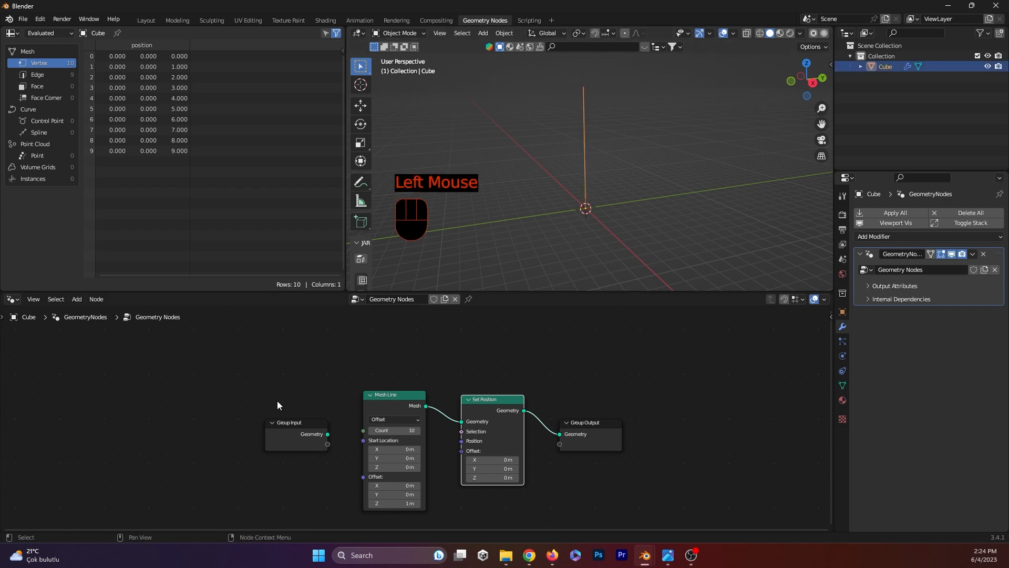
middle_click_drag(415, 444, 497, 400)
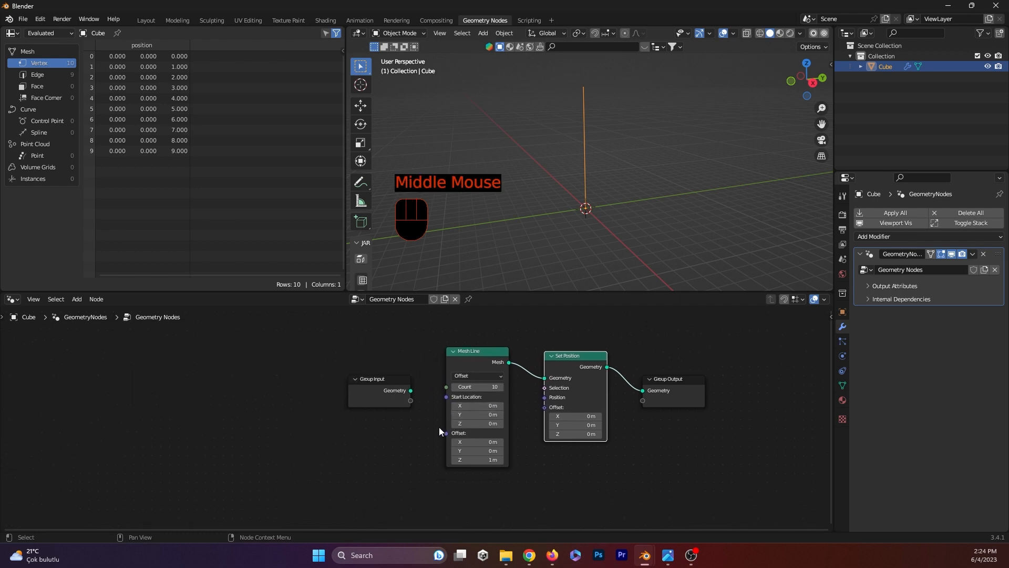
left_click_drag(545, 398, 394, 481)
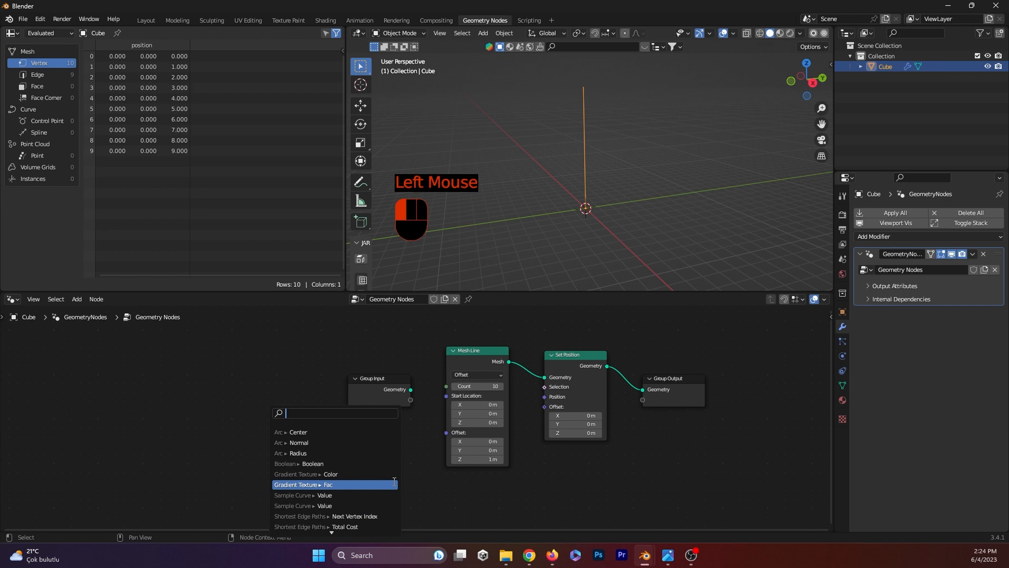
type("vector")
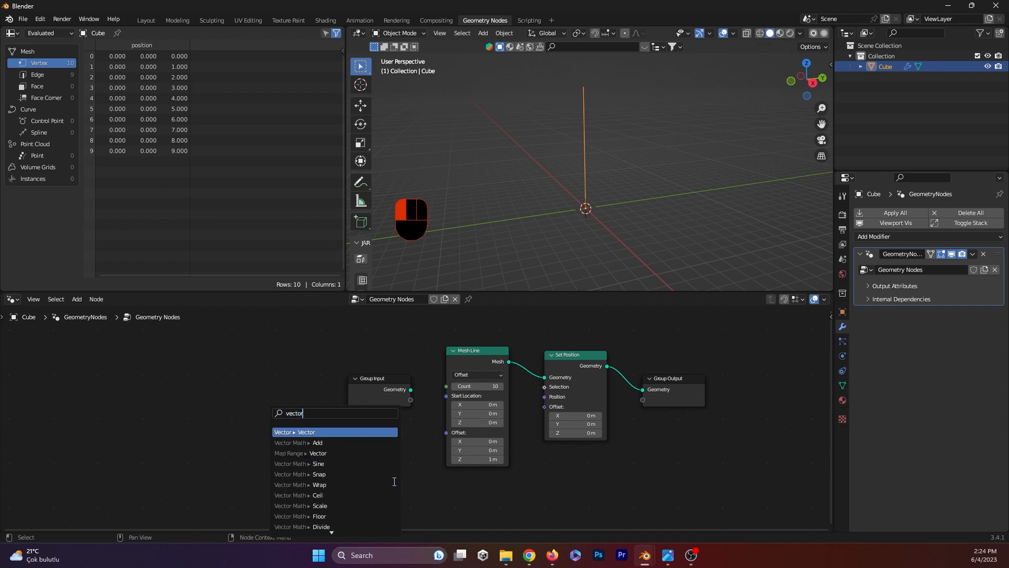
key("Down")
key("Down")
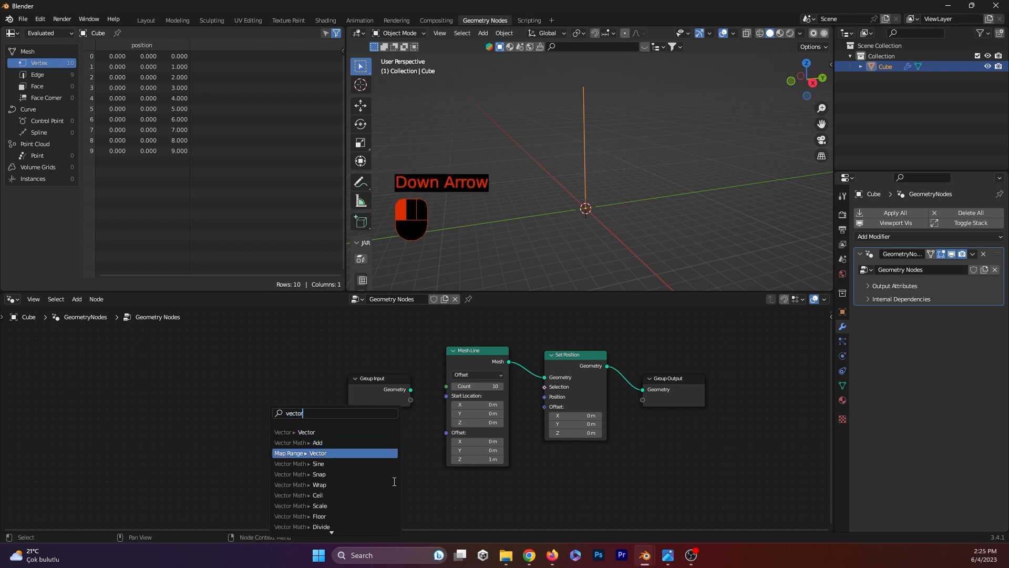
key("Down")
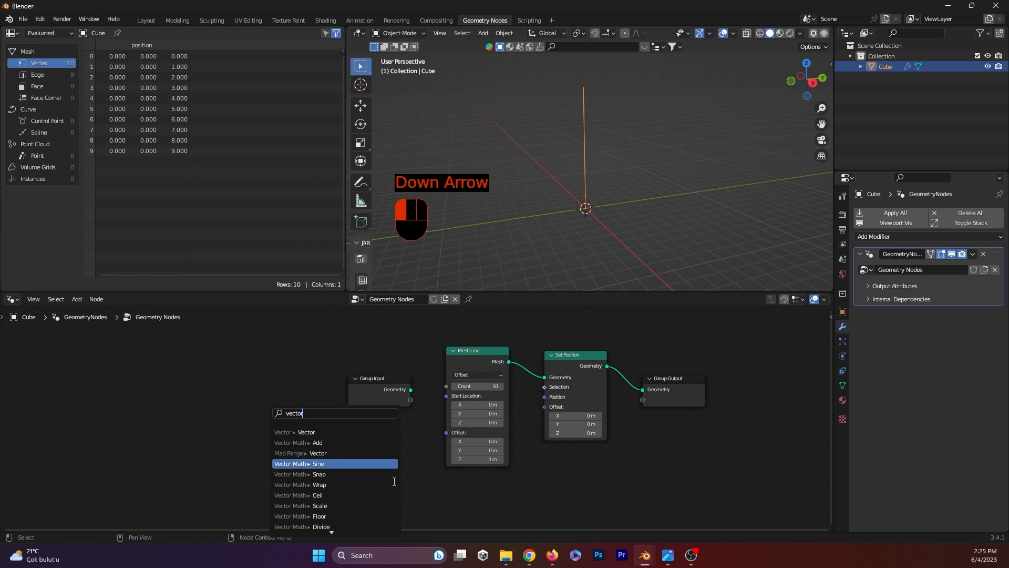
key("Up")
key("Up")
key("Up")
type("ro")
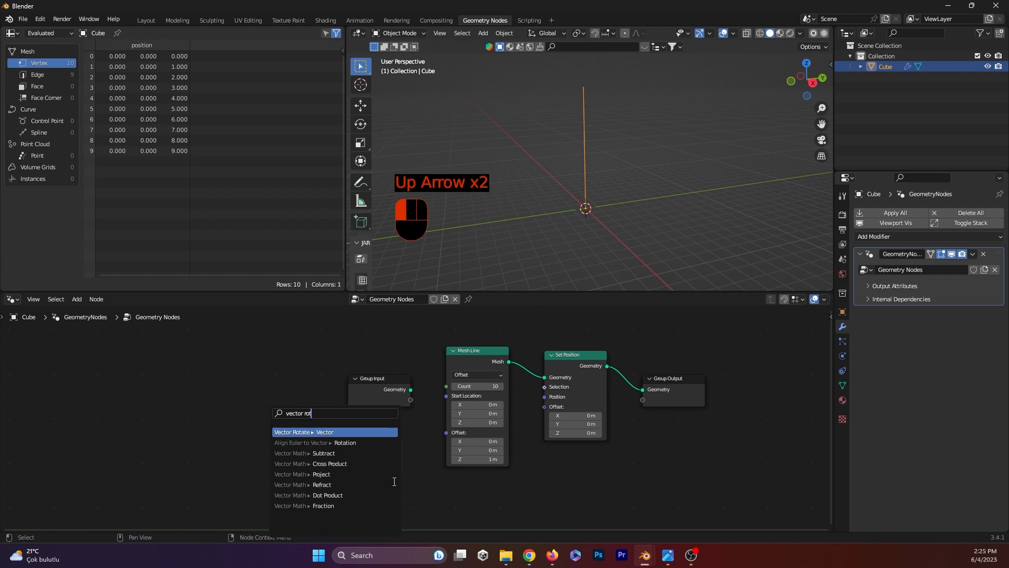
key("Return")
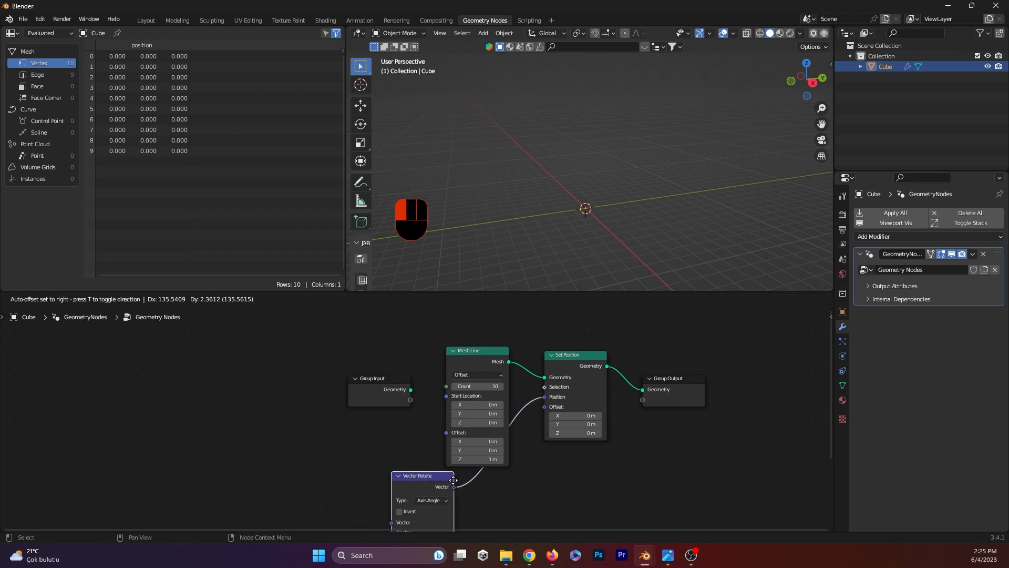
left_click(454, 480)
Move the Vector Rotate node sideways so it sits below and between the Mesh Line and Set Position nodes.
scroll(515, 446, "down", 1)
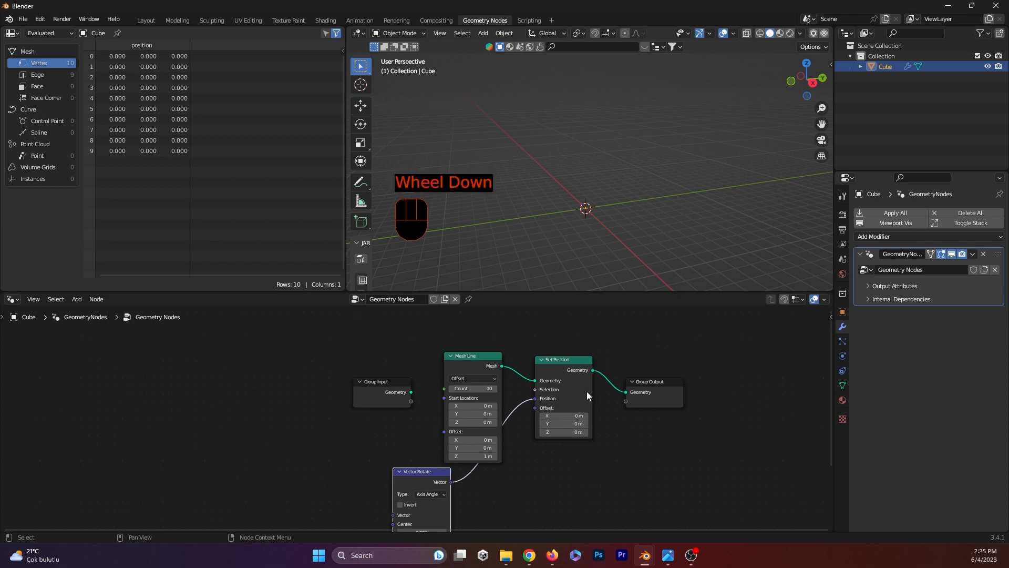
scroll(604, 374, "down", 1)
middle_click(617, 363)
scroll(599, 336, "down", 1)
middle_click(605, 315)
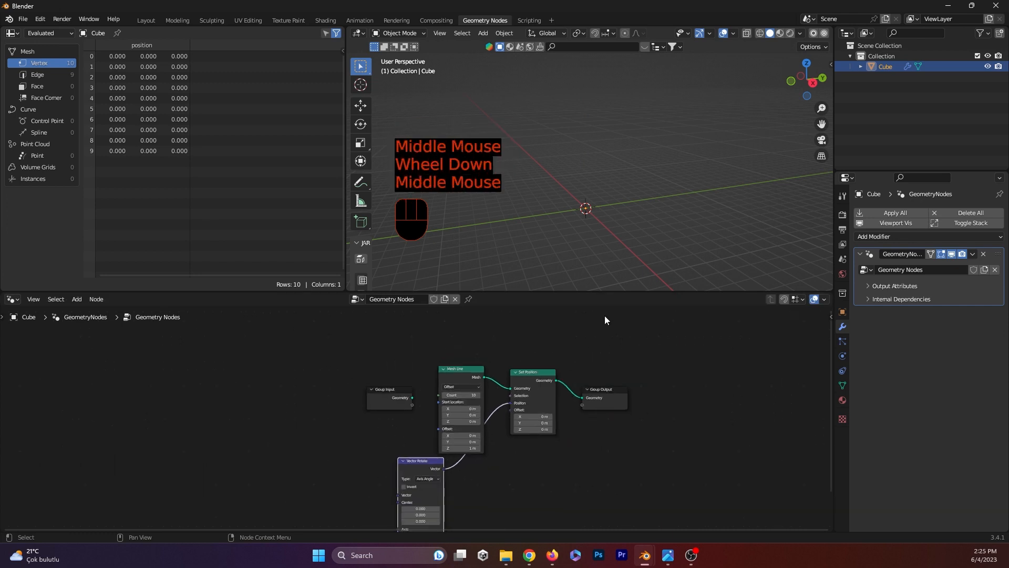
left_click(604, 334)
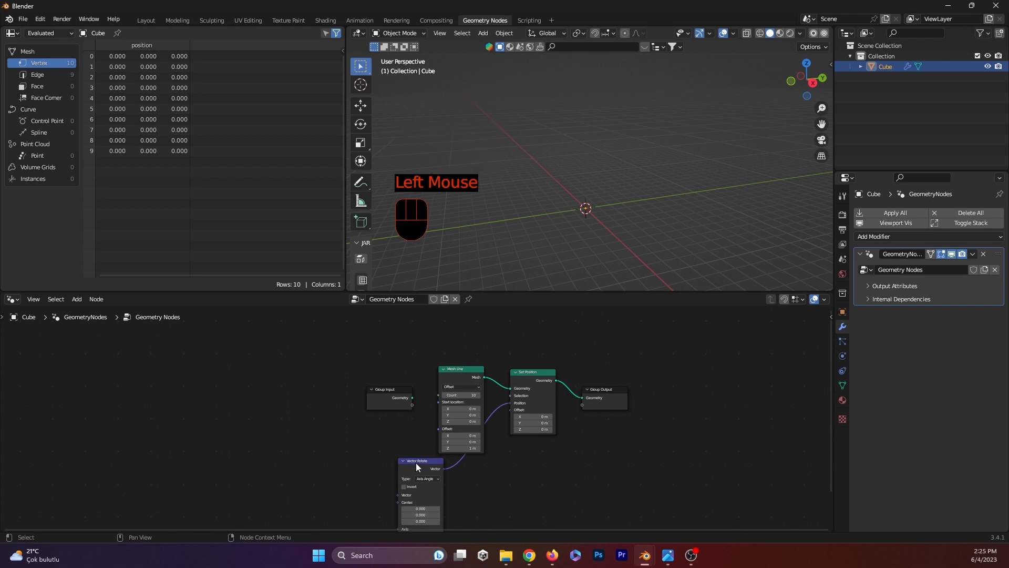
left_click_drag(421, 462, 480, 461)
middle_click_drag(546, 463, 589, 370)
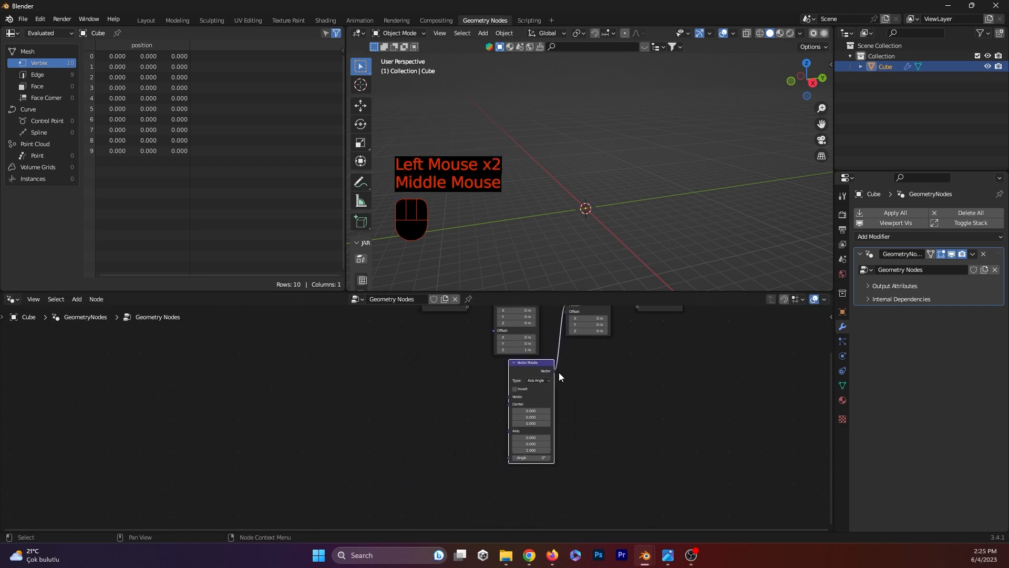
Set the Vector Rotate node's Center X to 8 and Z to 3.8.
scroll(586, 374, "up", 1)
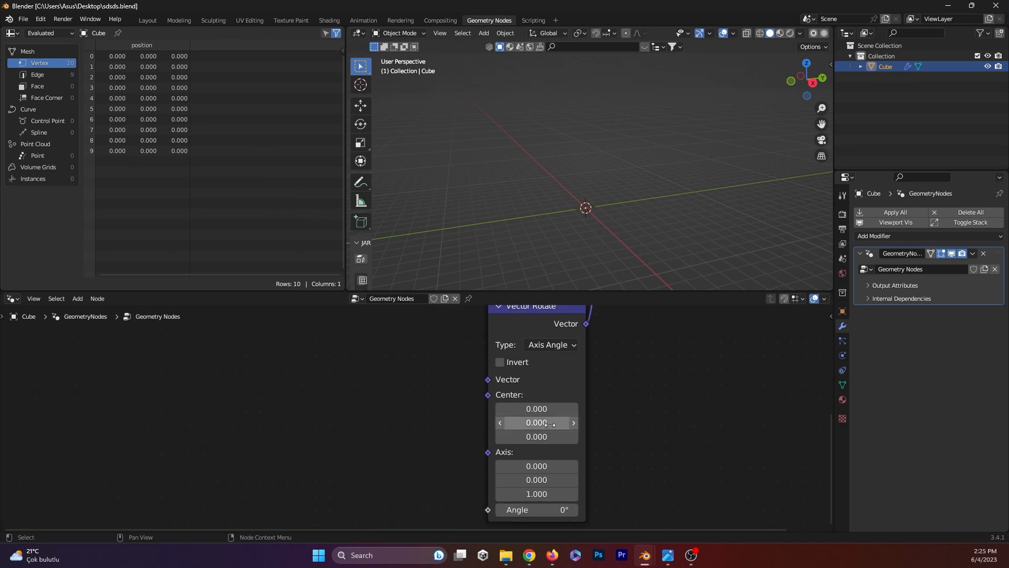
double_click(534, 408)
type("8")
key("Return")
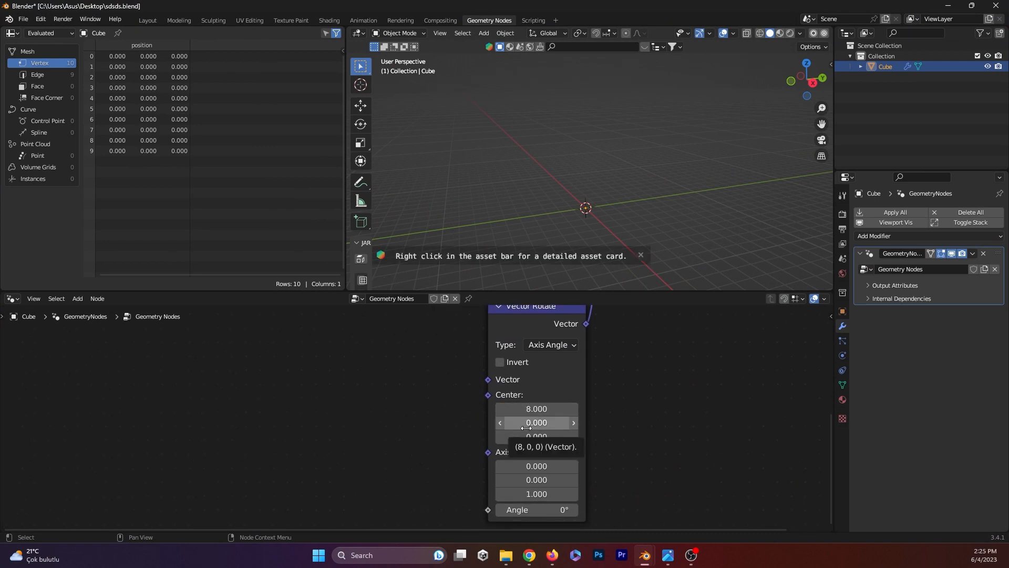
type("3.8")
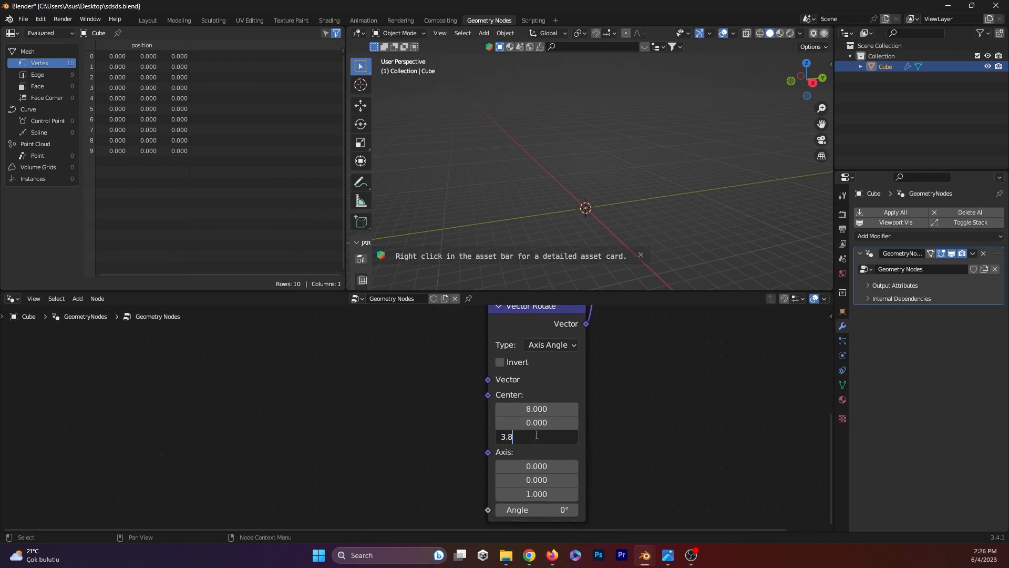
key("Return")
Turn the Screencast Keys overlay back on in the 3D viewport and hide the sidebar.
left_click(680, 214)
key("n")
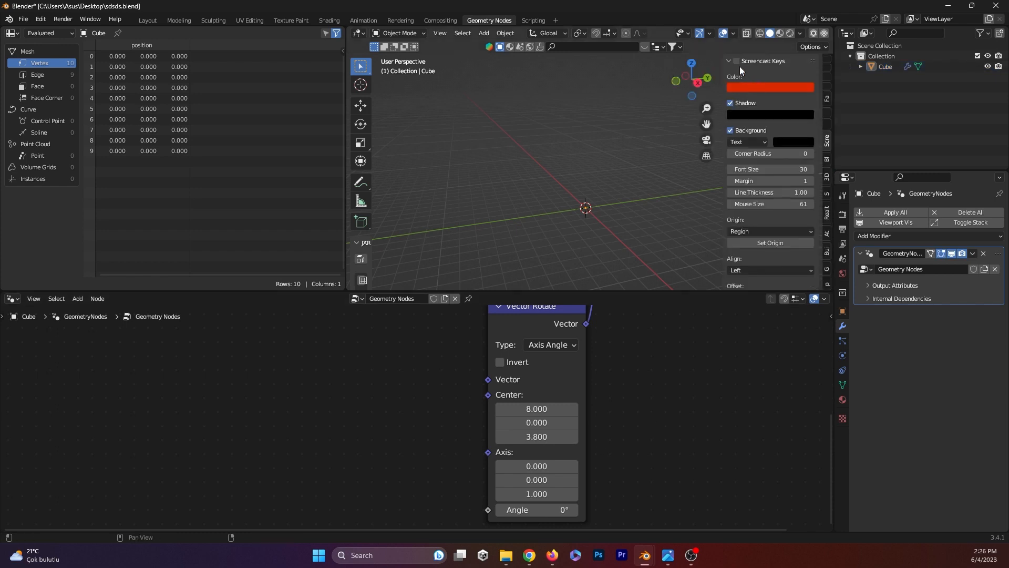
left_click(669, 206)
key("n")
Set the Vector Rotate node's Center Y to -4.6.
left_click(525, 423)
type("-4.6")
key("Return")
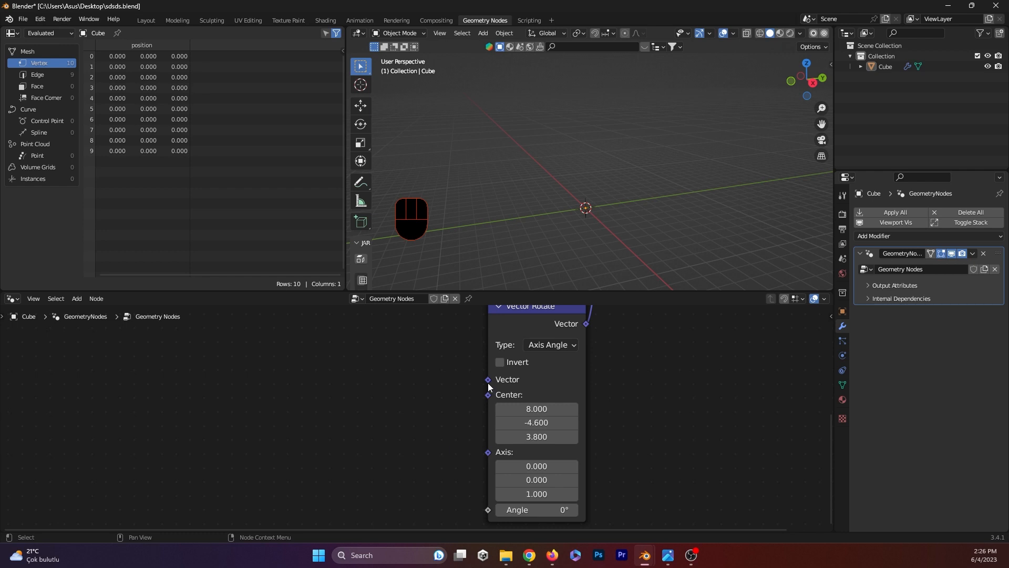
Add a Position node feeding the Vector Rotate node's Vector input and select the line in the viewport.
left_click_drag(488, 379, 352, 415)
type("posi")
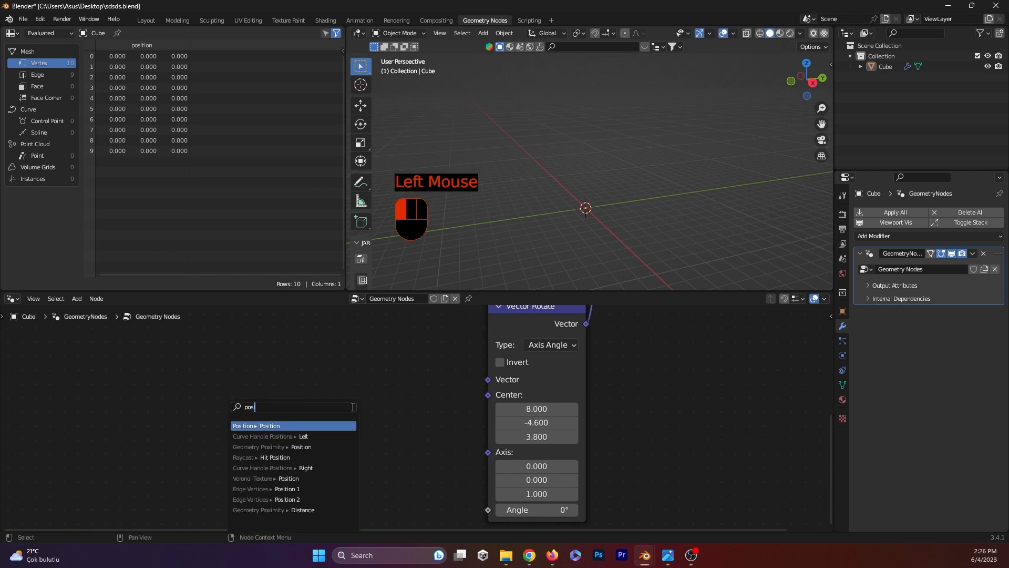
key("Return")
left_click(596, 164)
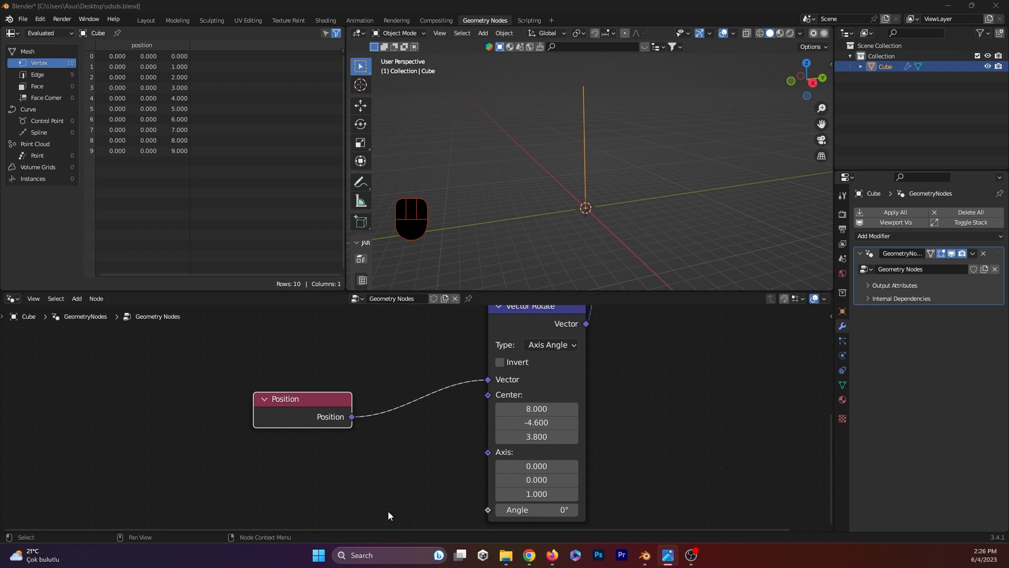
Add a Math node feeding the Vector Rotate node's Angle input.
left_click_drag(488, 510, 294, 414)
key("BackSpace")
key("BackSpace")
type("mat")
key("Return")
left_click(364, 474)
Add an Index node connected to the Math node's first Value input.
middle_click_drag(289, 465, 462, 417, "shift")
left_click_drag(436, 495, 184, 452)
type("in")
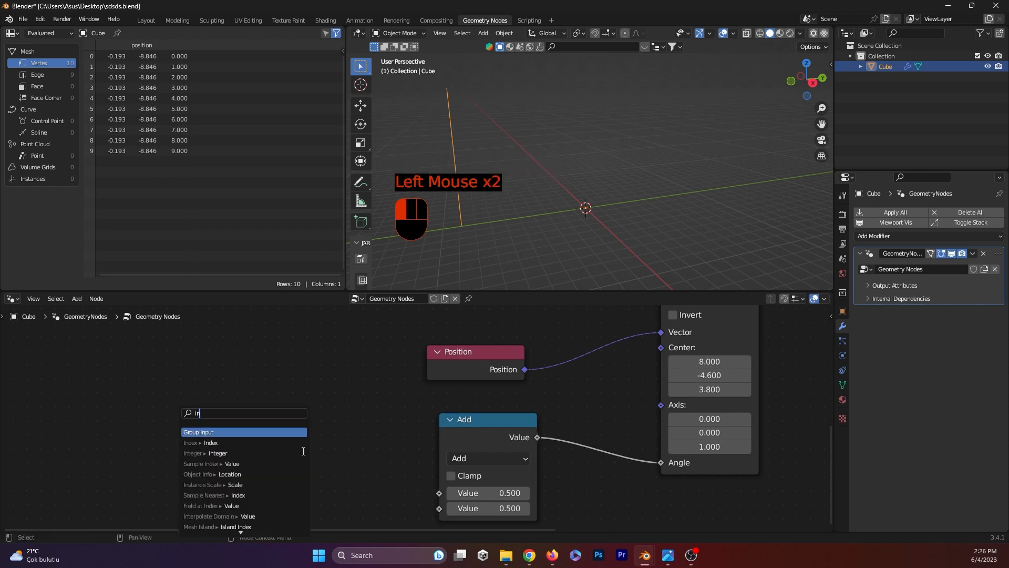
left_click(211, 442)
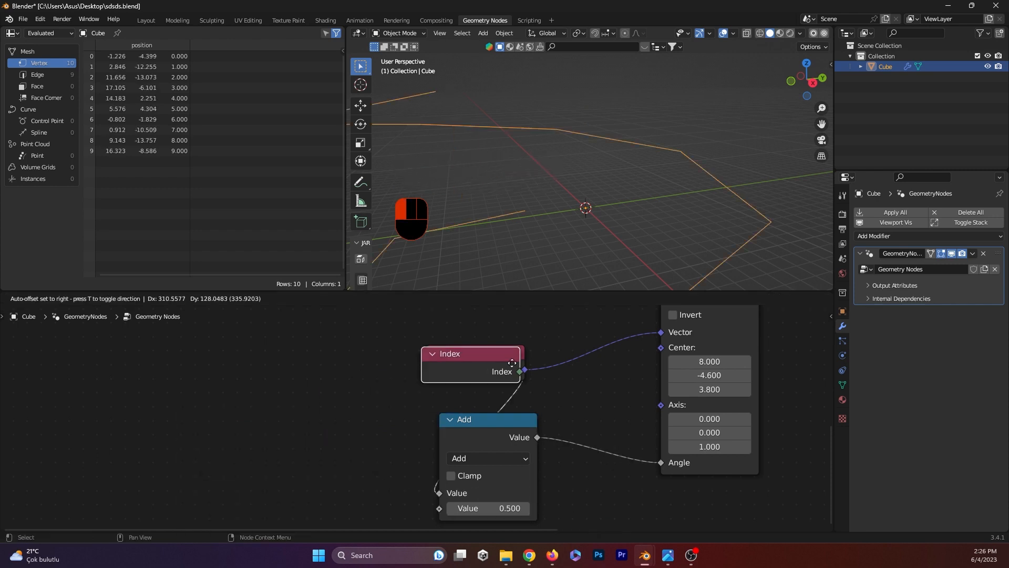
Switch the Math node to Multiply and set its second value to 0.1.
left_click(487, 457)
left_click(463, 310)
mouse_move(492, 508)
left_mouse_down()
mouse_move(410, 507)
mouse_move(487, 509)
left_mouse_up()
left_click(488, 509)
type("0.1")
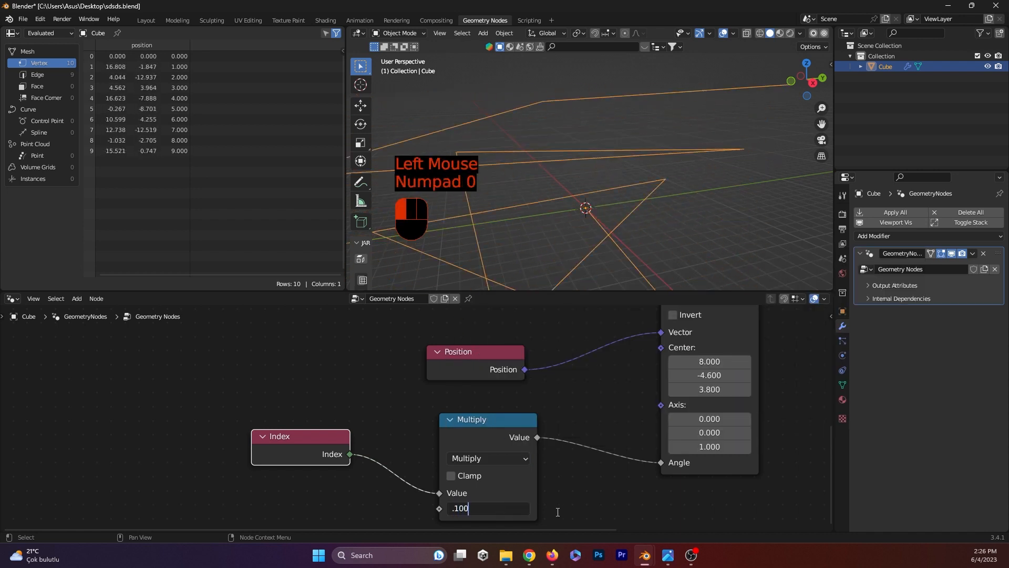
key("Return")
Set the Vector Rotate node's Axis X to 0.9 and Axis Z to 0.
scroll(588, 157, "down", 1)
scroll(588, 158, "up", 2)
key("alt+Tab")
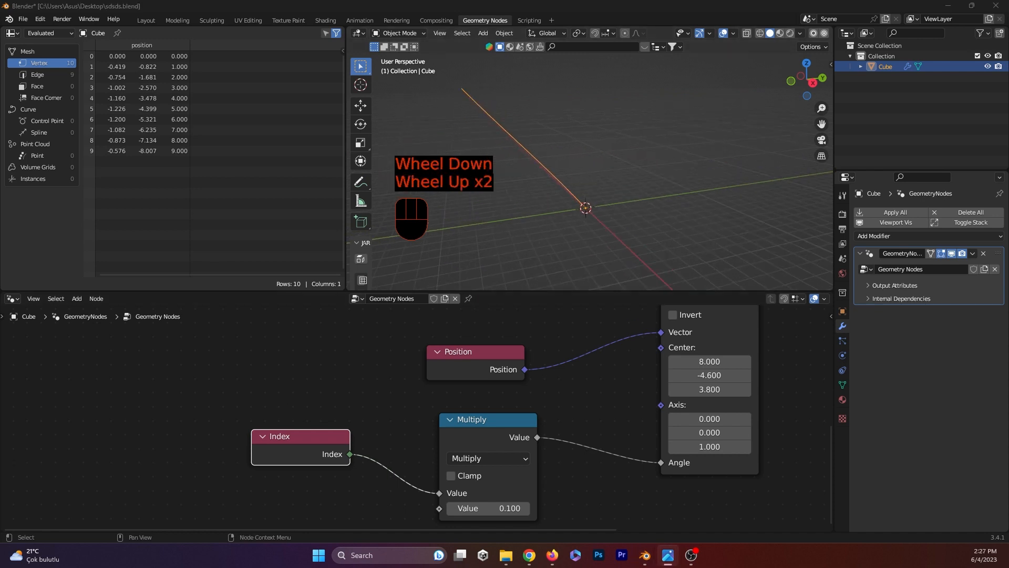
left_click_drag(699, 420, 745, 420)
left_click_drag(707, 447, 667, 448)
mouse_move(716, 419)
left_mouse_down()
mouse_move(662, 419)
mouse_move(736, 419)
left_mouse_up()
middle_click_drag(590, 222, 569, 208)
scroll(569, 227, "down", 2)
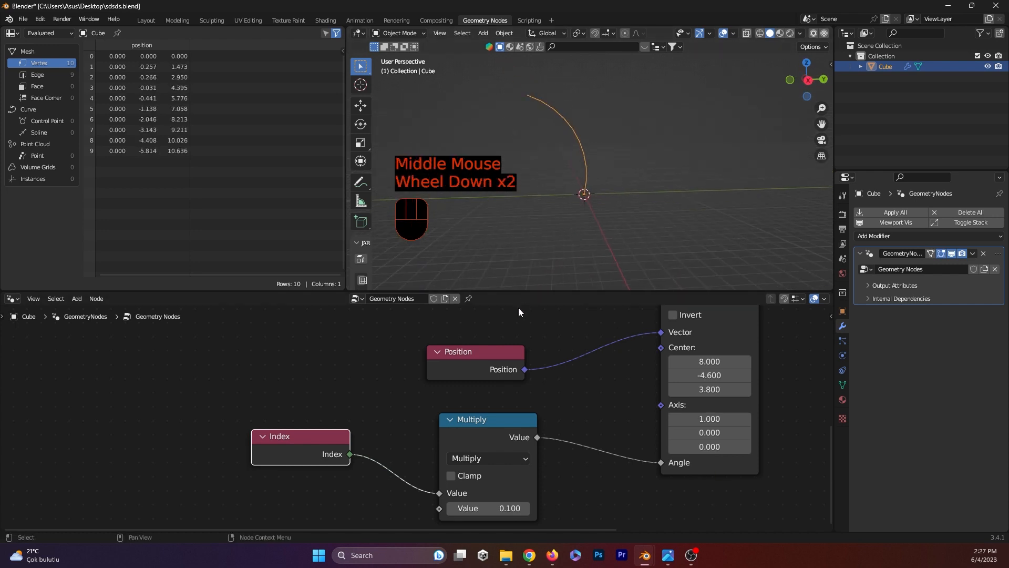
left_click(671, 420)
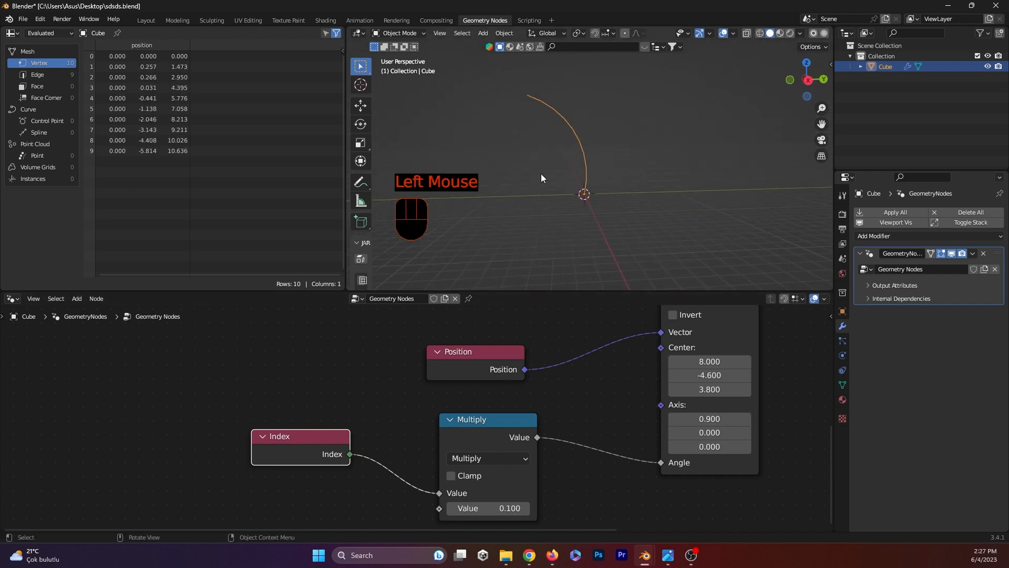
Set the Mesh Line node's Offset Z to 0.5 m.
scroll(500, 433, "down", 1)
middle_click_drag(485, 417, 368, 478)
left_click(536, 443)
left_click(535, 443)
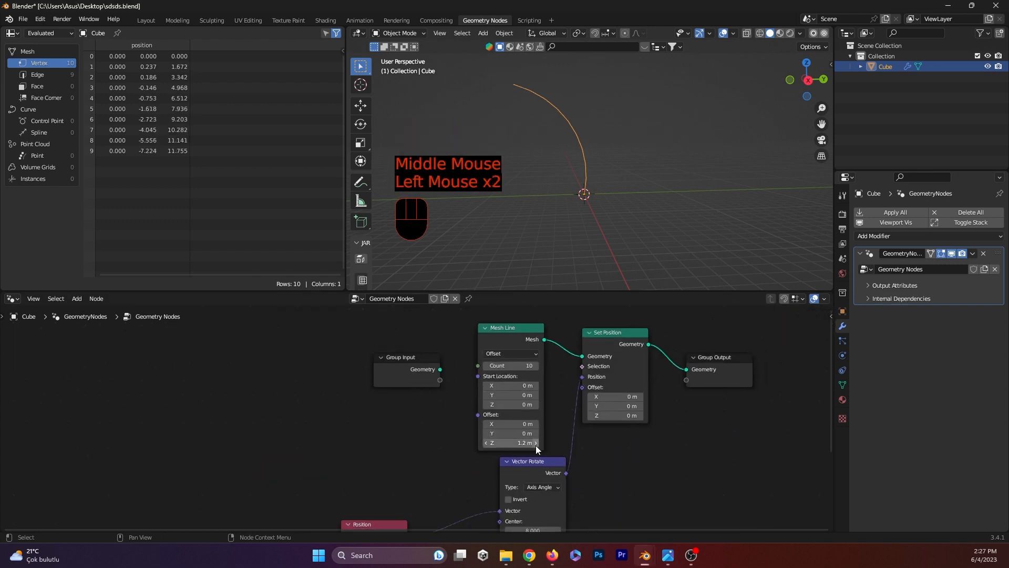
left_click(503, 442)
type(".3")
key("Return")
left_click_drag(521, 443, 528, 443)
Set the Mesh Line node's Count to 24 and its Offset Z to 0.3 m.
middle_click_drag(544, 383, 545, 338)
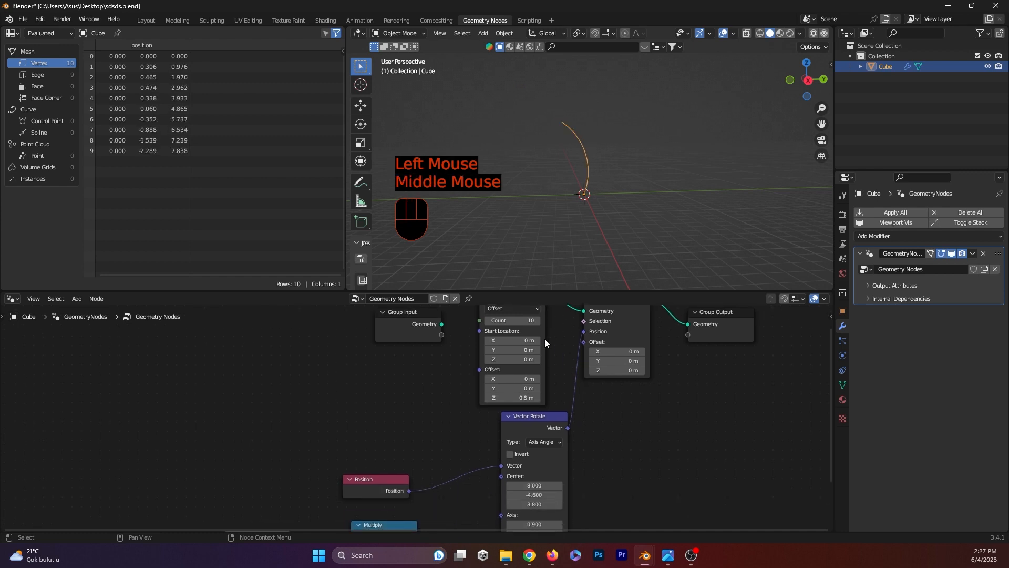
left_click(511, 320)
type("24")
key("Return")
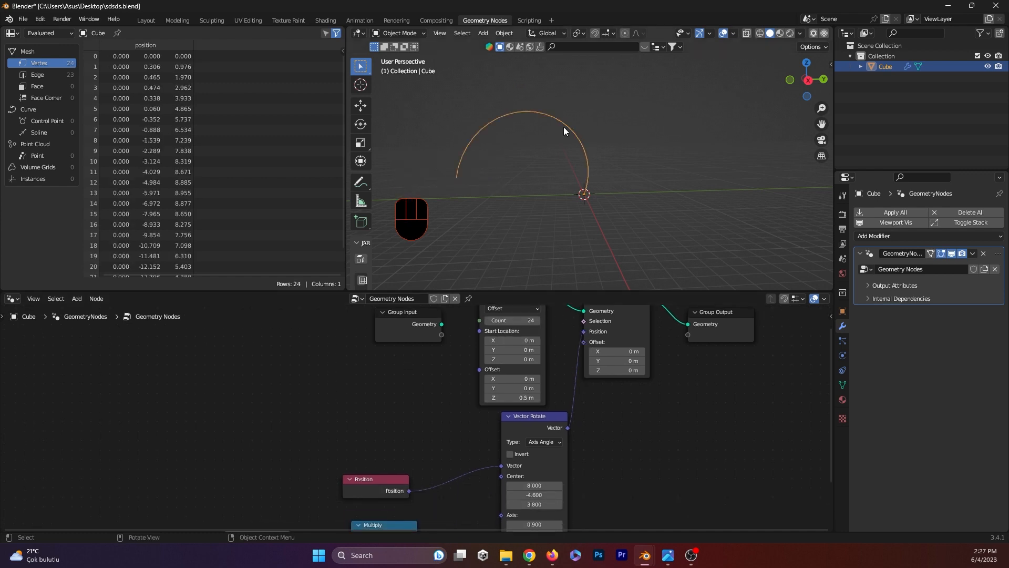
double_click(487, 398)
Set the Vector Rotate node's Center X to 8.8 and Center Z to 2.5.
middle_click_drag(559, 428, 576, 370)
scroll(593, 426, "up", 2)
key("alt+Tab")
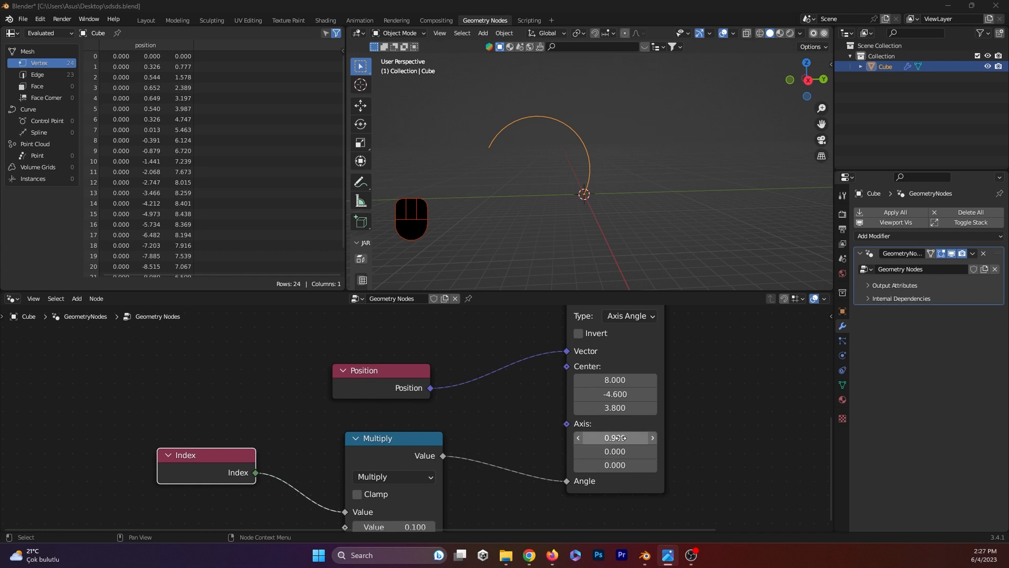
left_click(652, 407)
left_click_drag(652, 408, 513, 401)
middle_click_drag(536, 378, 564, 458)
left_click_drag(646, 473, 685, 461)
Set the Vector Rotate node's Axis X to 0.2, keeping Axis Z at 0.
middle_click_drag(630, 477, 633, 410)
left_click_drag(647, 435, 578, 436)
left_click_drag(647, 463, 627, 463)
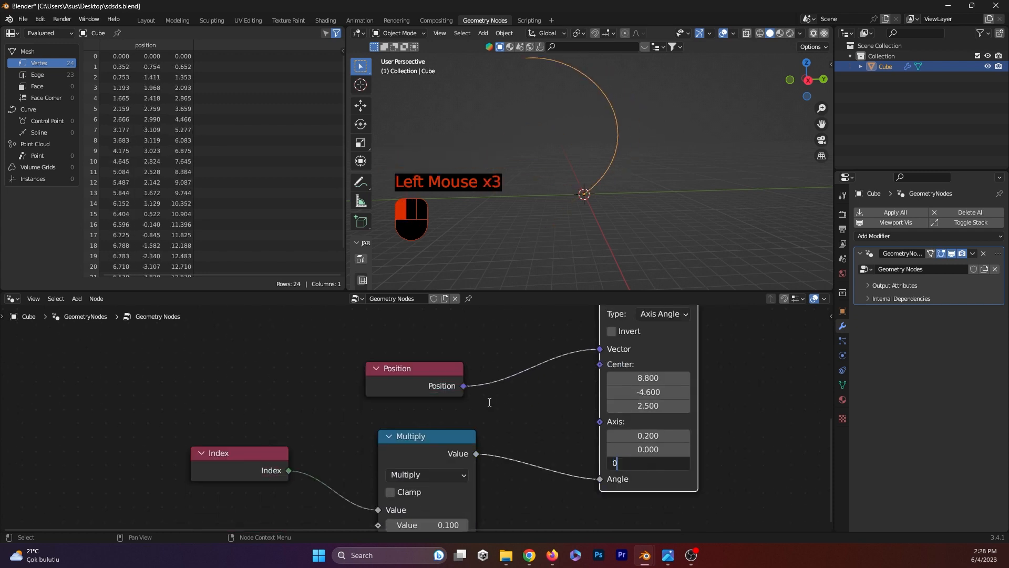
Move the Group Input and Mesh Line nodes together away from the Set Position node to widen the gap.
middle_click_drag(531, 378, 581, 439)
middle_click_drag(604, 310, 657, 440)
middle_click_drag(686, 402, 566, 456)
scroll(608, 401, "down", 2)
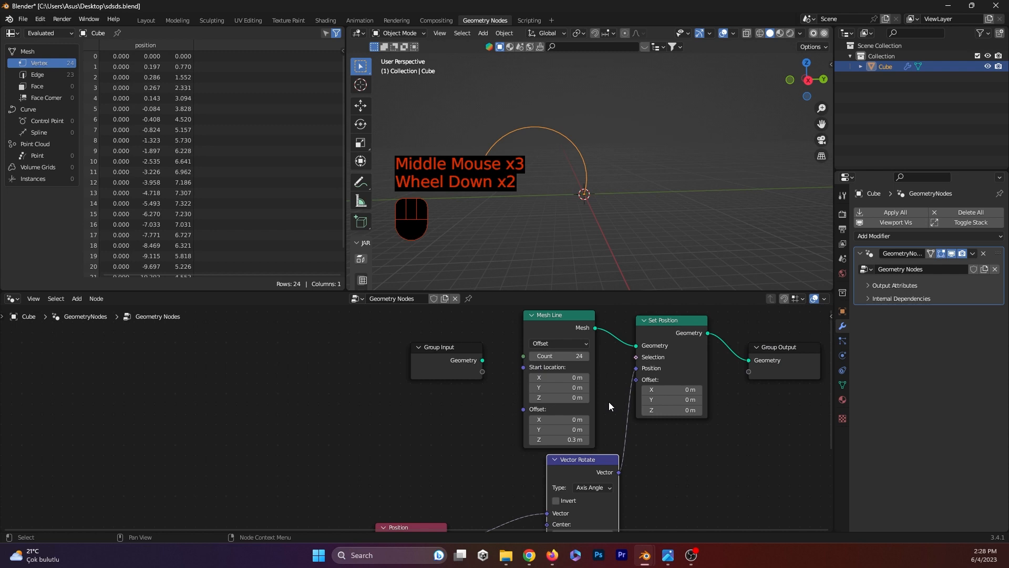
left_click(395, 312)
left_click_drag(392, 309, 543, 368)
left_click_drag(554, 322, 442, 315)
left_click(499, 379)
Set the Mesh Line node's Offset Z to 0.2 m.
left_click_drag(461, 432, 438, 432)
left_click(414, 435)
left_click(419, 432)
double_click(472, 433)
Set the Vector Rotate node's Axis X back to 0.9.
middle_click_drag(473, 433, 478, 330)
double_click(559, 475)
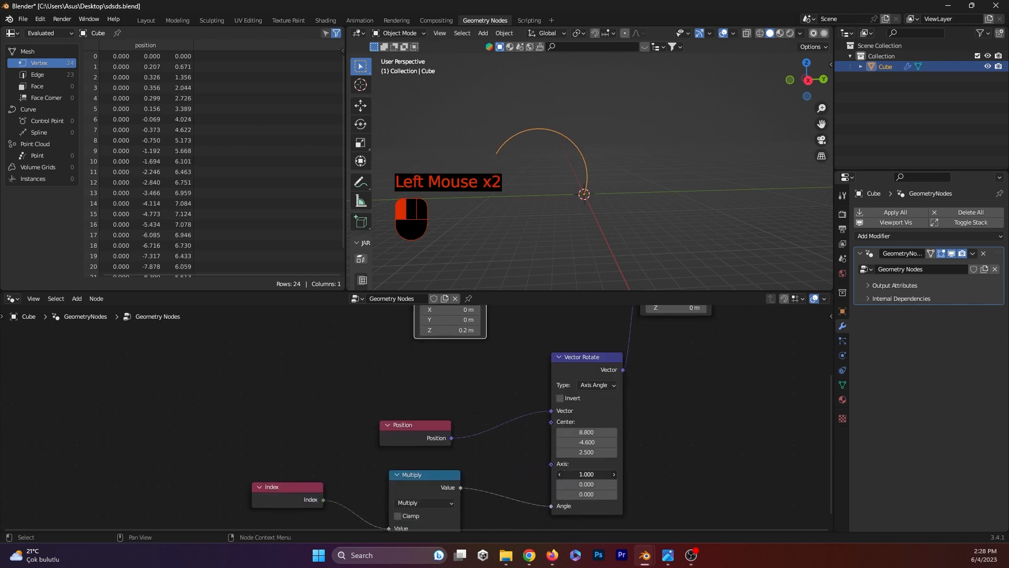
double_click(560, 474)
left_click(613, 474)
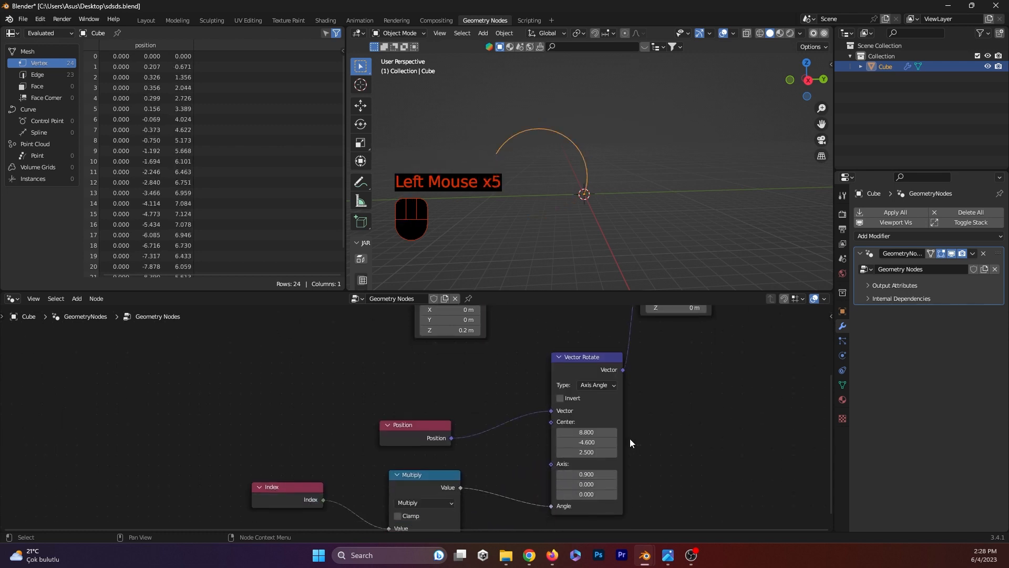
Adjust the Vector Rotate node's center coordinates and the Mesh Line node's Z offset to reshape the arc.
scroll(629, 438, "up", 2)
left_click_drag(652, 465, 666, 450)
left_click_drag(650, 465, 639, 465)
middle_click_drag(507, 384, 572, 486)
left_click(488, 398)
Set the Vector Rotate node's Center Y to -2.6 and Center Z to 0.6, checking the arc in the right orthographic view.
left_click(622, 216)
middle_click_drag(622, 216, 568, 227)
left_click(565, 184)
scroll(565, 186, "up", 2)
scroll(635, 173, "down", 1)
scroll(601, 198, "down", 1)
middle_click_drag(578, 420, 564, 320)
middle_click_drag(594, 457, 582, 393)
left_click_drag(682, 401, 676, 401)
key("KP_3")
left_click(619, 279)
key("KP_3")
scroll(606, 224, "up", 3)
middle_click_drag(605, 224, 591, 228)
scroll(591, 228, "down", 2)
middle_click_drag(591, 228, 576, 232)
key("KP_3")
left_click_drag(686, 400, 677, 400)
Set the Mesh Line node's Offset Z to 0 m and reselect the arc in the viewport.
scroll(583, 407, "down", 1)
middle_click_drag(564, 346, 563, 439)
scroll(584, 407, "down", 1)
left_click_drag(544, 365, 544, 364)
left_click(608, 239)
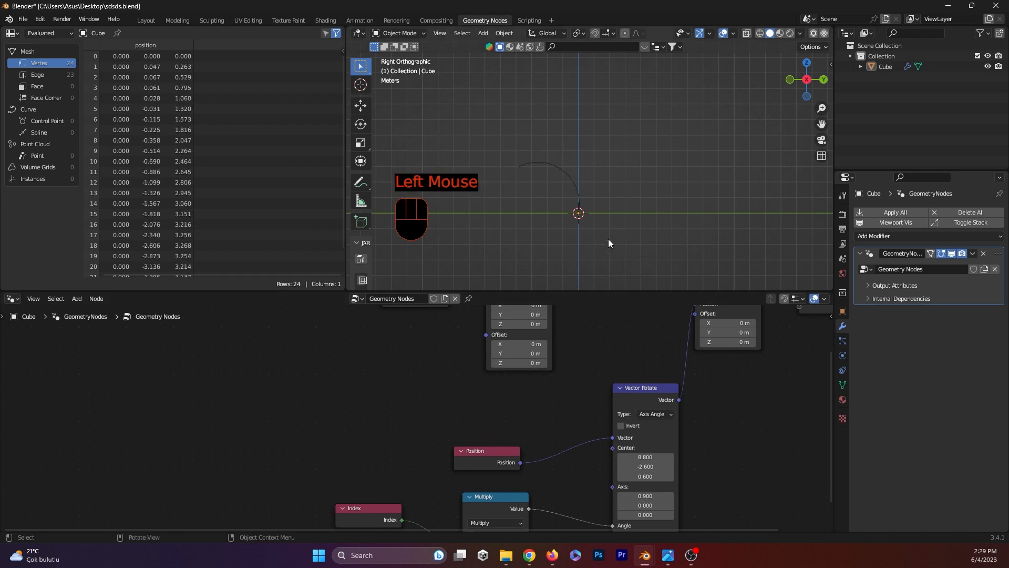
left_click(587, 234)
scroll(588, 234, "down", 1)
scroll(588, 234, "up", 2)
mouse_move(588, 234)
middle_mouse_down()
mouse_move(455, 265)
mouse_move(591, 234)
middle_mouse_up()
scroll(591, 234, "up", 1)
scroll(578, 372, "down", 2)
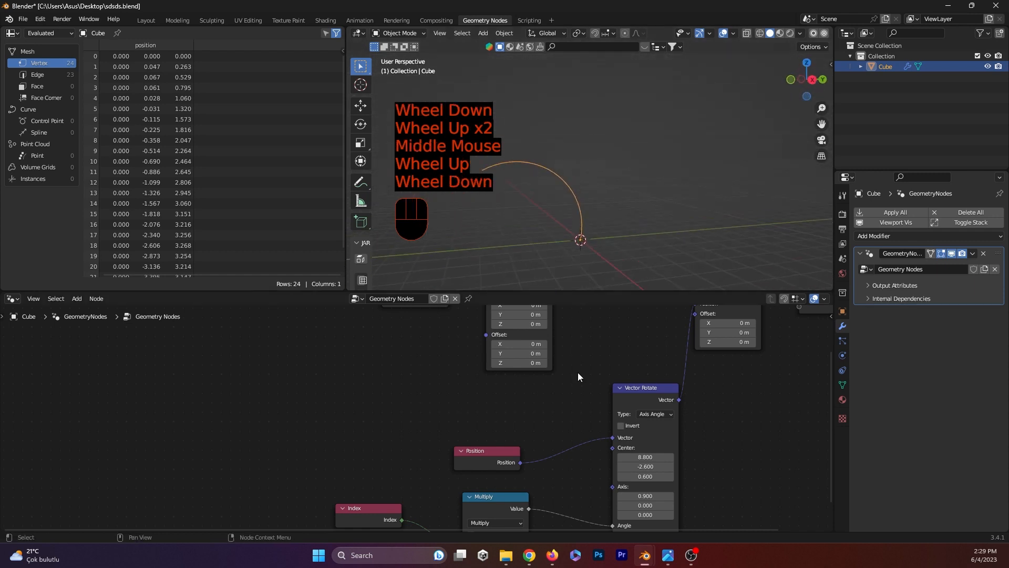
Show the viewport sidebar and set the Screencast Keys font size to 13 and mouse size to 27.
middle_click_drag(578, 372, 541, 370)
key("n")
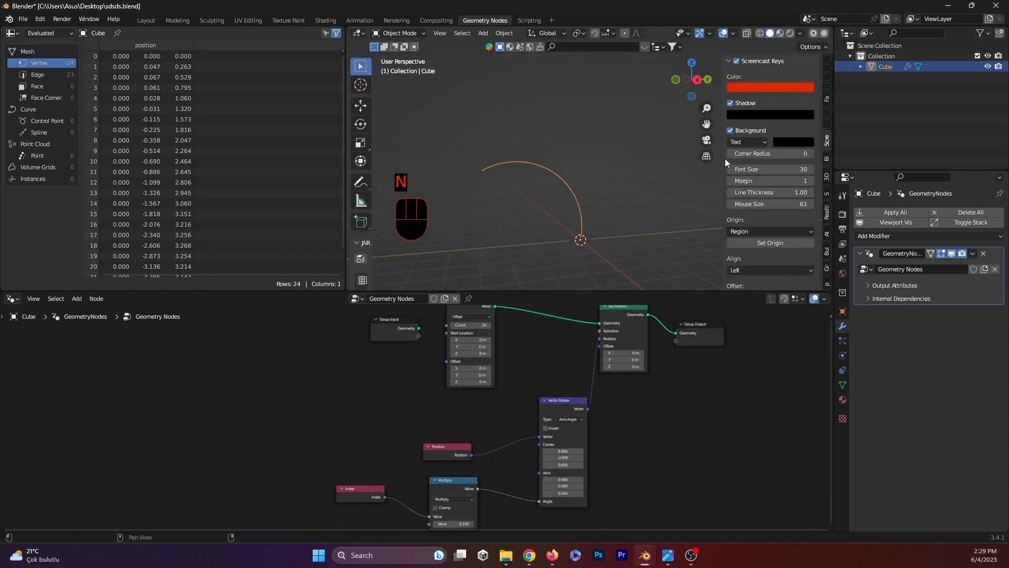
left_click_drag(777, 171, 733, 204)
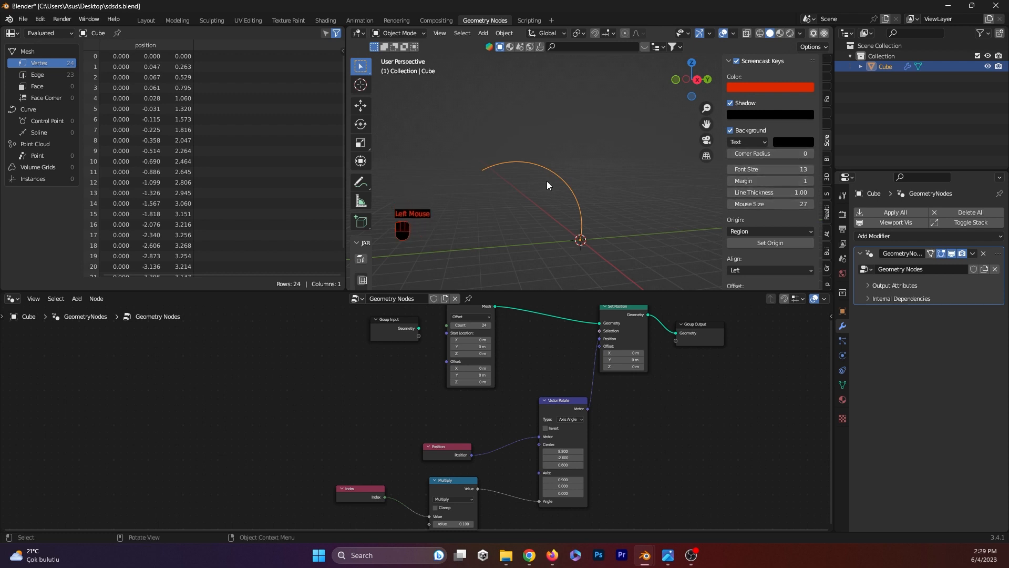
left_click(606, 268)
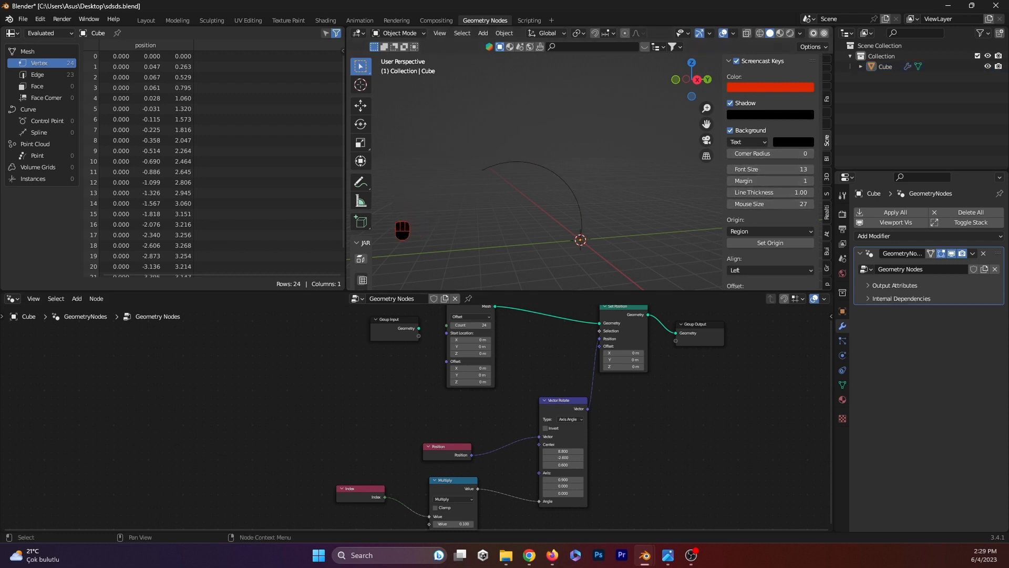
Select the arc in the 3D viewport.
key("super+d")
key("super+d")
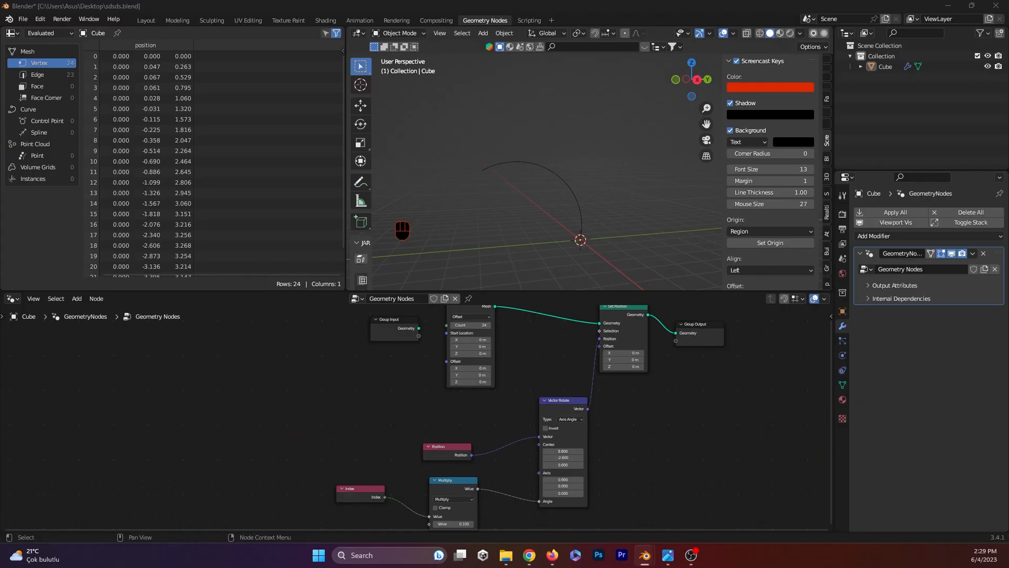
scroll(541, 352, "up", 2)
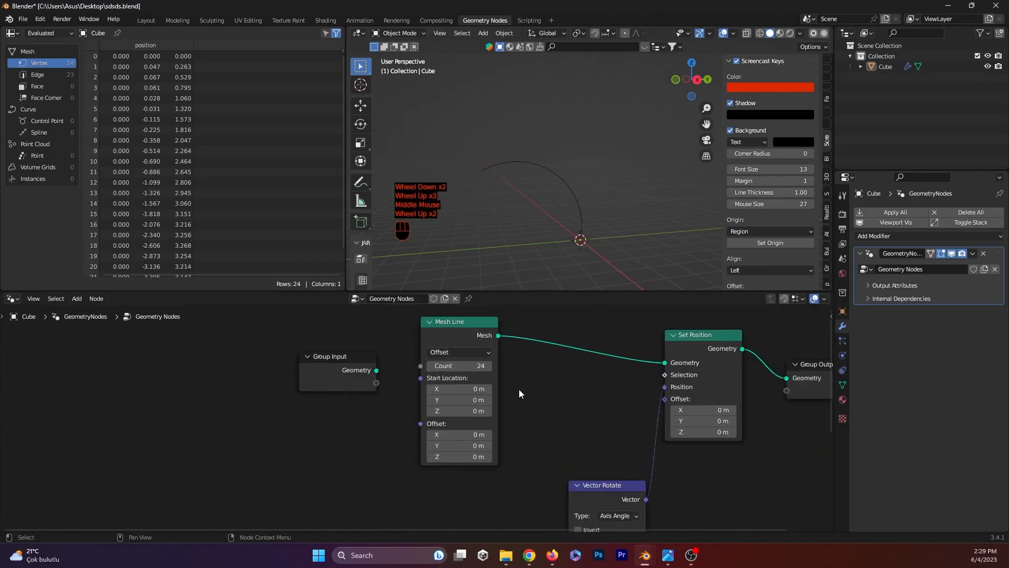
middle_click_drag(518, 389, 393, 409)
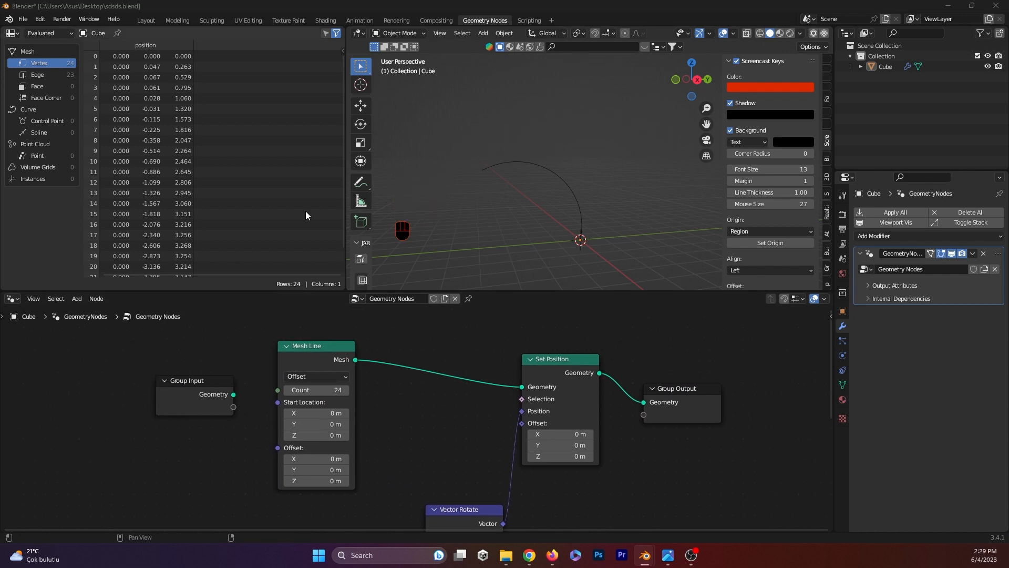
left_click(559, 175)
middle_click_drag(559, 176, 440, 244)
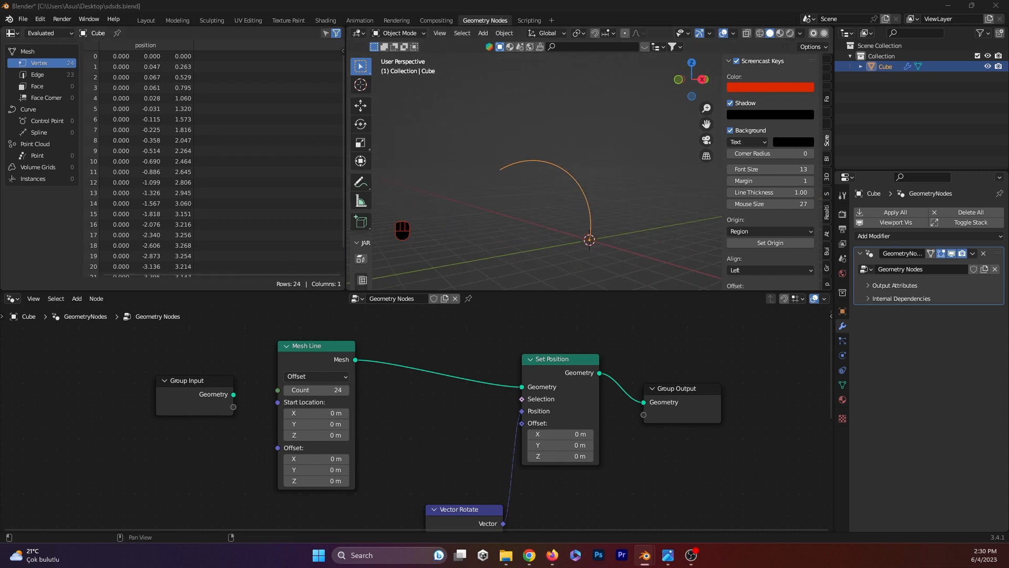
Move the Group Output node far down and away from Set Position to make room for more nodes.
scroll(562, 372, "down", 1)
left_click_drag(601, 400, 836, 391)
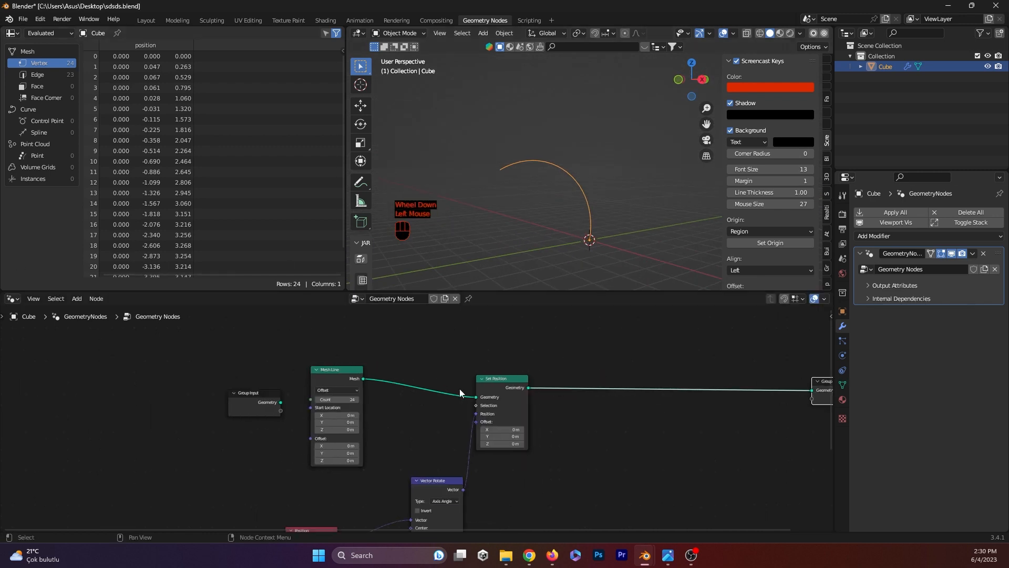
scroll(451, 389, "down", 1)
left_click(226, 380)
scroll(229, 381, "down", 2)
left_click_drag(296, 407, 524, 504)
scroll(524, 504, "up", 2)
middle_click_drag(525, 503, 461, 352)
scroll(531, 486, "up", 2)
Insert a Mesh to Curve node between the Set Position and Group Output nodes.
left_click(468, 362)
key("shift+a")
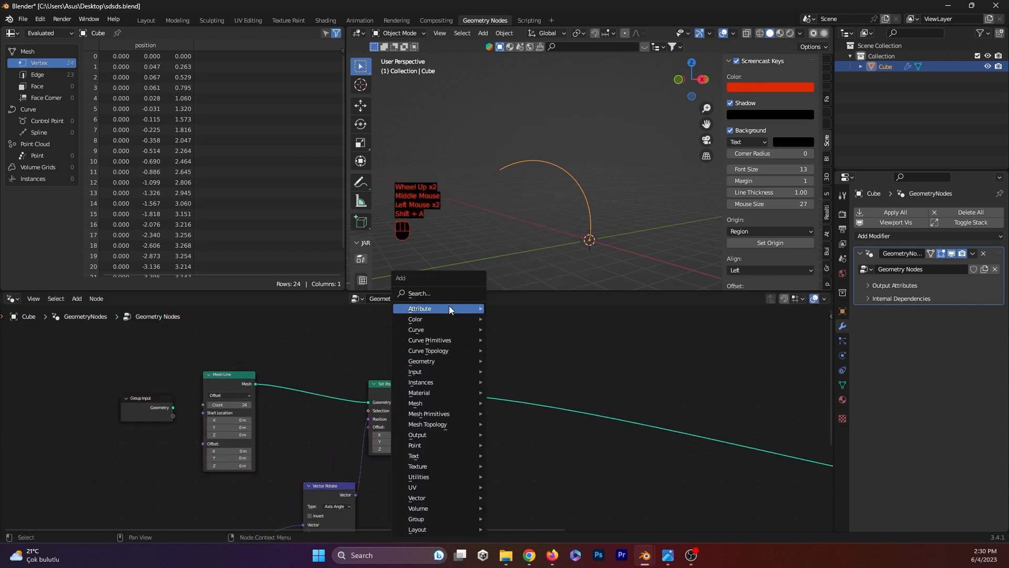
left_click(448, 306)
type("mesh to")
key("Return")
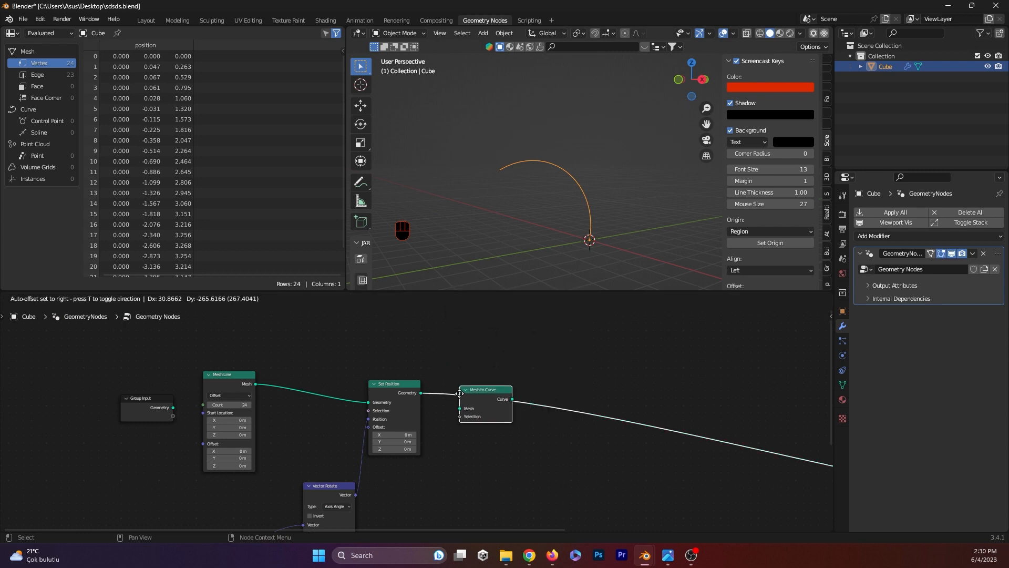
left_click(461, 388)
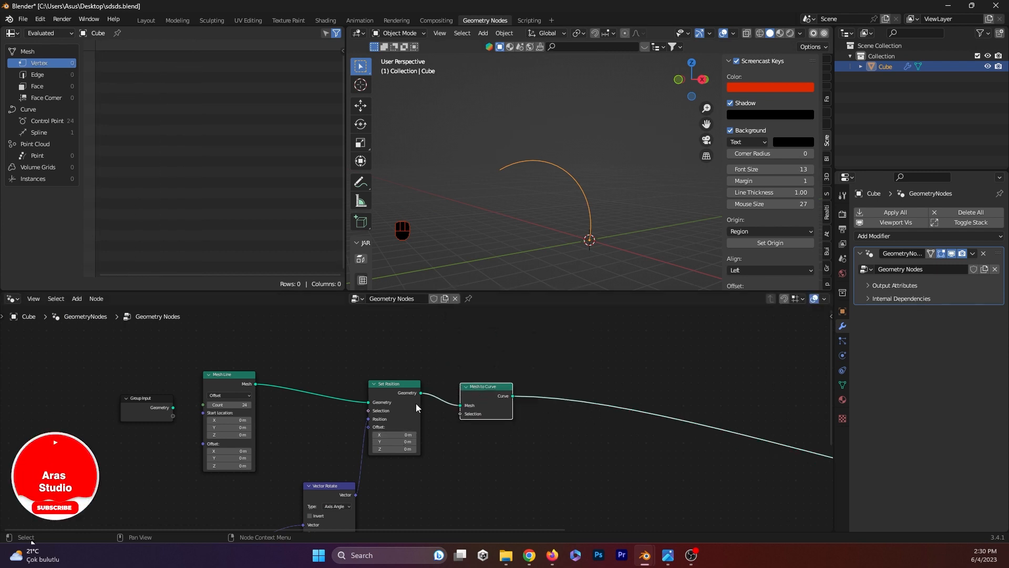
Insert a Set Curve Radius node between the Mesh to Curve and Group Output nodes.
key("shift+a")
type("set curve")
key("Down")
key("Return")
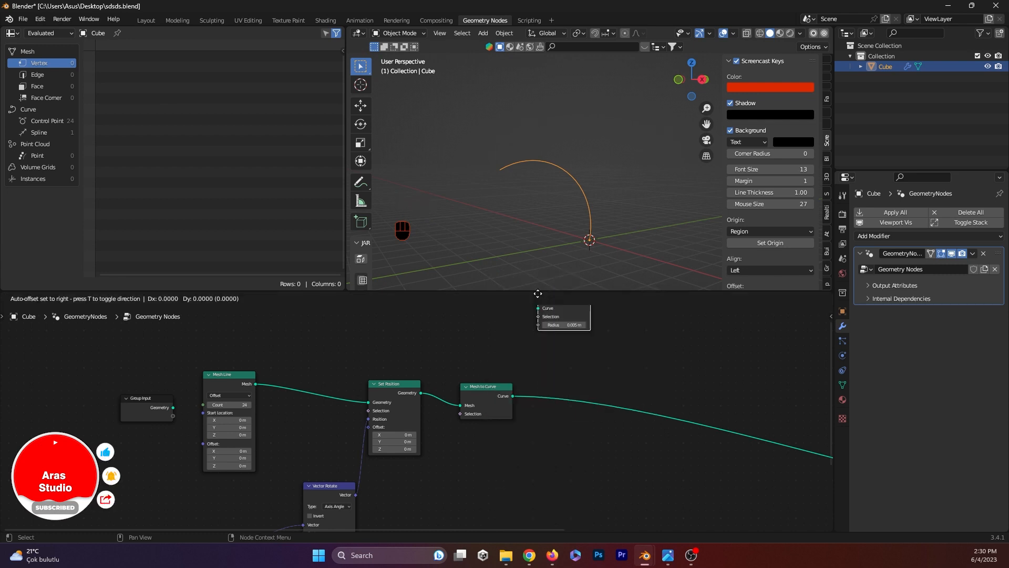
left_click(553, 386)
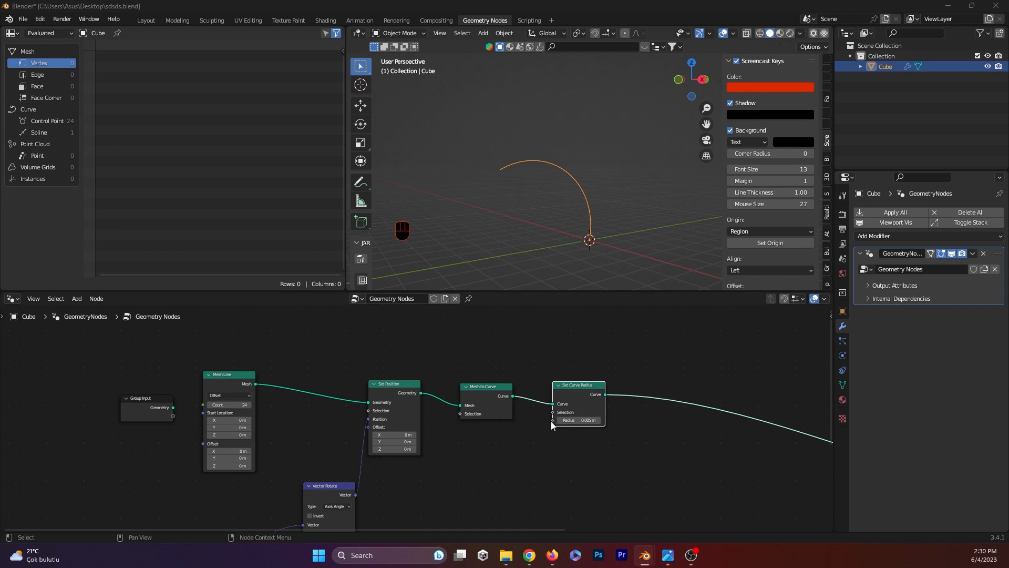
Add a Map Range node whose Result feeds the Set Curve Radius node's Radius input.
left_click_drag(553, 420, 389, 413)
type("map ra")
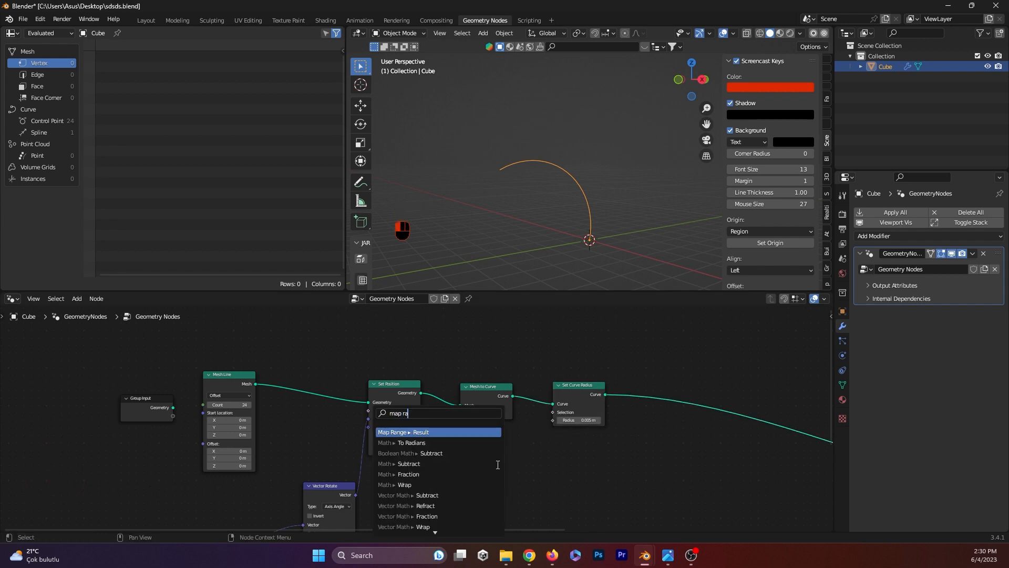
key("Return")
left_click(497, 465)
middle_click_drag(497, 465, 679, 392)
scroll(595, 427, "up", 2)
middle_click_drag(712, 421, 692, 414)
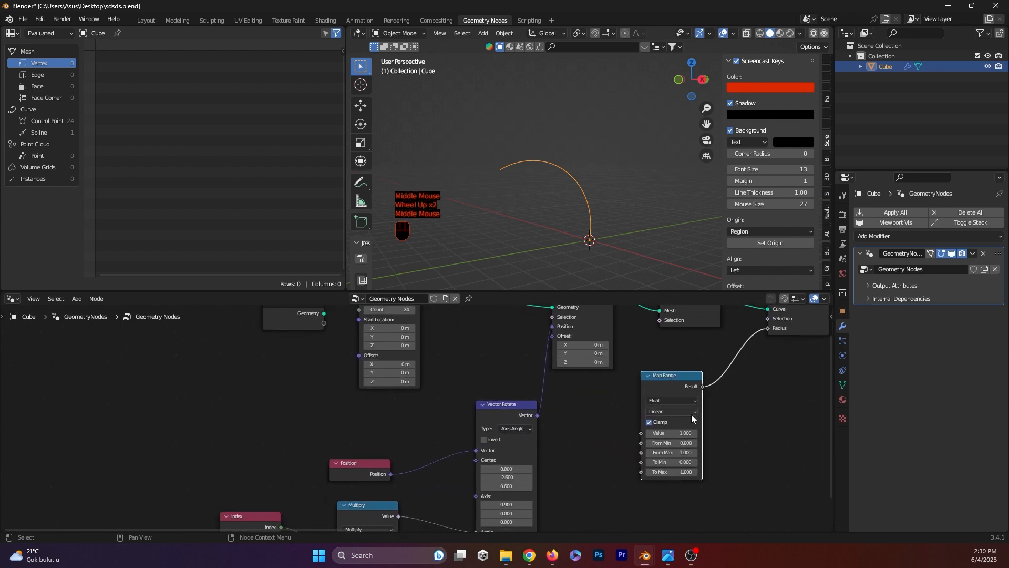
Add a Spline Parameter node with its Factor output connected to the Map Range node's Value input.
left_click_drag(640, 434, 598, 447)
type("spl")
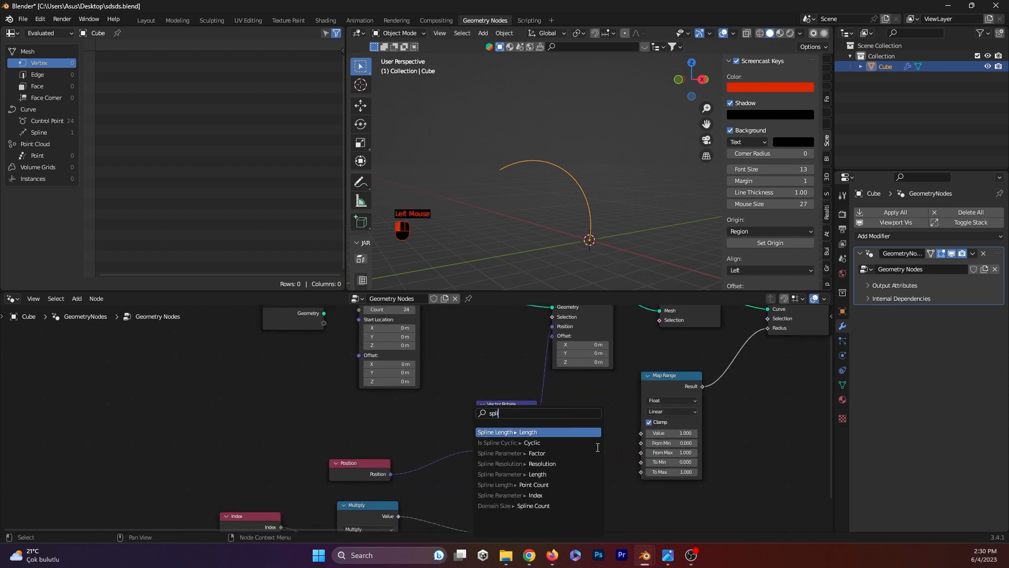
key("Down")
key("Down")
key("Return")
left_click(611, 443)
middle_click_drag(743, 385, 553, 406)
middle_click_drag(629, 384, 541, 439, "shift")
scroll(564, 409, "up", 1)
middle_click_drag(565, 407, 450, 405, "shift")
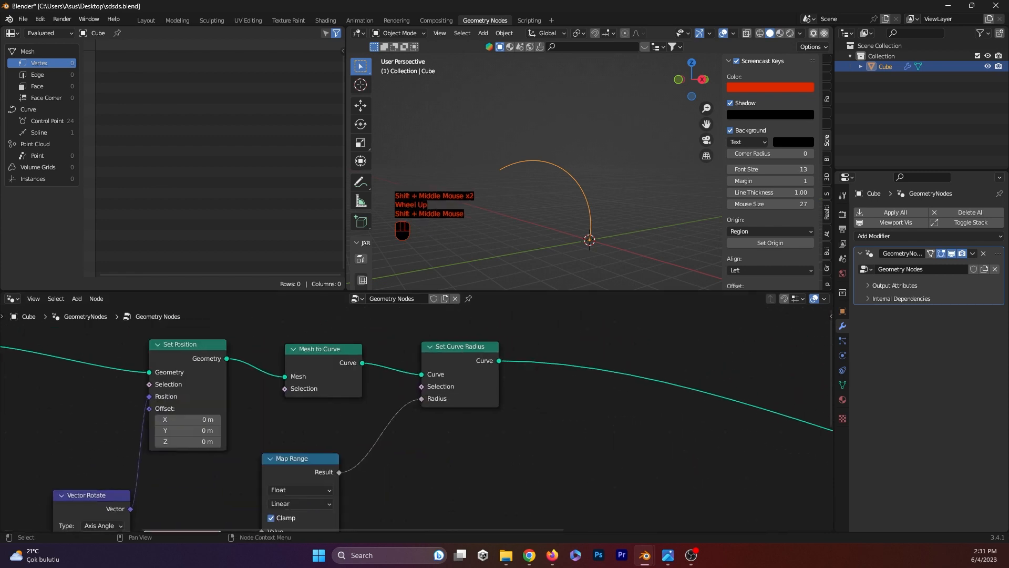
Insert a Curve to Mesh node between the Set Curve Radius and Group Output nodes.
scroll(585, 333, "down", 2)
left_click(566, 415)
key("shift+a")
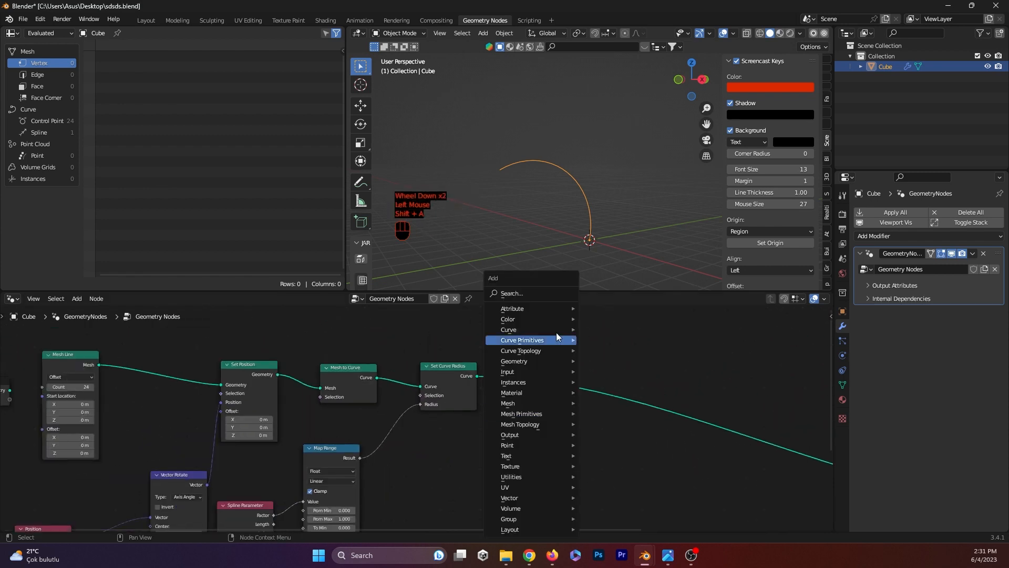
left_click(543, 292)
type("curve")
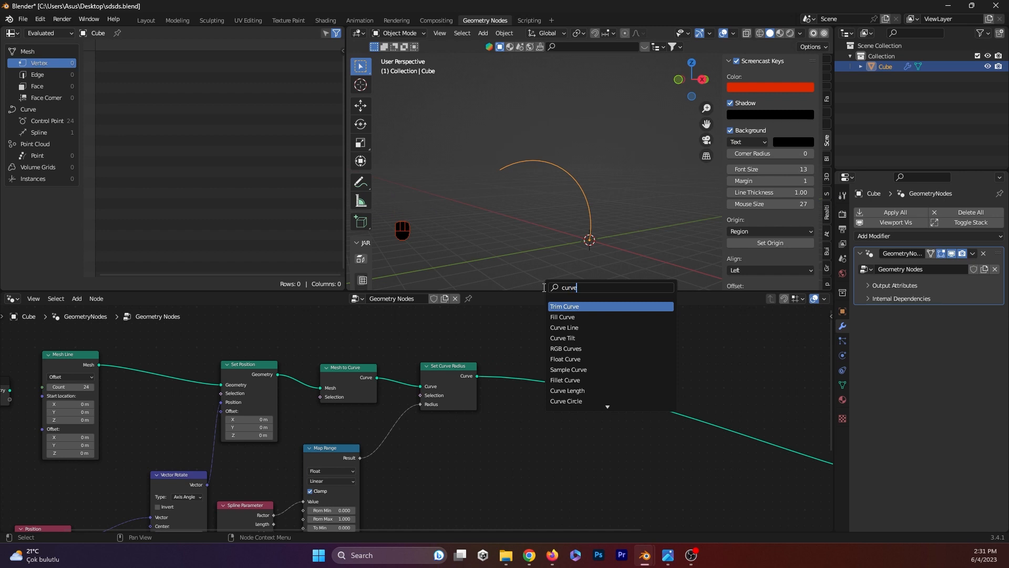
type(" to")
key("Return")
left_click(606, 400)
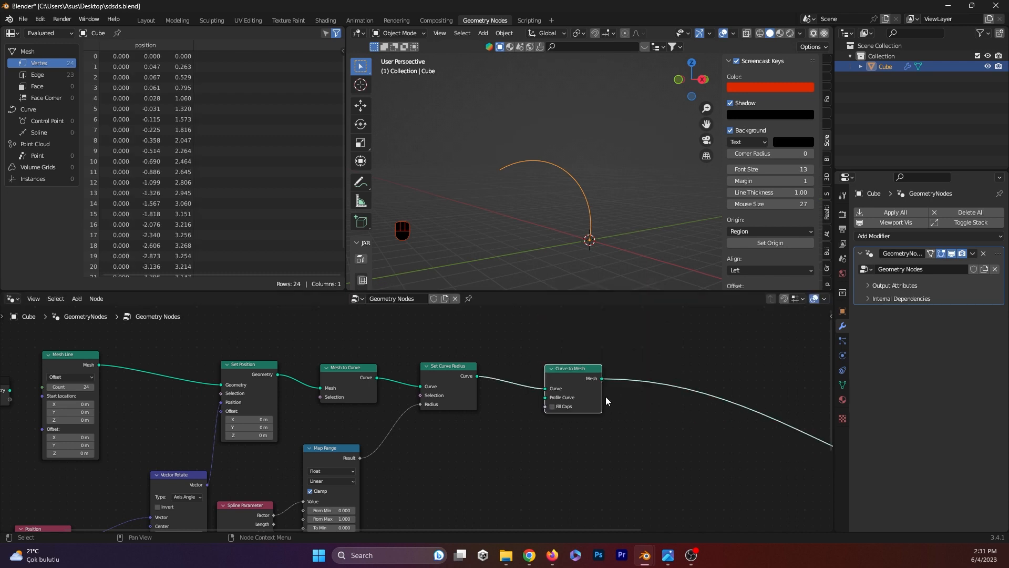
Add a Curve Line node with its Curve output connected to the Curve to Mesh node's Profile Curve input.
key("shift+a")
type("curve")
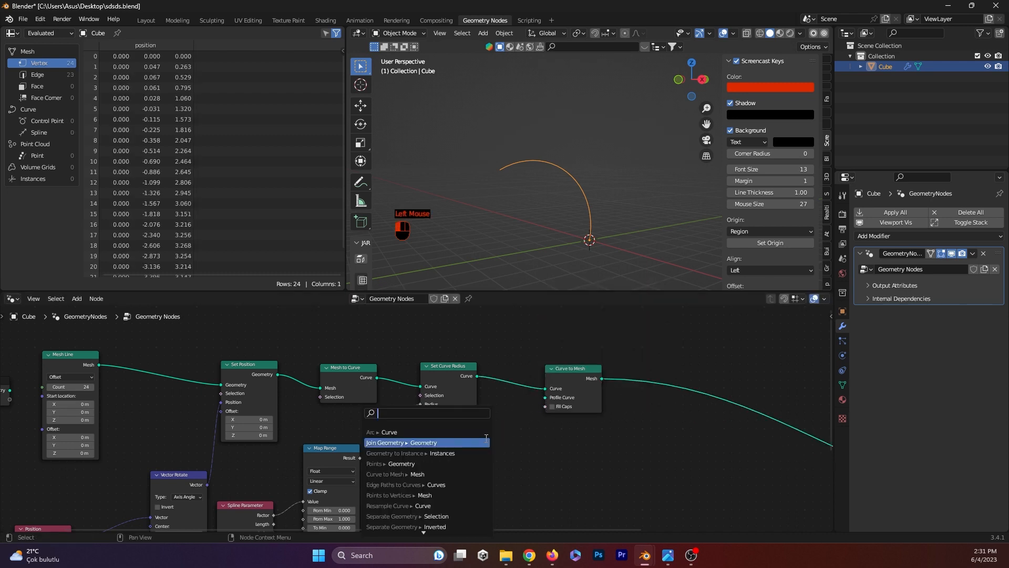
type(" line")
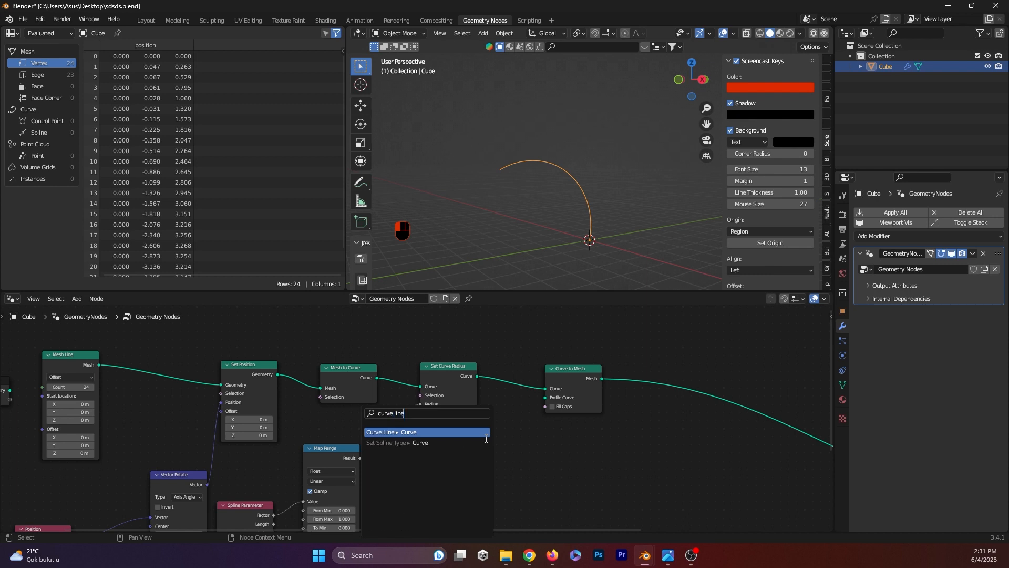
key("Return")
left_click(518, 422)
scroll(569, 194, "up", 2)
mouse_move(568, 194)
middle_mouse_down()
mouse_move(601, 168)
mouse_move(550, 194)
mouse_move(563, 213)
middle_mouse_up()
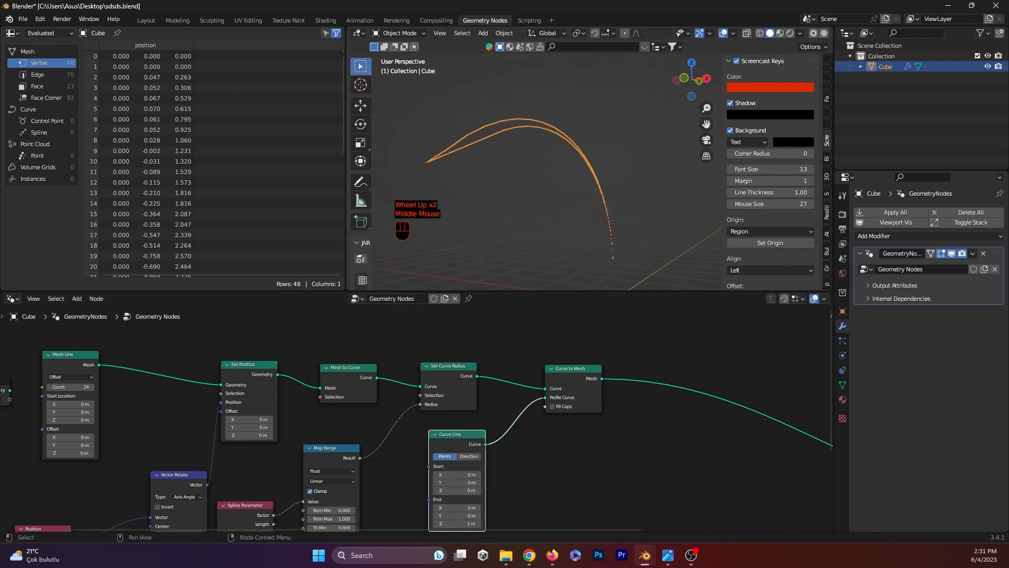
Set the Curve Line node's Start X to 0.4 m.
left_click(477, 474)
left_click(478, 475)
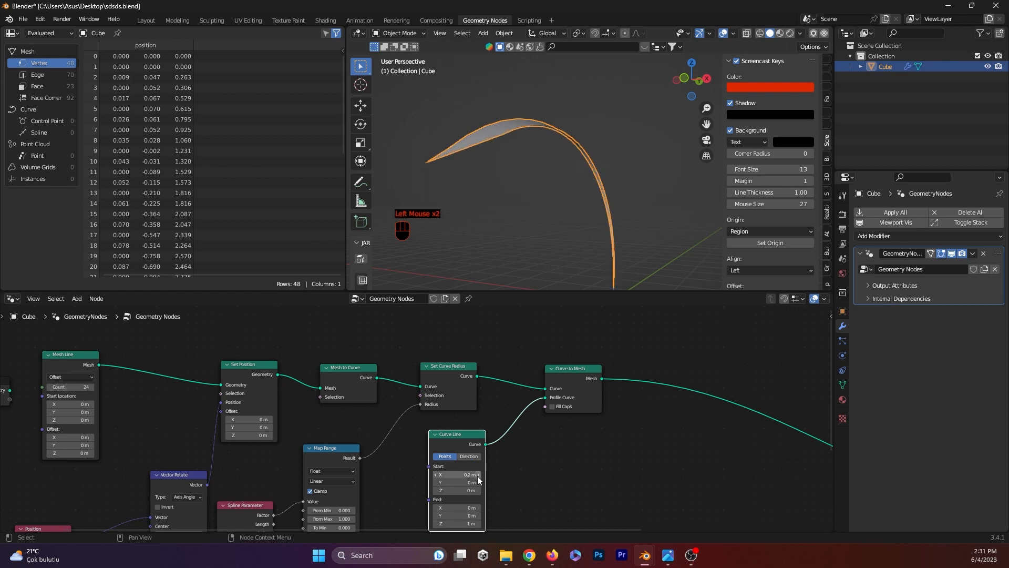
scroll(486, 478, "up", 2)
middle_click_drag(485, 478, 466, 378)
left_click(483, 401)
left_click(482, 401)
middle_click_drag(561, 251, 514, 282)
Set the Curve Line node's End Z to 0 m.
left_click(464, 468)
type("0")
key("Return")
scroll(502, 245, "up", 1)
middle_click_drag(576, 246, 620, 219)
scroll(502, 245, "up", 1)
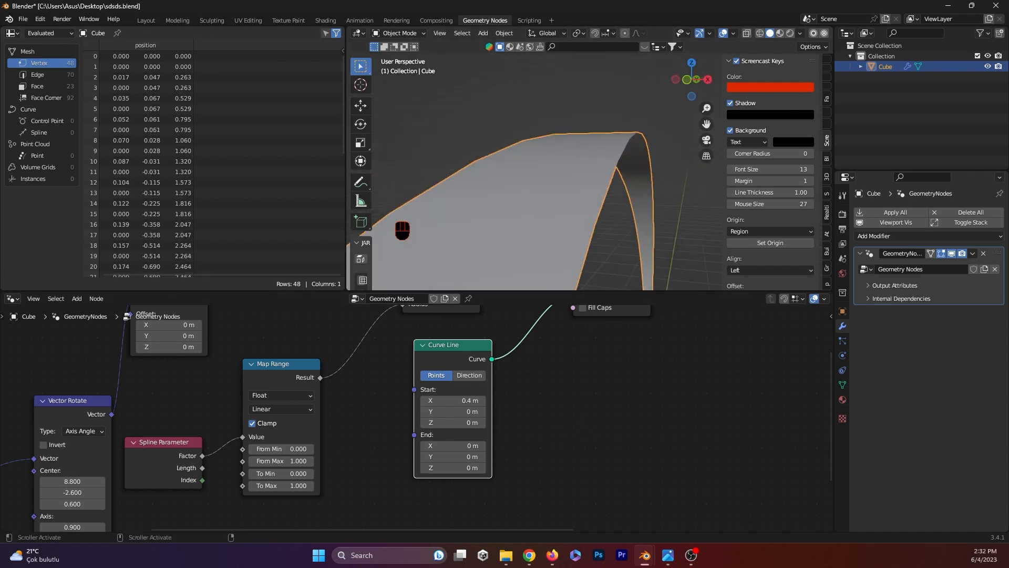
scroll(541, 231, "down", 2)
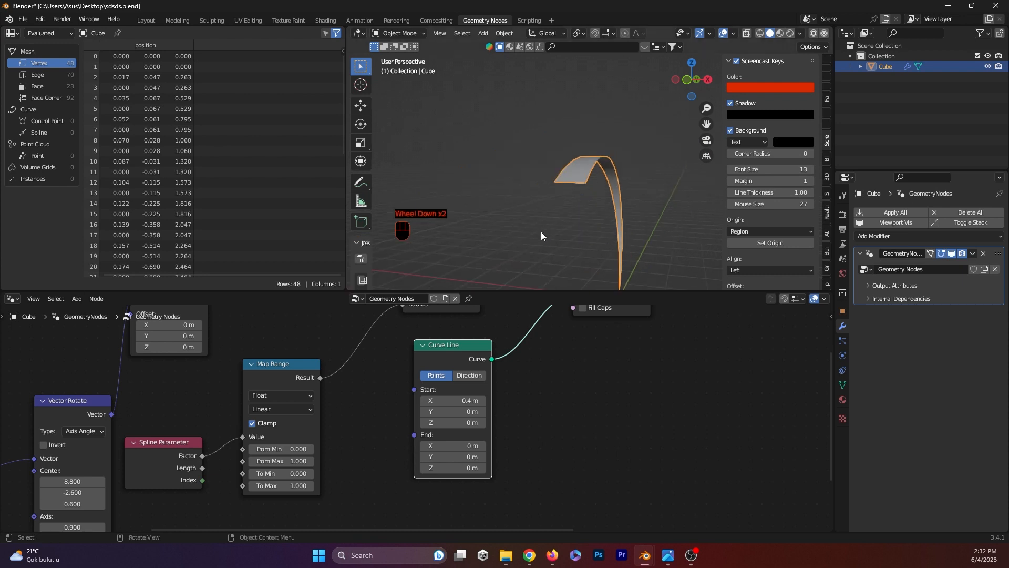
middle_click_drag(541, 231, 463, 247)
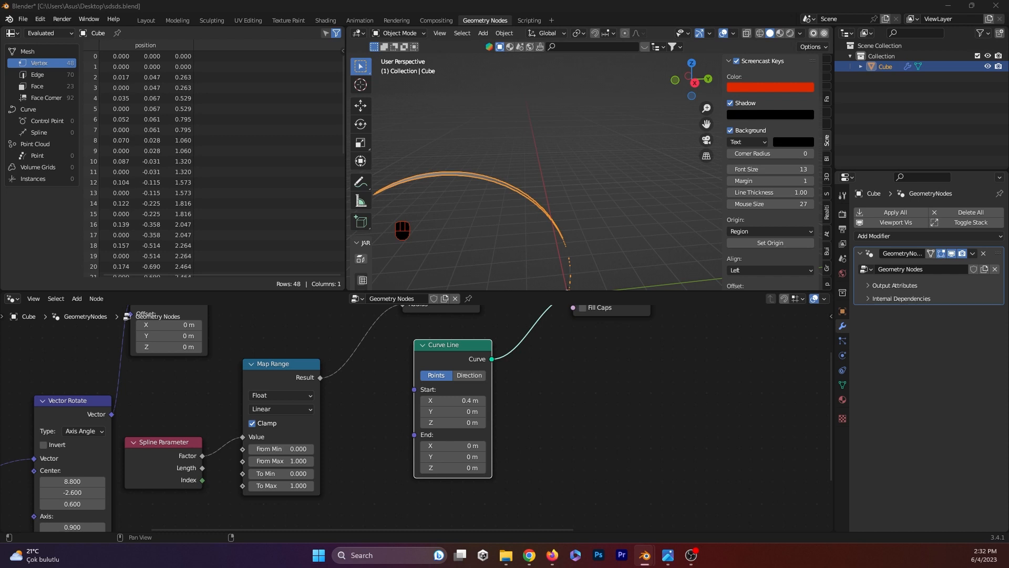
Insert an Instance on Points node between the Curve to Mesh and Group Output nodes.
scroll(434, 320, "down", 2)
middle_click_drag(434, 320, 420, 312)
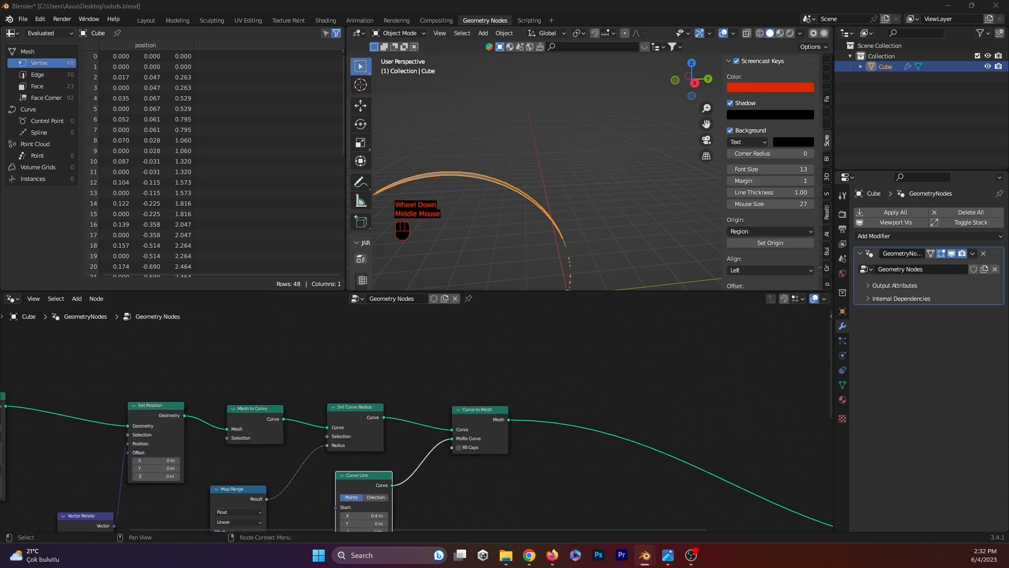
scroll(551, 390, "down", 5)
middle_click_drag(502, 437, 347, 406)
scroll(350, 402, "up", 2)
middle_click_drag(347, 405, 446, 449)
scroll(345, 409, "up", 4)
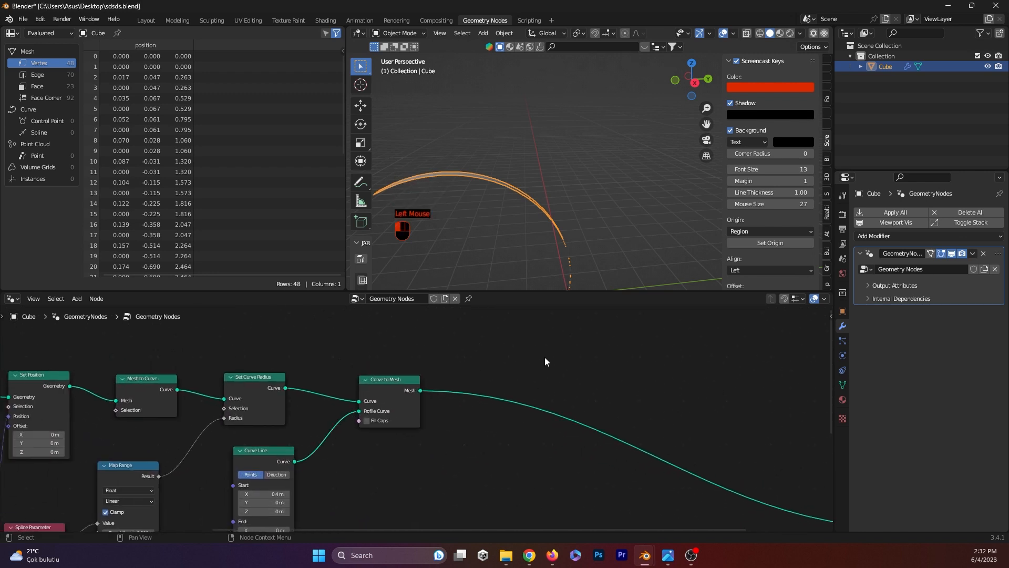
key("shift+a")
left_click(515, 289)
type("insatan")
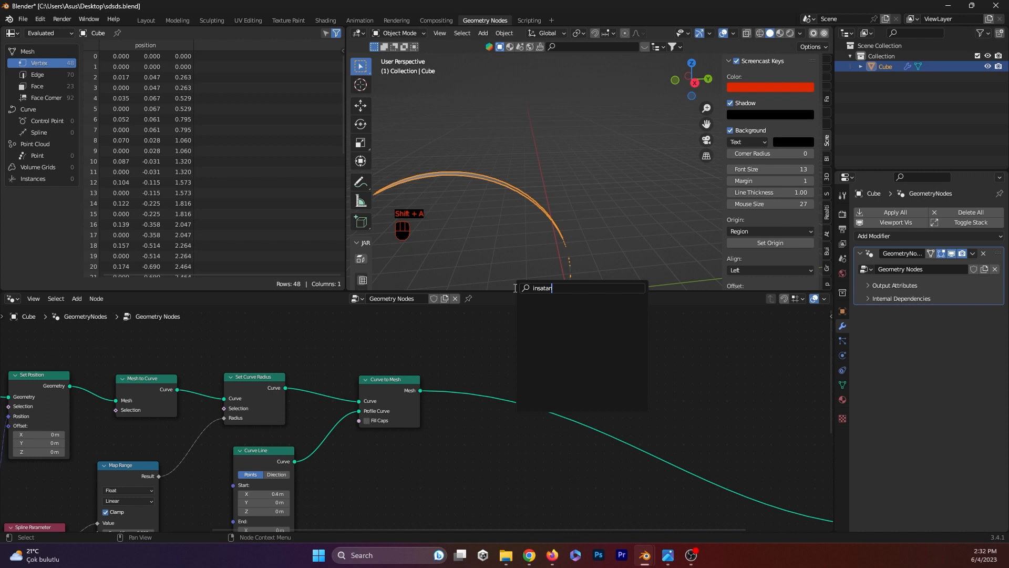
key("BackSpace")
key("BackSpace")
key("BackSpace")
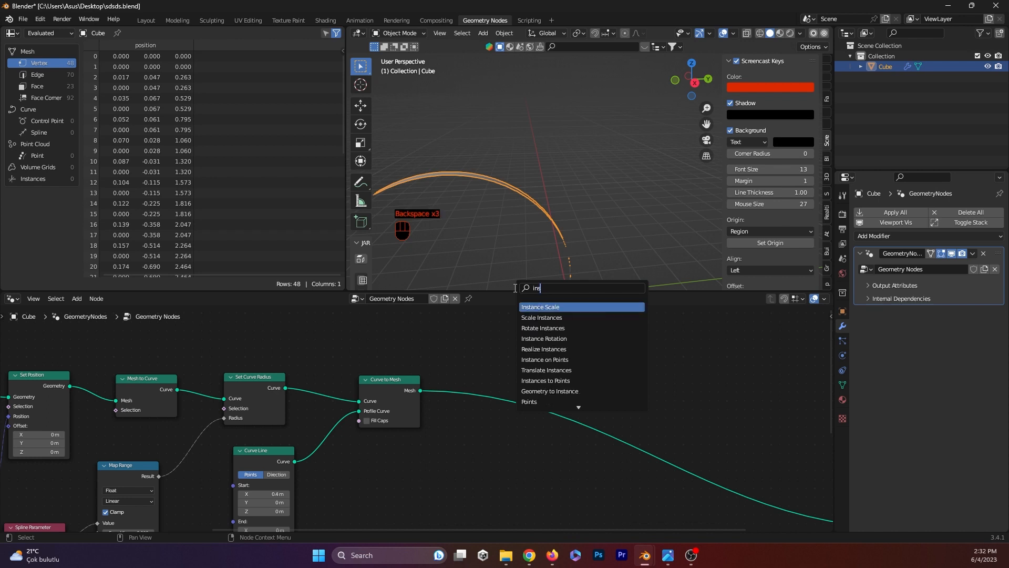
key("Down")
key("Down")
key("Down")
key("Down")
key("Down")
key("Return")
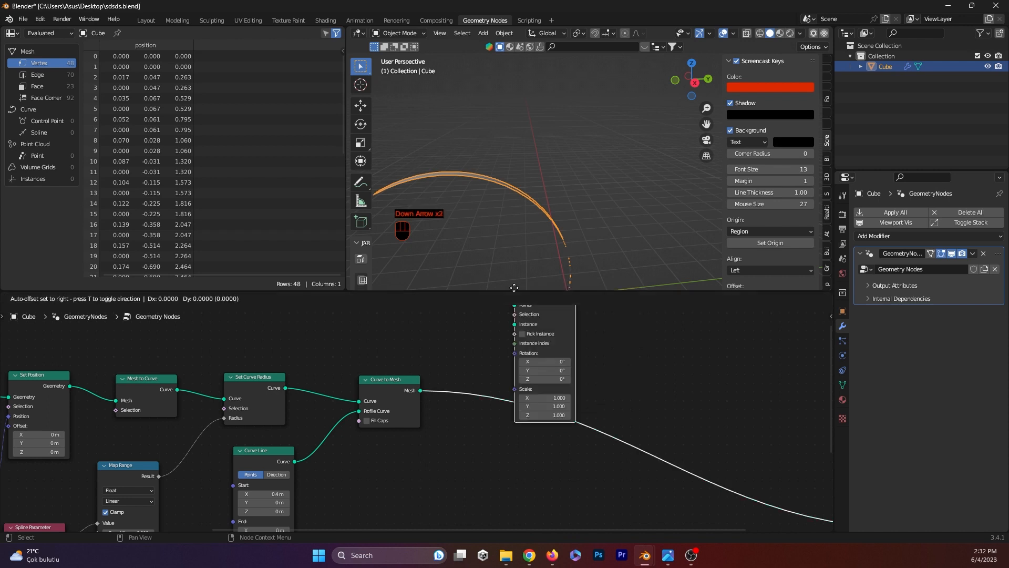
left_click(615, 406)
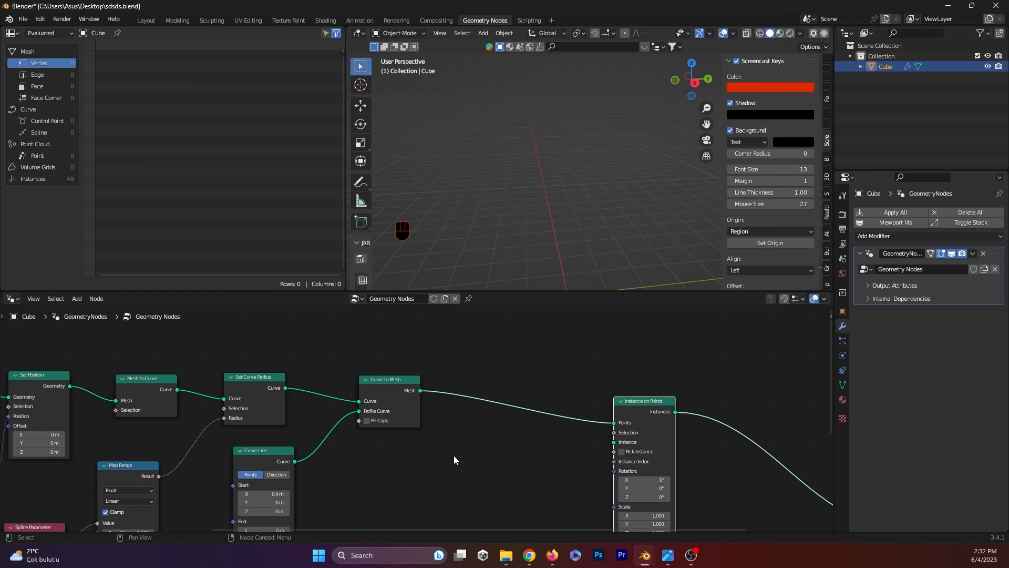
Reroute the Curve to Mesh output into the Instance on Points node's Instance input and move that node slightly higher.
left_click_drag(612, 423, 608, 443)
scroll(585, 265, "down", 2)
middle_click_drag(584, 264, 569, 254)
scroll(569, 254, "up", 2)
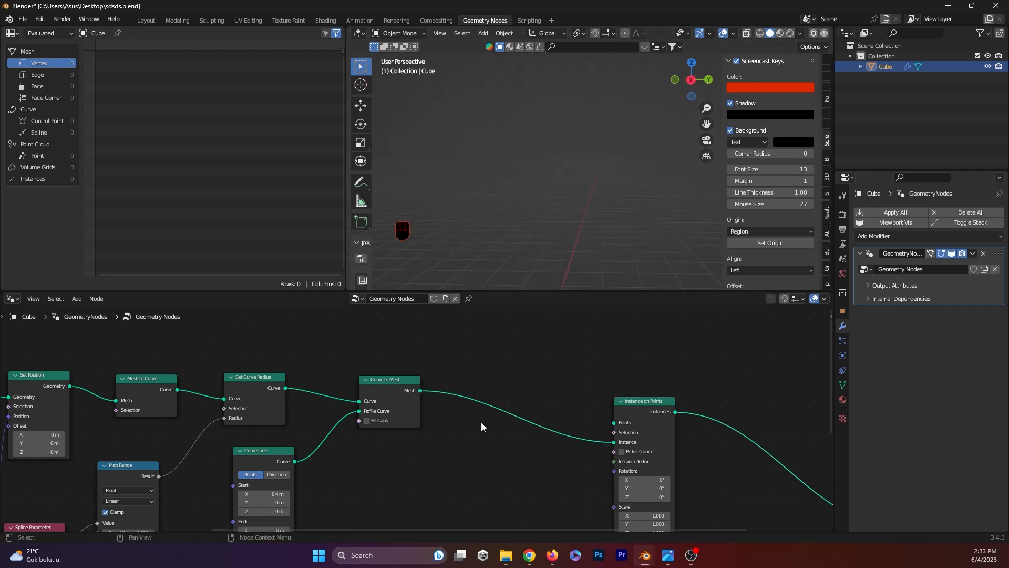
left_click_drag(642, 401, 653, 355)
Add a Distribute Points on Faces node with its Points output connected to the Instance on Points node's Points input.
middle_click_drag(495, 366, 506, 401)
scroll(513, 398, "down", 1)
left_click(590, 377)
key("shift+a")
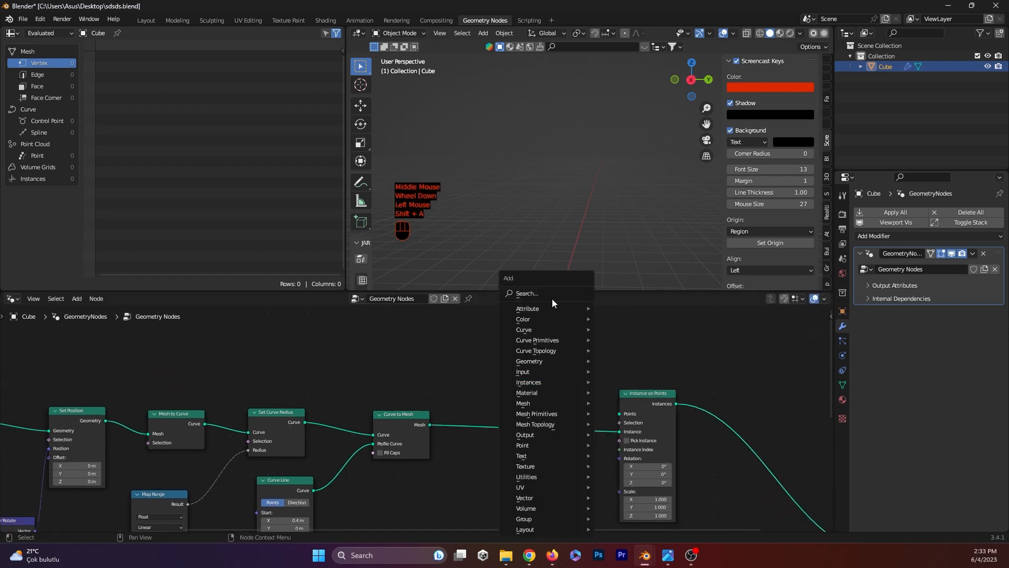
type("dis")
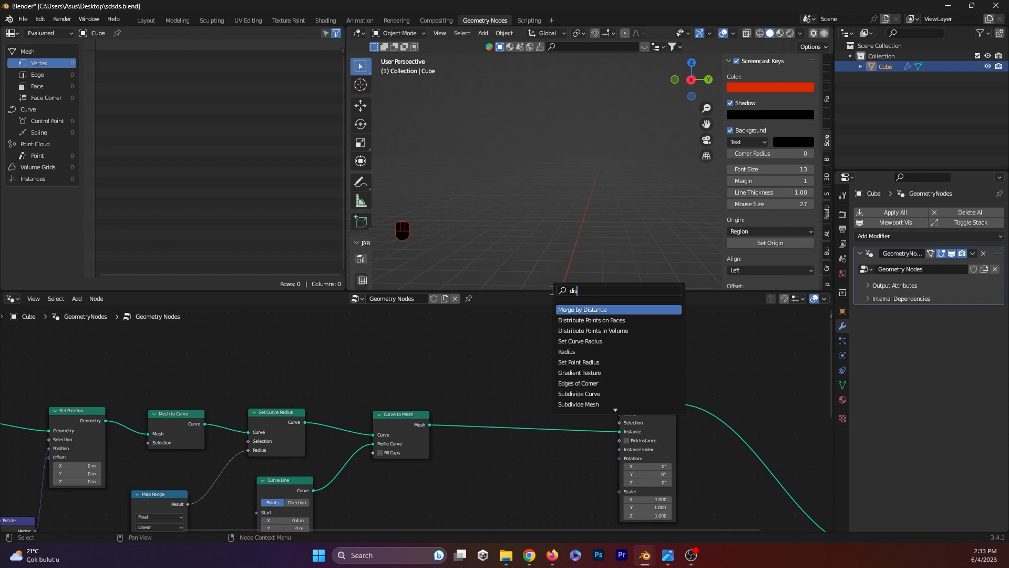
key("Down")
key("Return")
left_click(497, 335)
left_click_drag(567, 337, 618, 413)
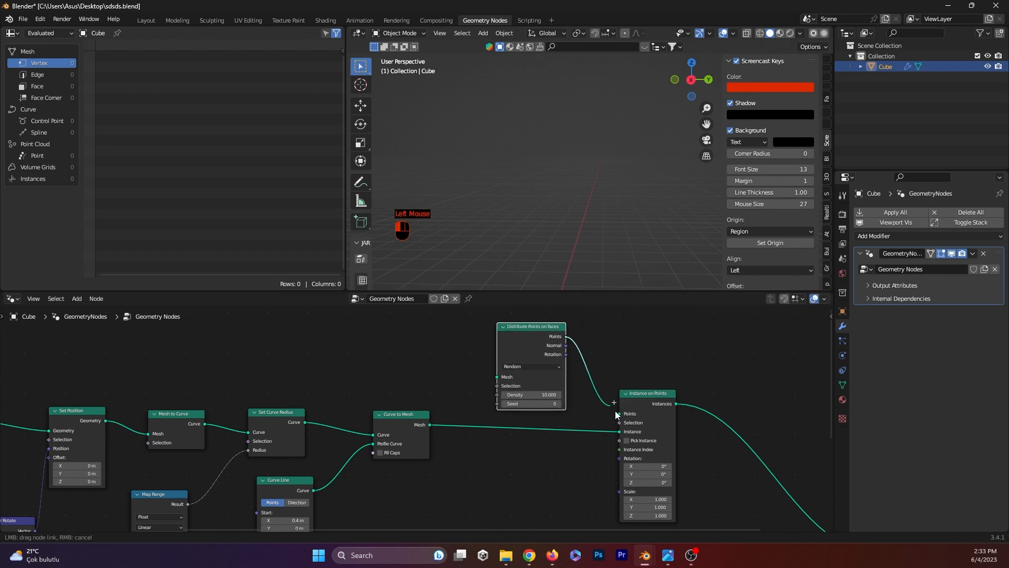
Add a Mesh Circle node feeding the Distribute Points on Faces node's Mesh input and set its fill type to N-Gon.
key("shift+a")
type("mesh")
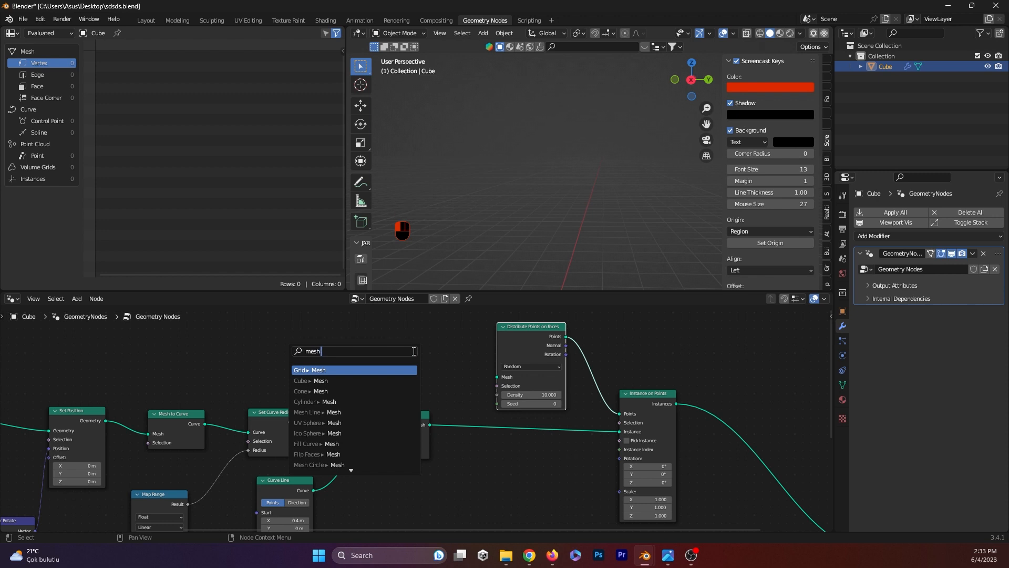
type(" c")
key("Return")
left_click(413, 351)
left_click(404, 388)
Examine the instanced curved strands in the 3D viewport from several angles and distances.
middle_click_drag(531, 183, 672, 179)
scroll(667, 181, "down", 3)
middle_click_drag(589, 204, 510, 224)
left_click(625, 244)
scroll(625, 244, "up", 1)
middle_click_drag(626, 244, 573, 231)
left_click(557, 187)
middle_click_drag(557, 187, 531, 184)
scroll(533, 189, "down", 2)
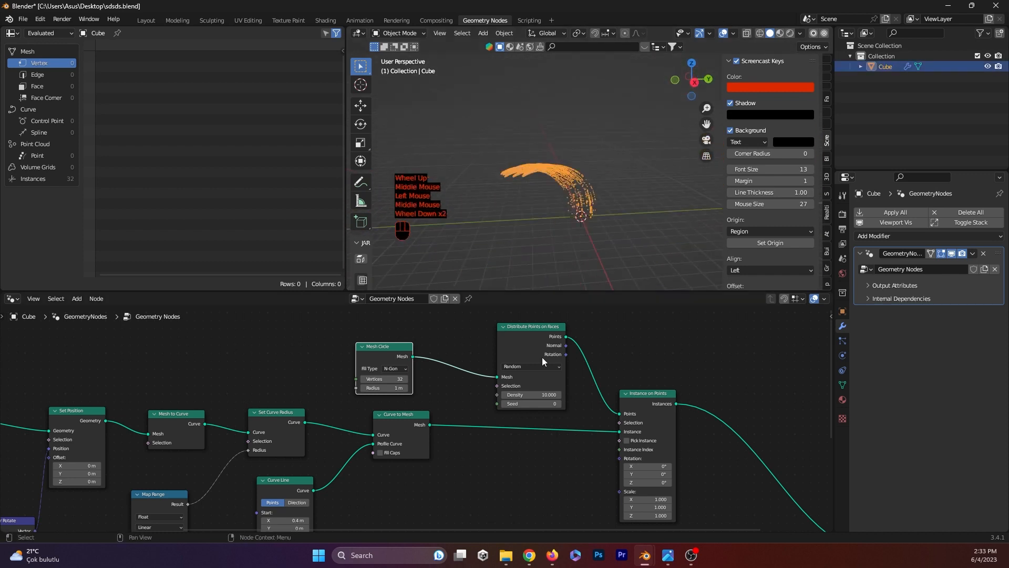
Set the Map Range node's From Min to 0.900.
middle_click_drag(264, 366, 426, 367)
scroll(384, 473, "up", 1)
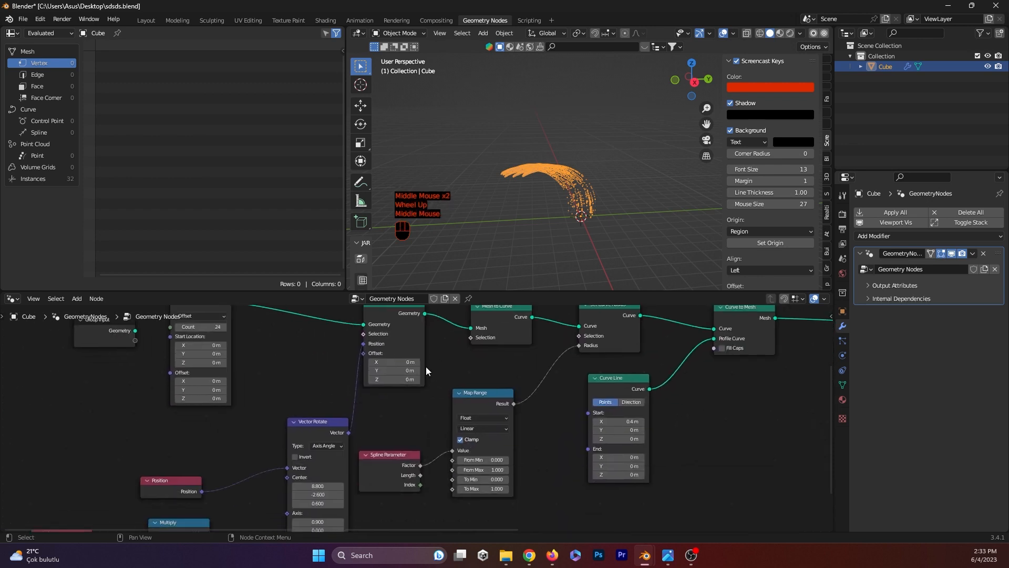
scroll(454, 460, "up", 1)
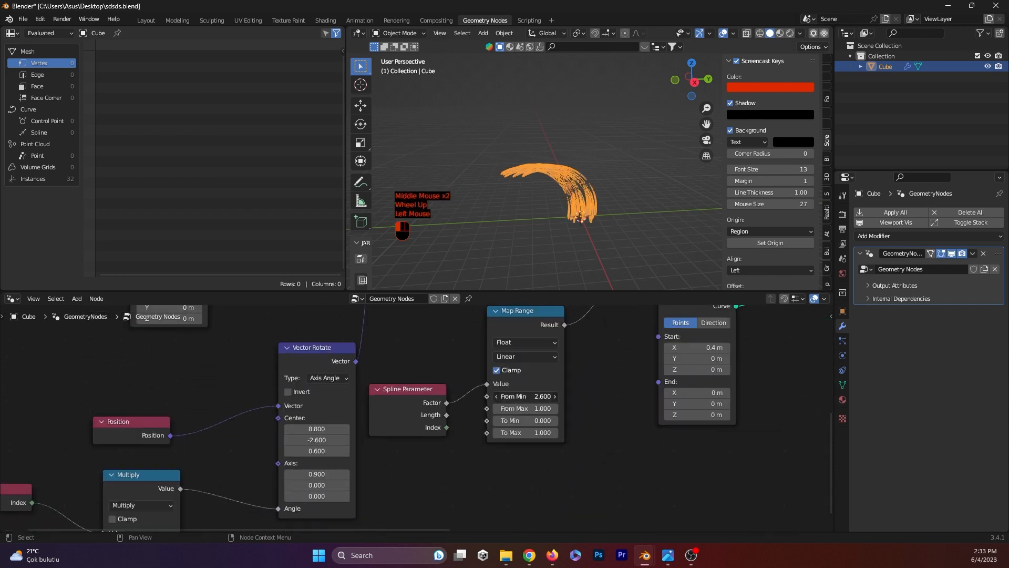
left_click_drag(482, 460, 471, 459)
left_click(513, 397)
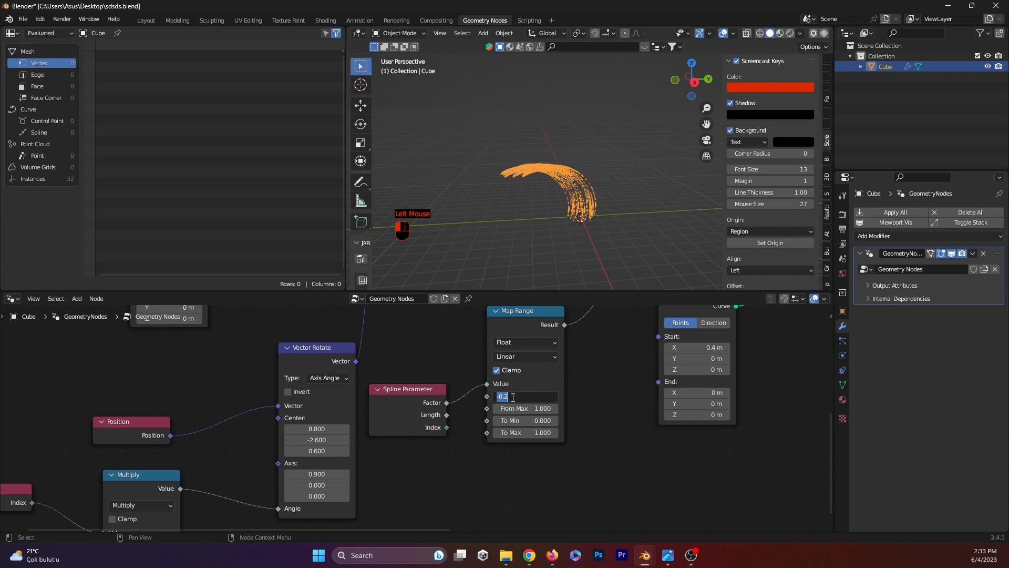
type(".900")
key("Return")
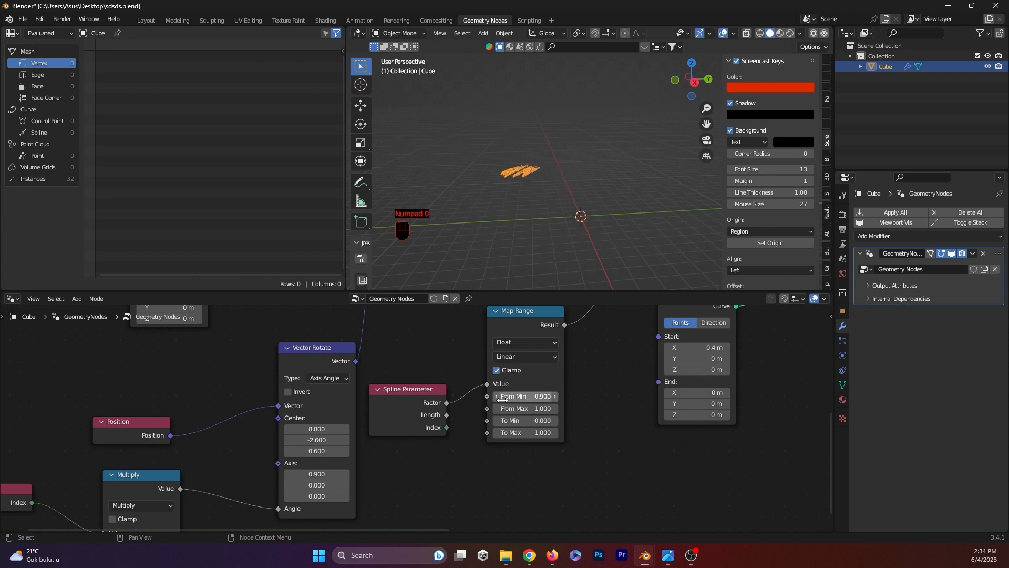
Try a From Min of about 4.1 on the Map Range node, and reset it to 0.
scroll(507, 400, "up", 4)
middle_click_drag(507, 400, 423, 392)
left_click_drag(433, 385, 517, 384)
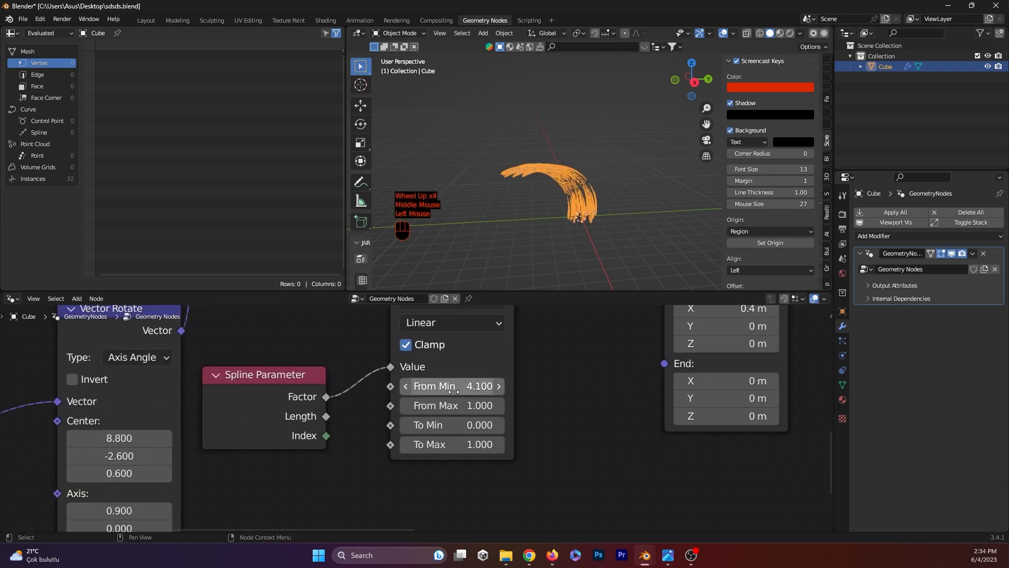
left_click(454, 392)
type("0")
key("Return")
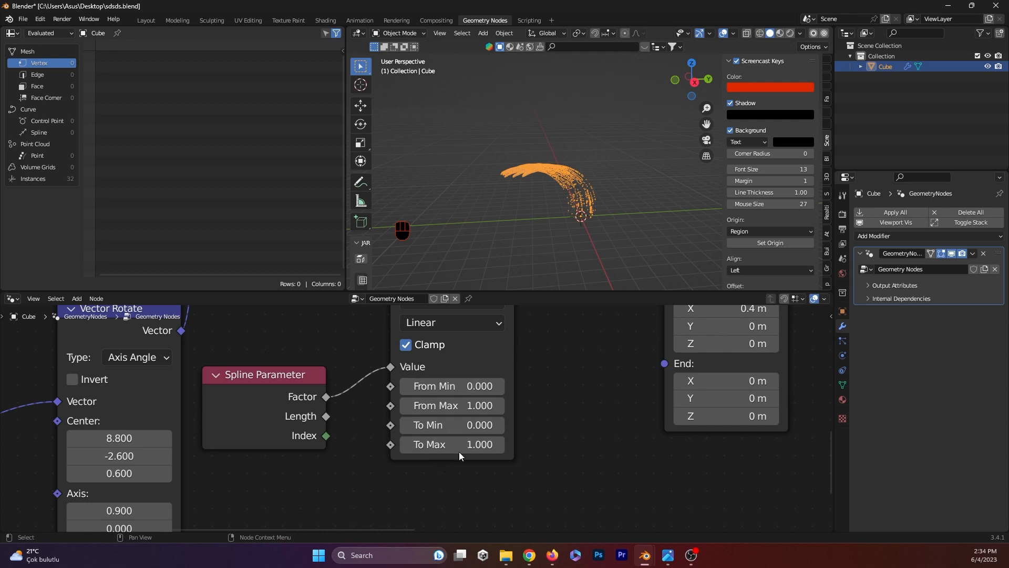
Set the Map Range node's From Max to 0 and its To Max to 0.4.
left_click(476, 406)
type("0")
key("Return")
double_click(477, 444)
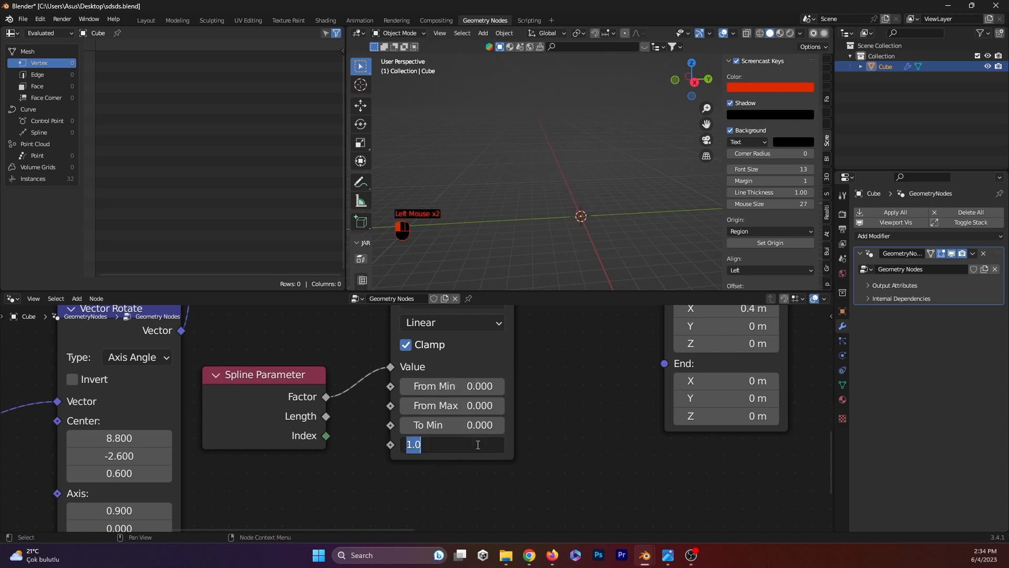
type(".")
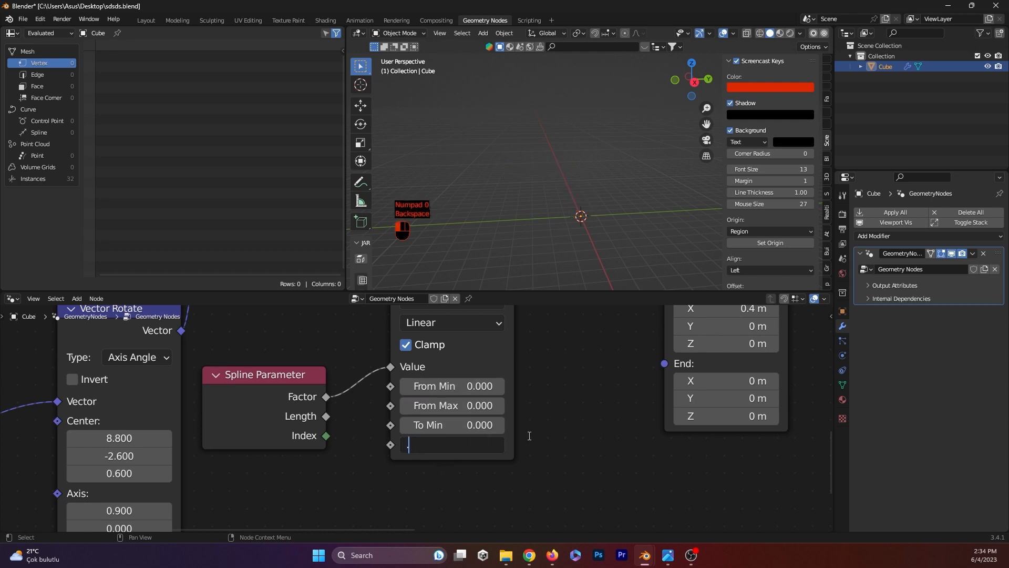
type("4")
key("Return")
Raise the Map Range node's From Min to 0.700 and check the strands' taper up close.
scroll(576, 227, "up", 3)
left_click_drag(459, 386, 478, 386)
middle_click_drag(488, 220, 600, 228)
left_click(507, 215)
scroll(513, 214, "up", 1)
left_click(525, 217)
scroll(532, 220, "up", 2)
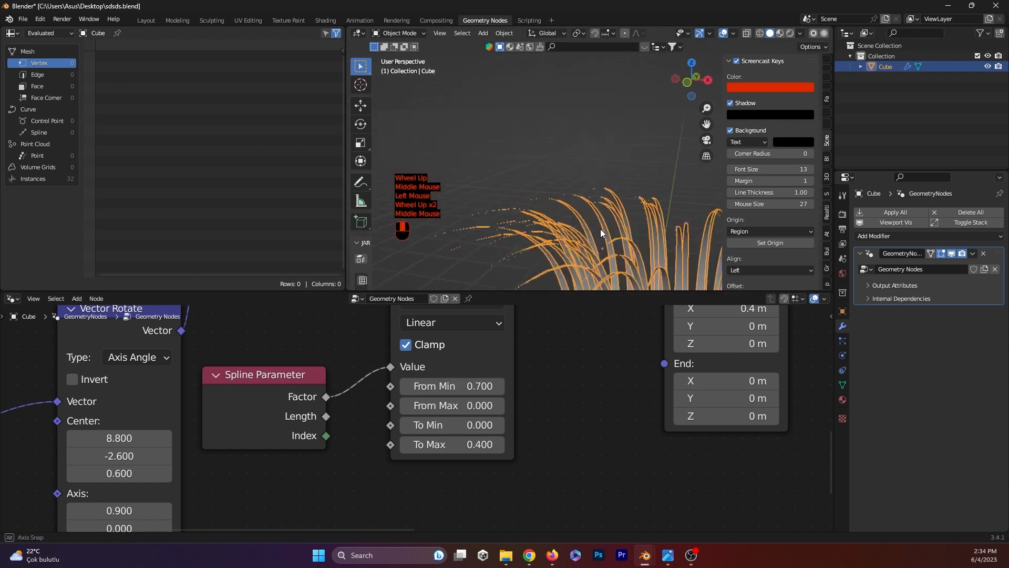
Try a different From Max on the Map Range node, and reset it to 0.
left_click_drag(457, 405, 429, 405)
scroll(515, 226, "down", 3)
middle_click_drag(514, 225, 464, 240)
left_click(462, 406)
type("0")
key("Return")
Set the Map Range node's From Min to 0.9 and check the strands in the viewport.
left_click(489, 389)
type("0.7")
type("9")
key("Return")
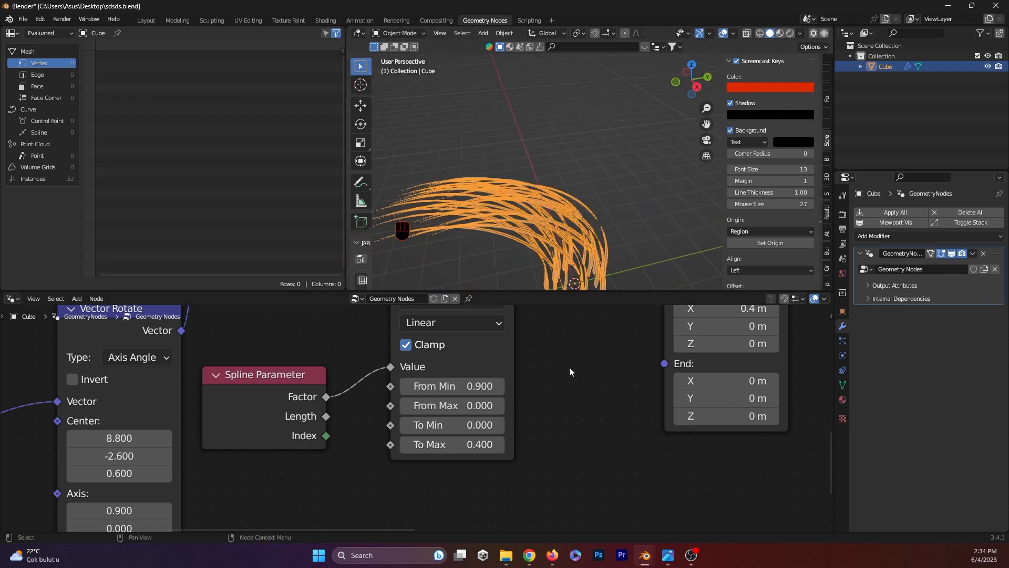
left_click(582, 236)
mouse_move(582, 235)
middle_mouse_down()
mouse_move(557, 240)
mouse_move(550, 216)
mouse_move(595, 232)
middle_mouse_up()
left_click(556, 242)
scroll(554, 242, "down", 2)
scroll(550, 216, "up", 2)
Set the Mesh Circle node to 45 vertices and a radius of 1.2 m.
scroll(595, 234, "down", 3)
middle_click_drag(579, 394, 551, 481)
scroll(552, 478, "down", 1)
middle_click_drag(583, 362, 392, 477)
mouse_move(570, 432)
left_mouse_down()
mouse_move(589, 433)
mouse_move(578, 445)
mouse_move(620, 446)
mouse_move(578, 446)
left_mouse_up()
left_click(516, 247)
scroll(515, 245, "up", 2)
middle_click_drag(515, 245, 480, 252)
left_click(493, 226)
scroll(493, 226, "down", 2)
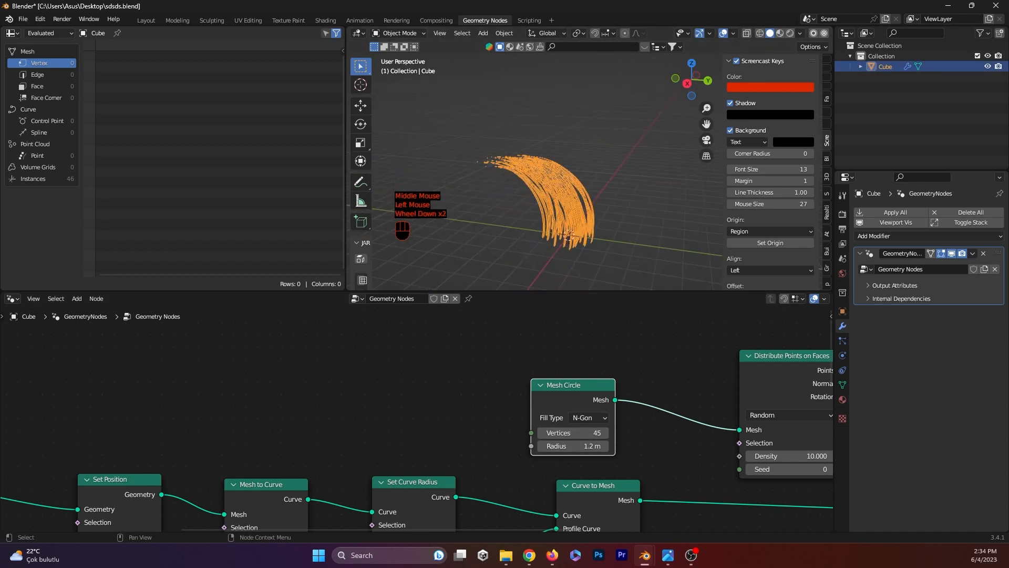
scroll(467, 402, "down", 5)
middle_click_drag(467, 402, 701, 478)
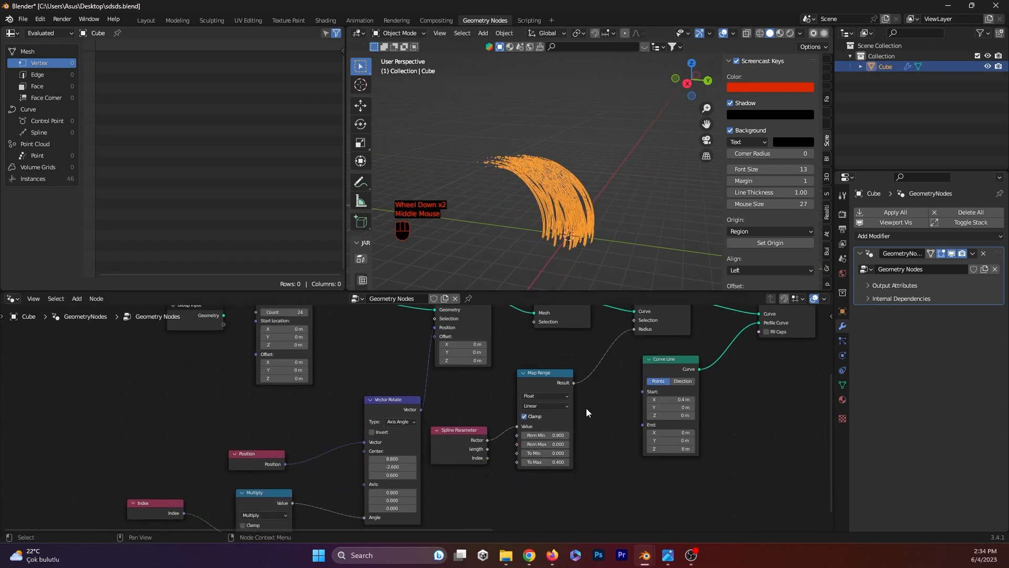
middle_click_drag(586, 408, 406, 425)
middle_click_drag(325, 436, 574, 445)
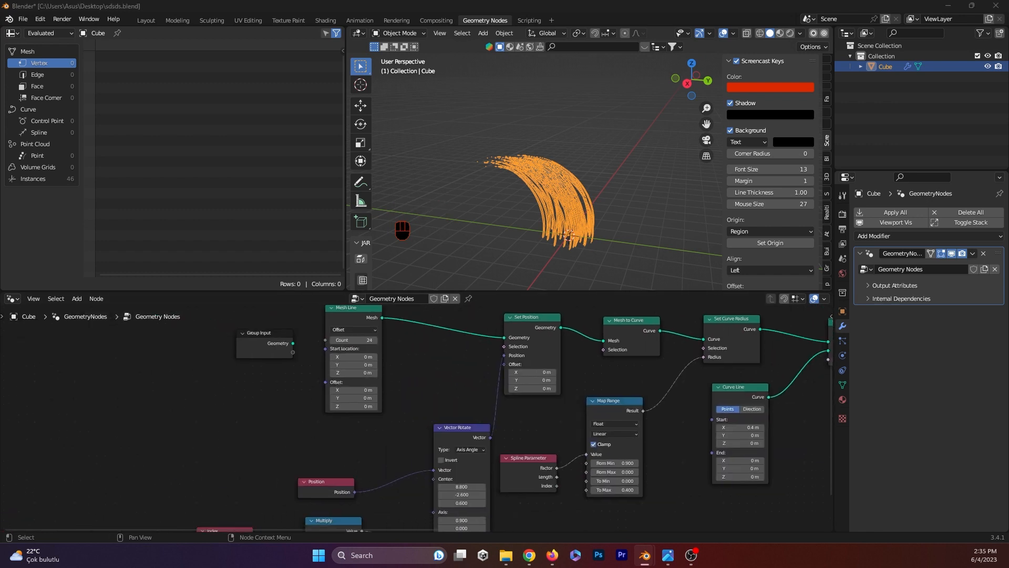
Add a Random Value node set to Vector and link it to the Rotation of Instance on Points.
middle_click_drag(366, 470, 483, 373)
scroll(483, 373, "up", 5)
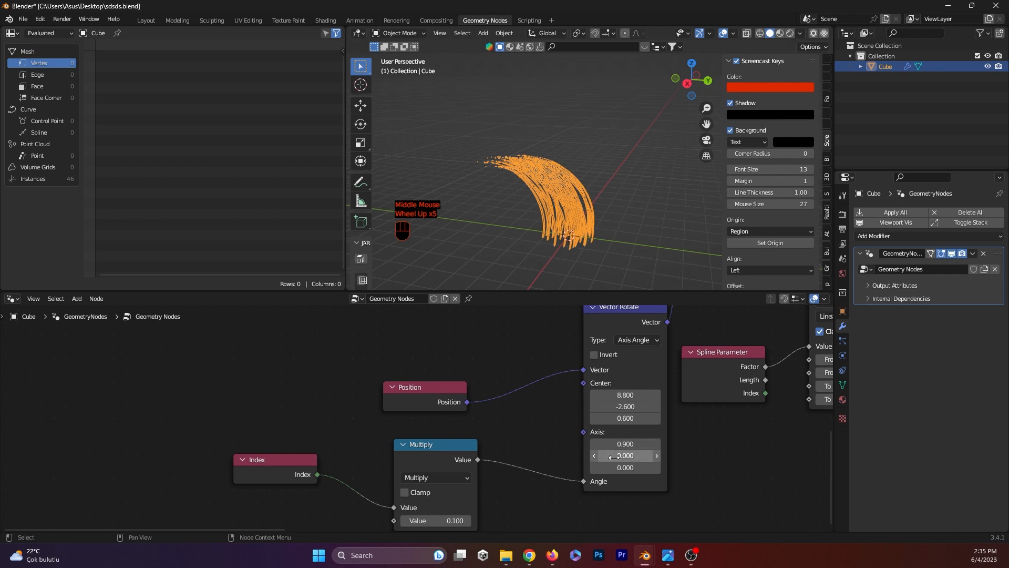
middle_click_drag(630, 418, 322, 480)
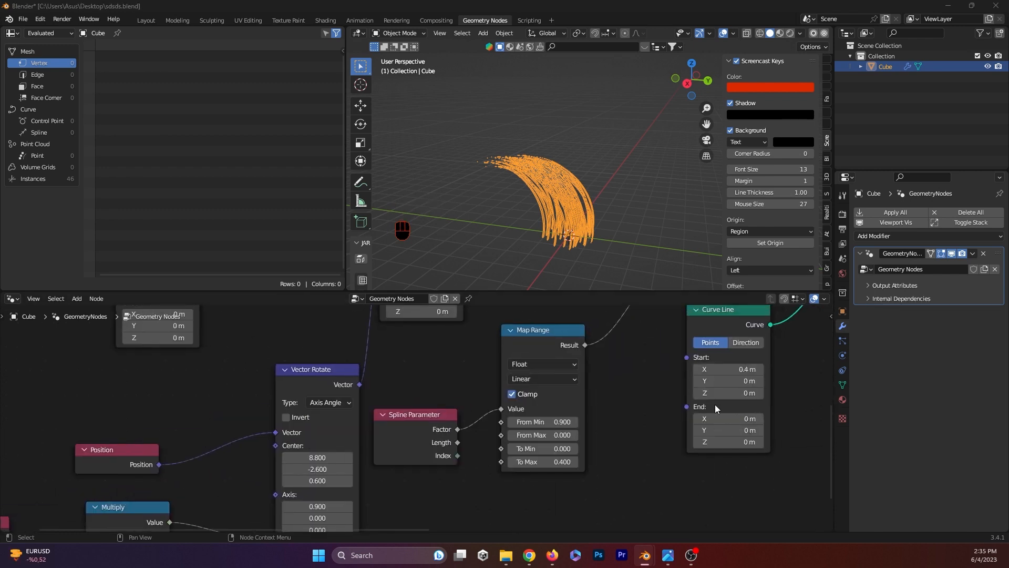
middle_click_drag(716, 408, 234, 496)
key("shift+a")
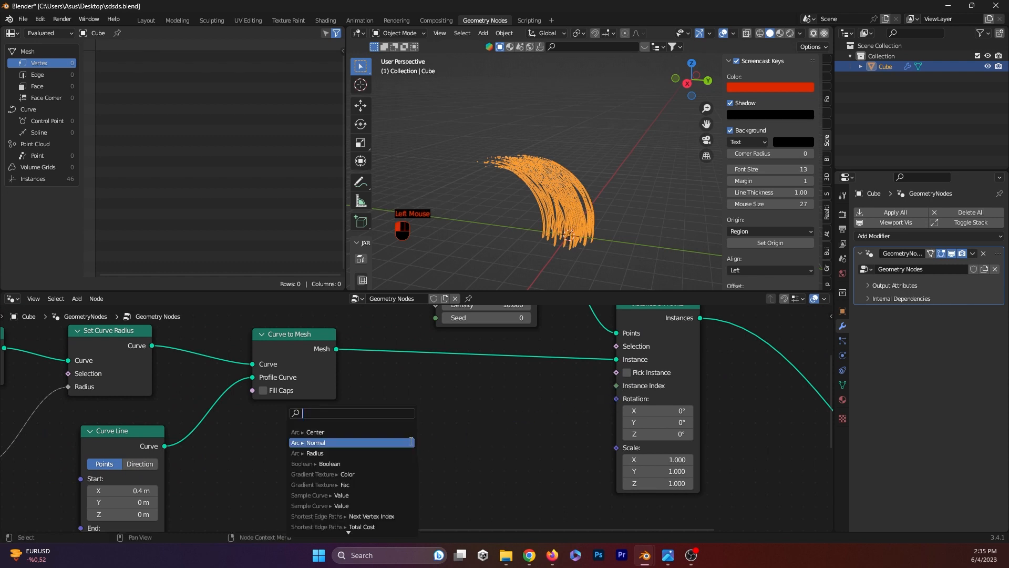
type("random")
key("Return")
left_click(411, 442)
left_click(400, 519)
left_click(399, 519)
left_click_drag(373, 440, 462, 407)
Feed the Random Value node's Max from a new Combine XYZ node.
middle_click_drag(372, 500, 483, 414)
left_click_drag(527, 412, 403, 431)
type("combine")
key("Return")
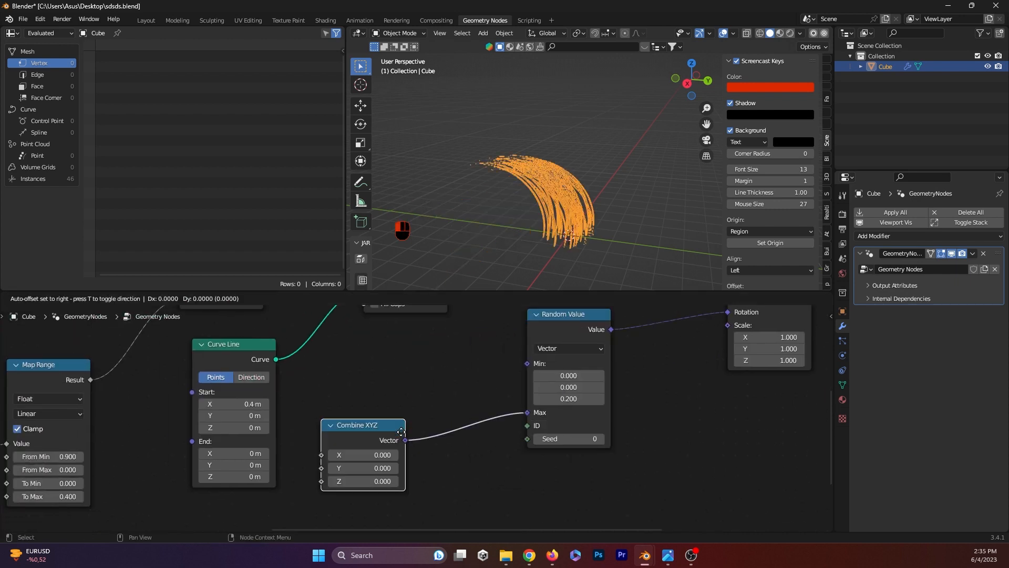
left_click(401, 431)
Set the Combine XYZ node's X to 0.5 and Z to -6.8 to vary the strands' rotation.
left_click_drag(363, 455, 392, 454)
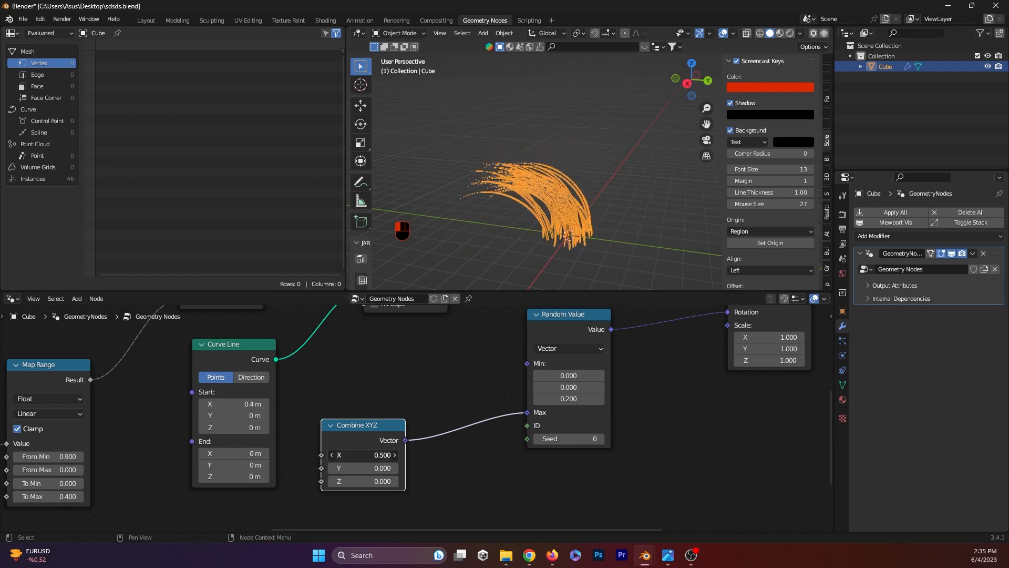
left_click(525, 242)
left_click(564, 203)
middle_click_drag(563, 203, 478, 216)
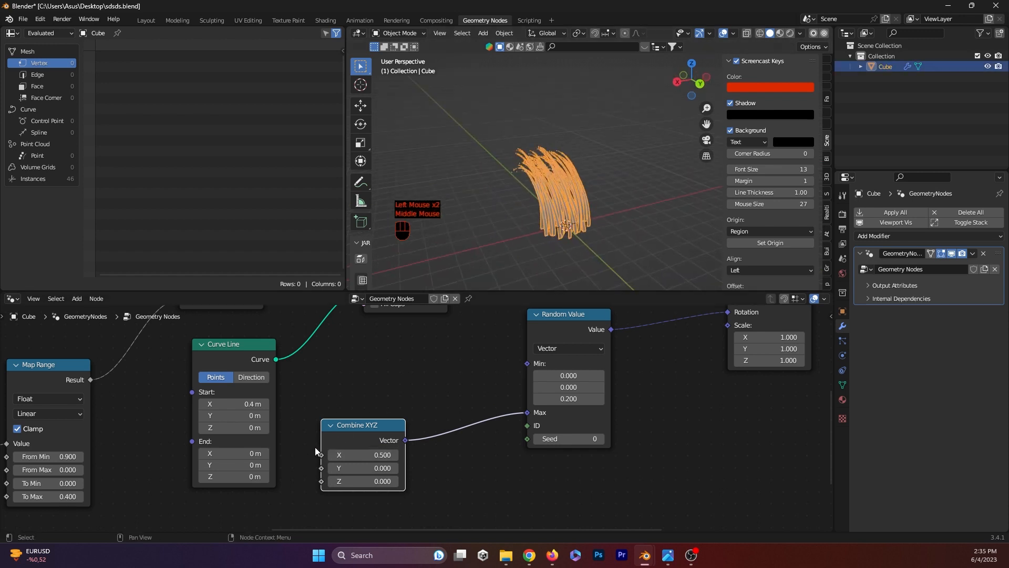
mouse_move(368, 481)
left_mouse_down()
mouse_move(342, 481)
mouse_move(352, 481)
left_mouse_up()
Try different point distribution settings and Mesh Circle radii down to 0.5 m.
middle_click_drag(397, 349, 419, 406)
scroll(368, 352, "up", 1)
middle_click_drag(336, 315, 526, 375)
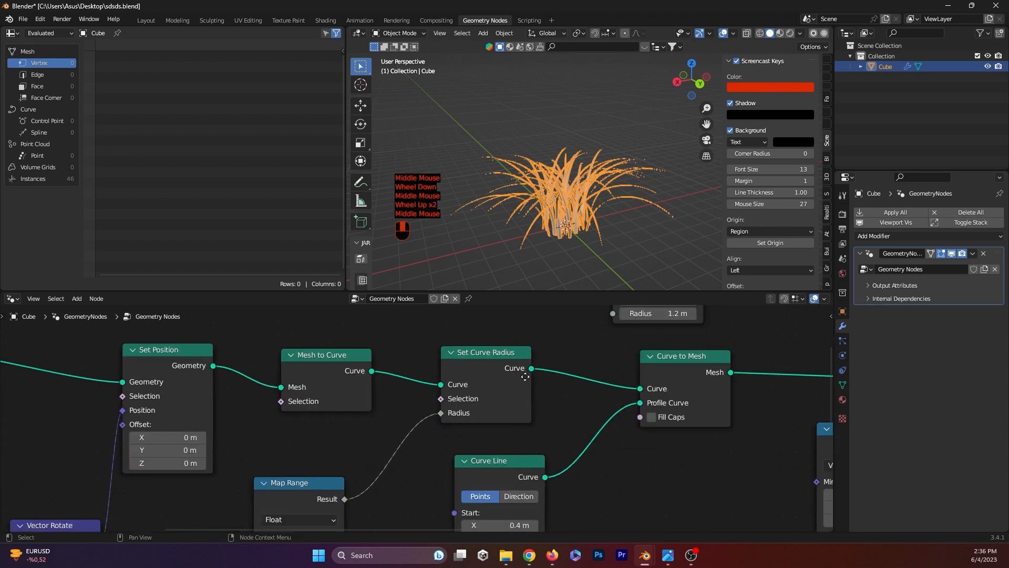
middle_click_drag(714, 381, 323, 466)
left_click_drag(516, 409, 473, 423)
mouse_move(257, 398)
left_mouse_down()
mouse_move(242, 398)
mouse_move(286, 398)
mouse_move(276, 398)
left_mouse_up()
left_click(492, 178)
left_click(560, 244)
middle_click_drag(560, 244, 641, 142)
left_click_drag(250, 398, 232, 398)
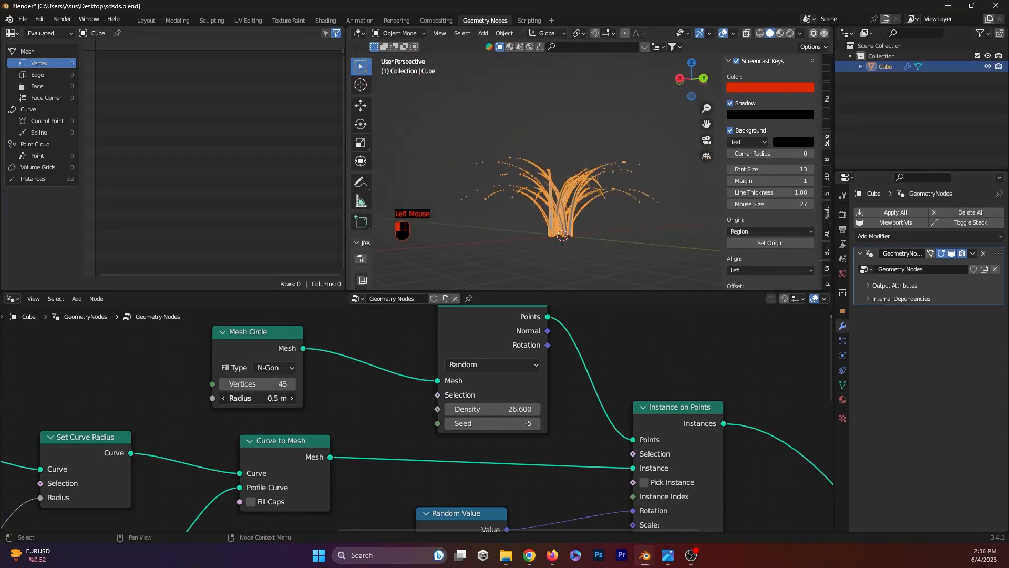
Set the Mesh Circle radius to 1.6 m and the point distribution to density 21.6 and seed 0.
left_click_drag(494, 409, 558, 408)
left_click_drag(494, 409, 449, 409)
middle_click_drag(679, 442, 708, 272)
left_click(710, 354)
left_click(770, 363)
middle_click_drag(374, 380, 446, 528)
mouse_move(359, 380)
left_mouse_down()
mouse_move(376, 380)
mouse_move(359, 384)
left_mouse_up()
left_click_drag(603, 405, 590, 404)
middle_click_drag(470, 411, 464, 351)
left_click_drag(592, 341, 580, 341)
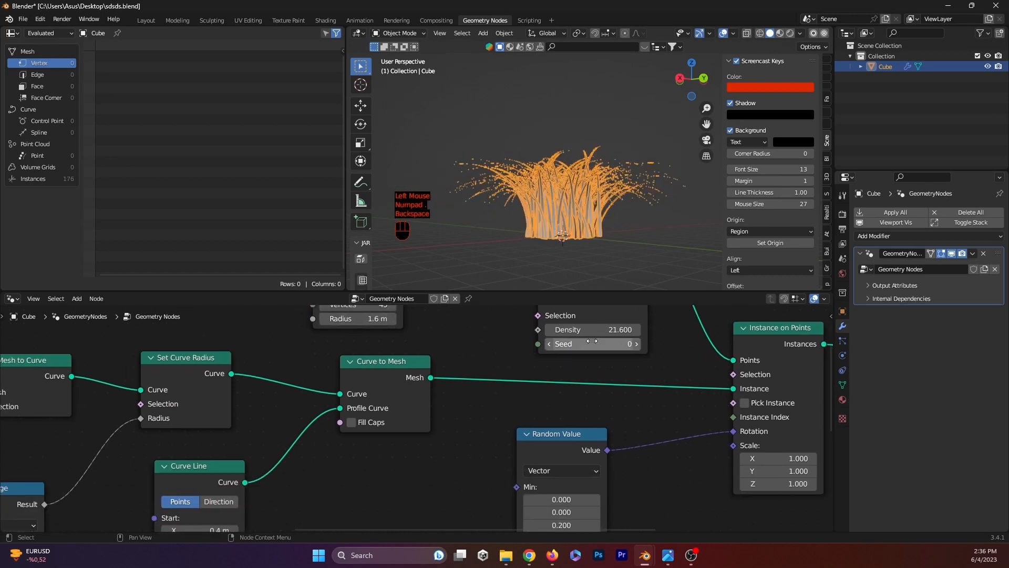
Move the Combine XYZ node closer to Random Value, and place a duplicate of both nodes below them.
scroll(448, 455, "down", 2)
middle_click_drag(449, 455, 392, 383)
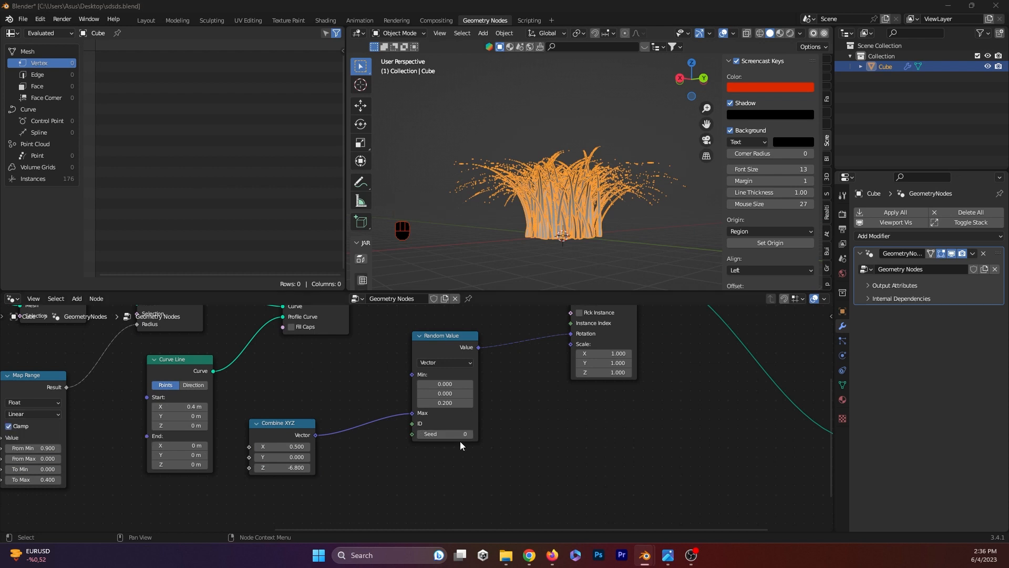
middle_click_drag(459, 441, 260, 412)
scroll(376, 480, "down", 1)
scroll(376, 480, "up", 2)
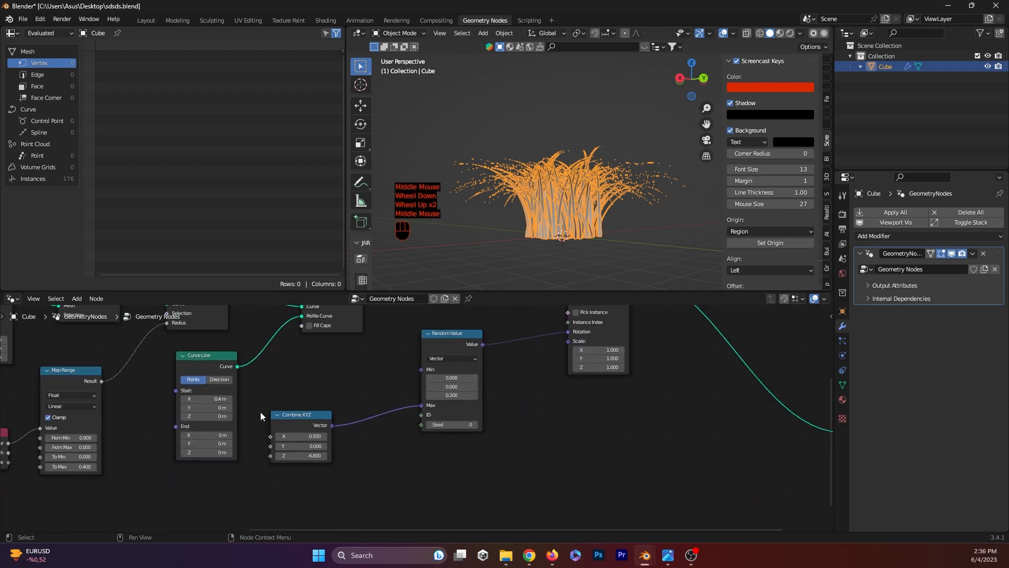
left_click_drag(290, 416, 333, 392)
left_click(511, 480)
left_click_drag(500, 475, 355, 432)
key("shift+d")
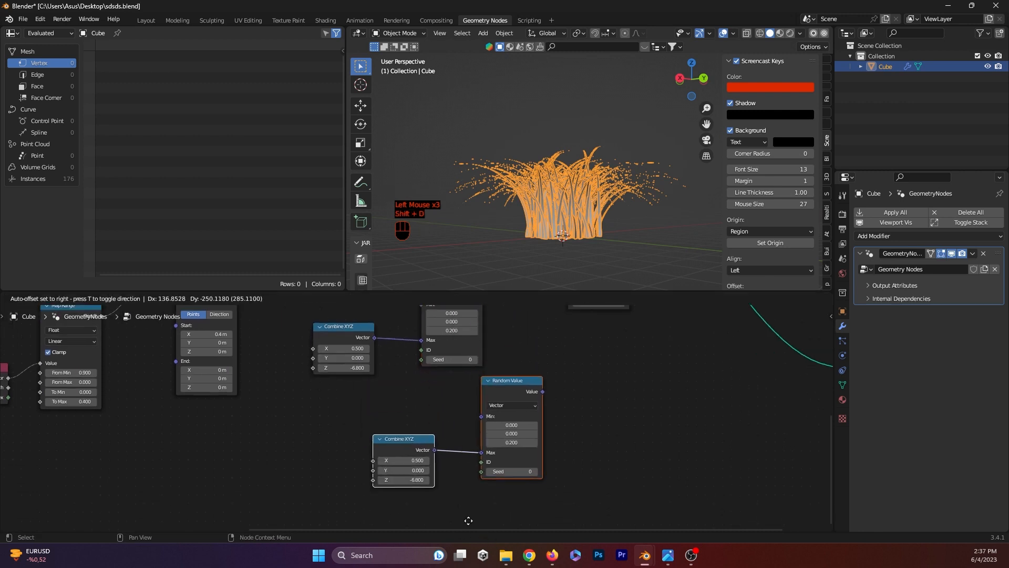
left_click(499, 452)
Link the duplicated Random Value node to the Scale of Instance on Points.
scroll(504, 446, "up", 1)
middle_click_drag(515, 415, 415, 528, "shift")
left_click(502, 347)
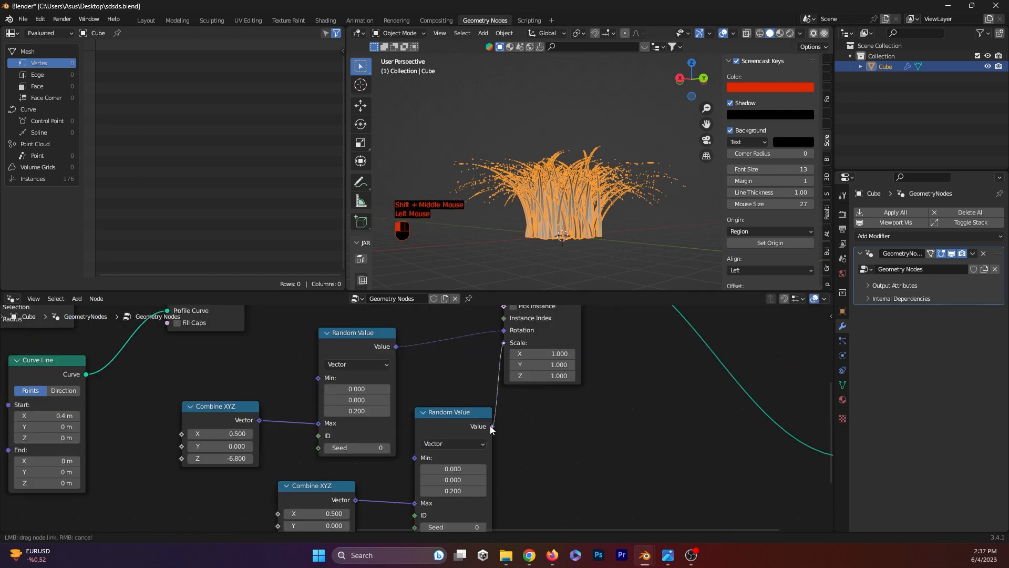
left_click_drag(490, 424, 491, 427)
Set the X and Z of the duplicated Combine XYZ node to 0.
scroll(464, 518, "up", 1, "shift")
middle_click_drag(463, 524, 459, 433, "shift")
scroll(412, 423, "up", 1)
left_click(320, 424)
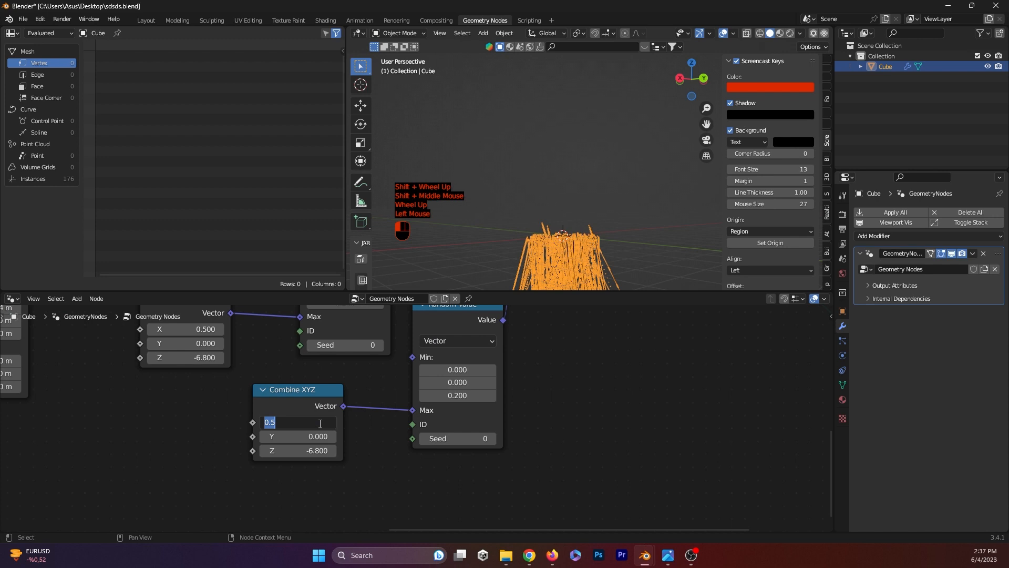
type("0")
left_click(346, 449)
left_click(331, 450)
type("0")
Try X 8.3 on the duplicated Combine XYZ and Min Z -2.1 on its Random Value node.
left_click_drag(310, 422, 336, 422)
scroll(562, 211, "up", 2)
middle_click_drag(562, 210, 589, 221)
left_click(468, 396)
left_click(545, 395)
left_click_drag(465, 395, 447, 395)
middle_click_drag(585, 239, 588, 120)
scroll(588, 278, "up", 2)
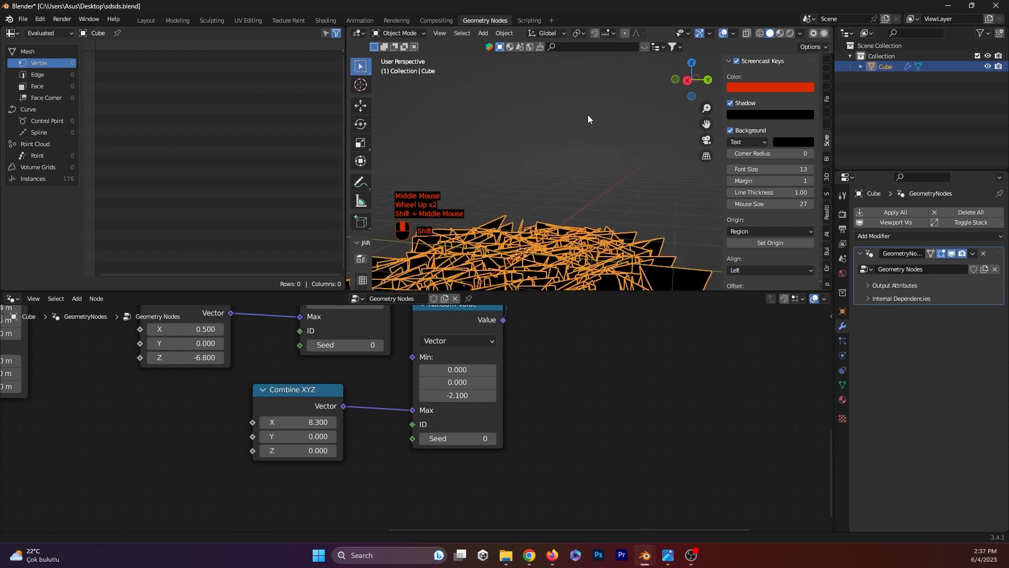
Set the scale Random Value's Min Z to 1 and its Combine XYZ node to X 0.7, Y 0.6, Z 0.6.
double_click(457, 395)
type("1")
key("Return")
left_click_drag(302, 422, 305, 450)
type("1")
key("Return")
scroll(564, 196, "down", 2)
left_click(538, 237)
middle_click_drag(565, 197, 605, 211)
scroll(538, 237, "up", 3)
scroll(605, 213, "down", 3)
mouse_move(297, 436)
left_mouse_down()
mouse_move(278, 436)
mouse_move(289, 437)
mouse_move(271, 450)
mouse_move(291, 450)
mouse_move(326, 423)
mouse_move(298, 423)
left_mouse_up()
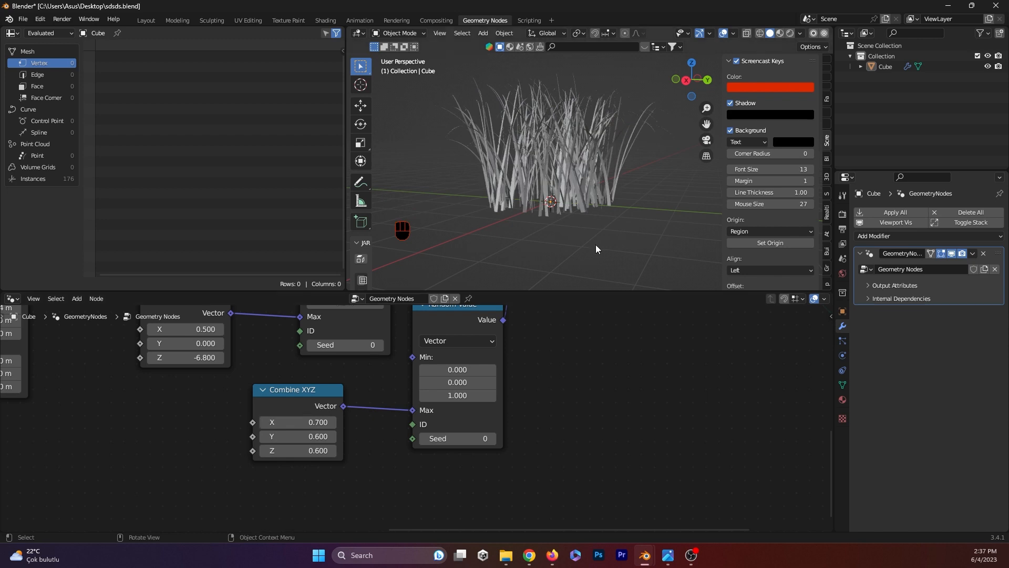
Set the scale Random Value's Min to -0.2, -0.5 and 1.1, vary its seed and check the strands.
left_click_drag(472, 398, 459, 372)
left_click_drag(457, 438, 475, 439)
left_click(581, 203)
middle_click_drag(581, 203, 525, 254)
left_click(484, 252)
scroll(484, 253, "up", 2)
scroll(220, 326, "down", 2)
Set the Mesh Circle to 72 vertices and a 3.3 m radius, and the point density to 33.8.
middle_click_drag(220, 327, 483, 503)
left_click(474, 469)
left_click_drag(483, 386, 493, 387)
mouse_move(482, 395)
left_mouse_down()
mouse_move(499, 394)
mouse_move(476, 394)
mouse_move(486, 395)
left_mouse_up()
left_click_drag(654, 401, 684, 401)
scroll(550, 249, "down", 2)
middle_click_drag(549, 249, 615, 181)
scroll(589, 205, "up", 5)
mouse_move(482, 395)
left_mouse_down()
mouse_move(494, 394)
mouse_move(465, 395)
mouse_move(520, 395)
mouse_move(499, 384)
left_mouse_up()
scroll(562, 184, "down", 2)
Inspect the strands from several angles and save the file.
middle_click_drag(563, 184, 485, 222)
left_click(507, 168)
middle_click_drag(486, 153, 540, 128)
left_click(486, 221)
scroll(484, 239, "down", 2)
middle_click_drag(483, 243, 584, 236)
left_click(598, 242)
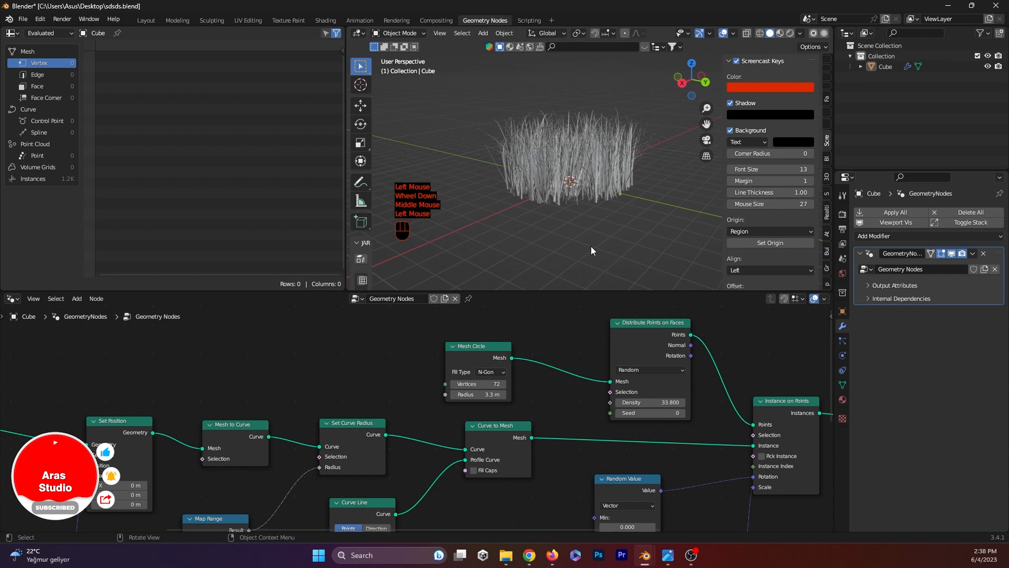
key("ctrl+s")
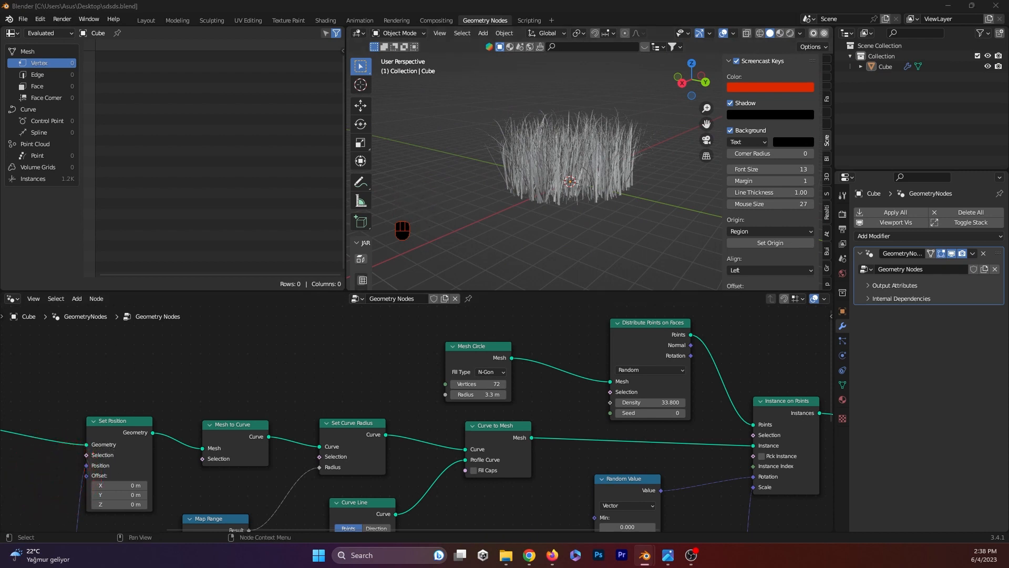
Switch the viewport to rendered shading and examine the strands up close and from several angles.
left_click(791, 33)
left_click(800, 34)
left_click(745, 97)
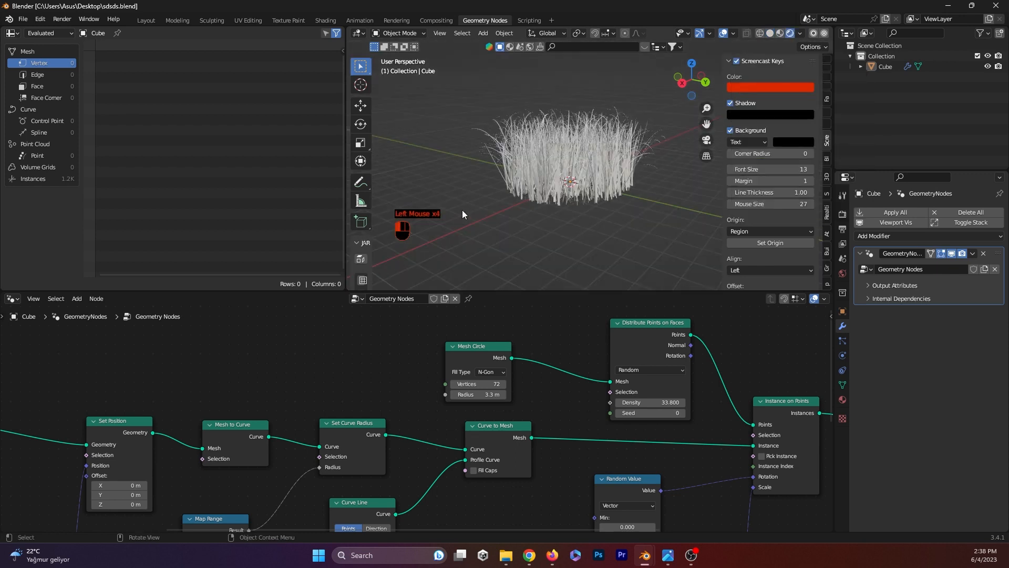
middle_click_drag(464, 213, 541, 205)
left_click(554, 171)
scroll(553, 171, "up", 2)
mouse_move(554, 171)
middle_mouse_down()
mouse_move(479, 175)
mouse_move(563, 184)
middle_mouse_up()
scroll(478, 178, "down", 4)
left_click(443, 190)
scroll(442, 190, "up", 3)
scroll(572, 210, "down", 2)
Cut several links in the node tree one at a time, undoing each cut.
middle_click_drag(691, 418, 632, 396)
left_click(446, 379)
scroll(509, 401, "down", 2)
middle_click_drag(512, 404, 586, 470)
scroll(464, 456, "up", 3)
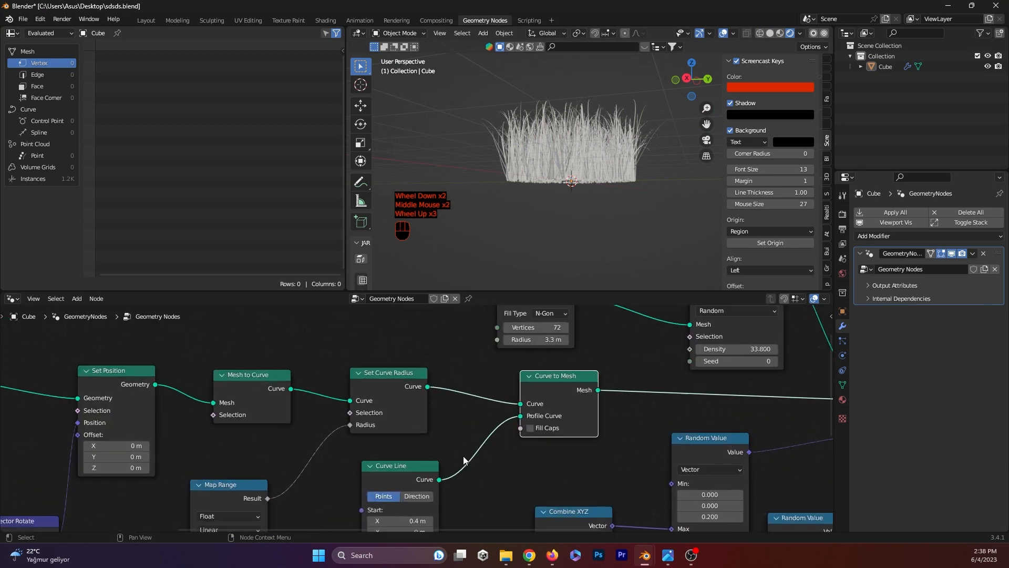
scroll(464, 460, "down", 1)
middle_click_drag(625, 420, 547, 420)
right_click_drag(550, 377, 524, 425, "ctrl")
key("ctrl+z")
right_click_drag(395, 427, 422, 471, "ctrl")
key("ctrl+z")
right_click_drag(395, 426, 413, 452, "ctrl")
key("ctrl+z")
middle_click_drag(412, 451, 433, 470)
mouse_move(401, 430)
middle_mouse_down()
mouse_move(440, 459)
mouse_move(445, 451)
middle_mouse_up()
middle_click_drag(585, 385, 507, 372, "shift")
right_click_drag(505, 331, 494, 380, "ctrl")
key("ctrl+z")
right_click_drag(687, 337, 652, 402, "ctrl")
key("ctrl+z")
Insert a Set Material node between Curve to Mesh and Instance on Points.
scroll(618, 390, "down", 2)
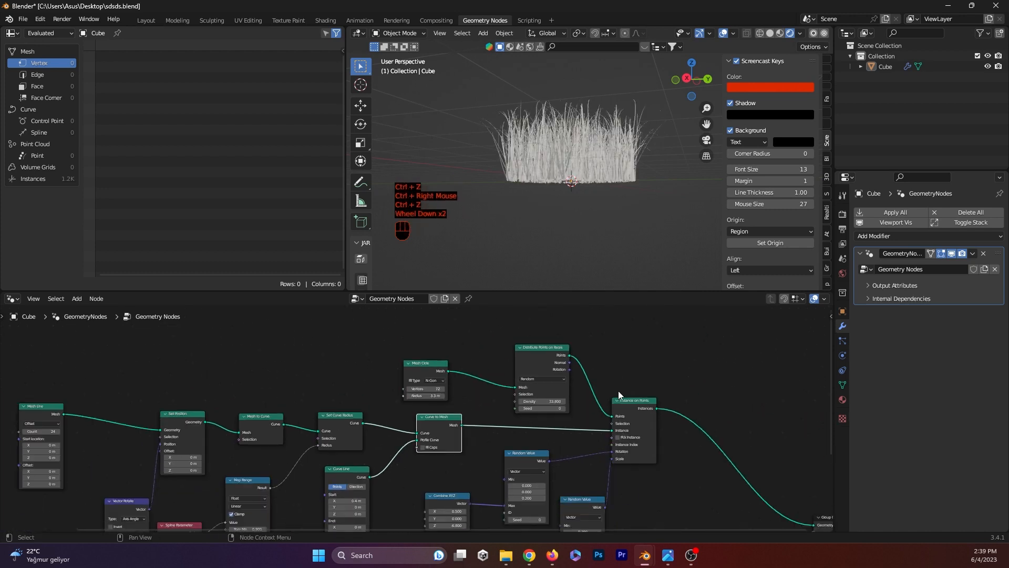
middle_click_drag(618, 390, 728, 311, "shift")
scroll(728, 312, "up", 2)
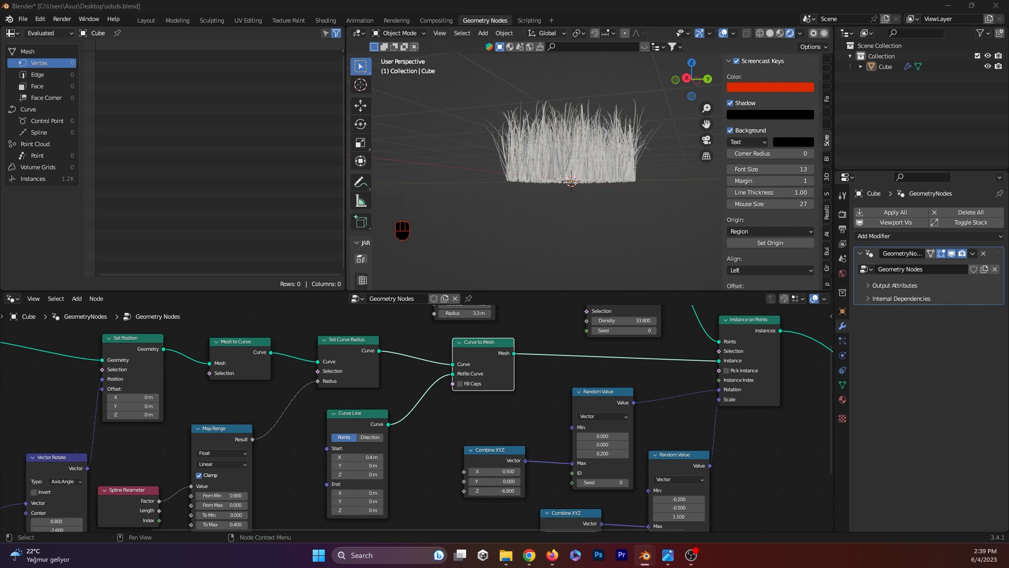
left_click(606, 353)
key("shift+a")
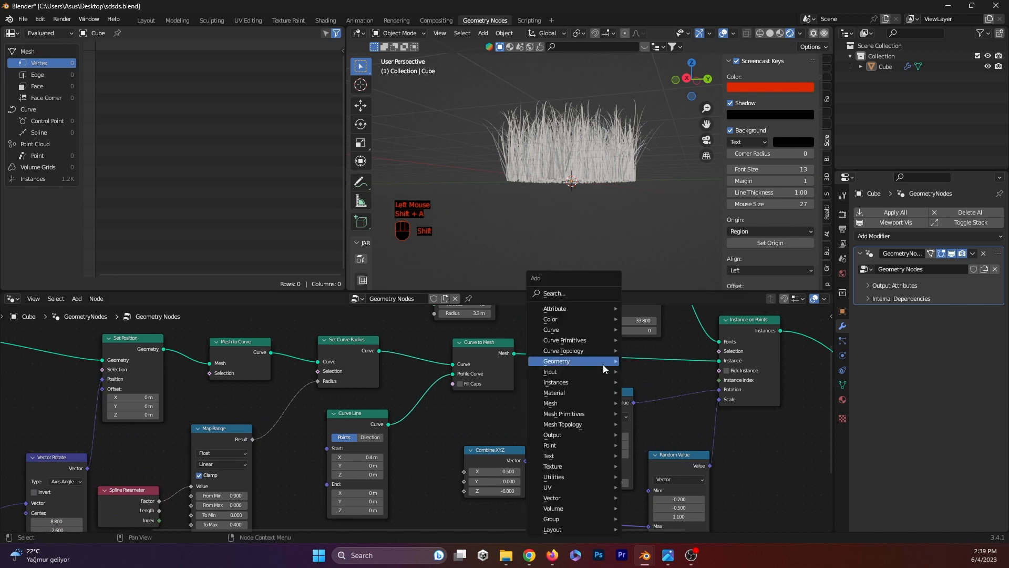
type("set")
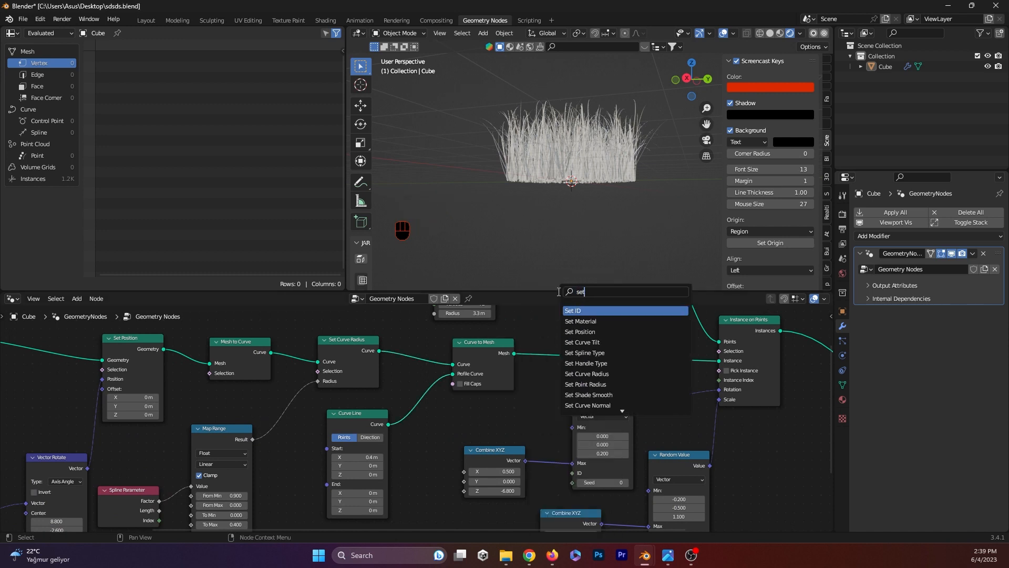
left_click(586, 322)
left_click(601, 367)
Give the strand object a new material named glassy and assign it in the Set Material node.
left_click(580, 149)
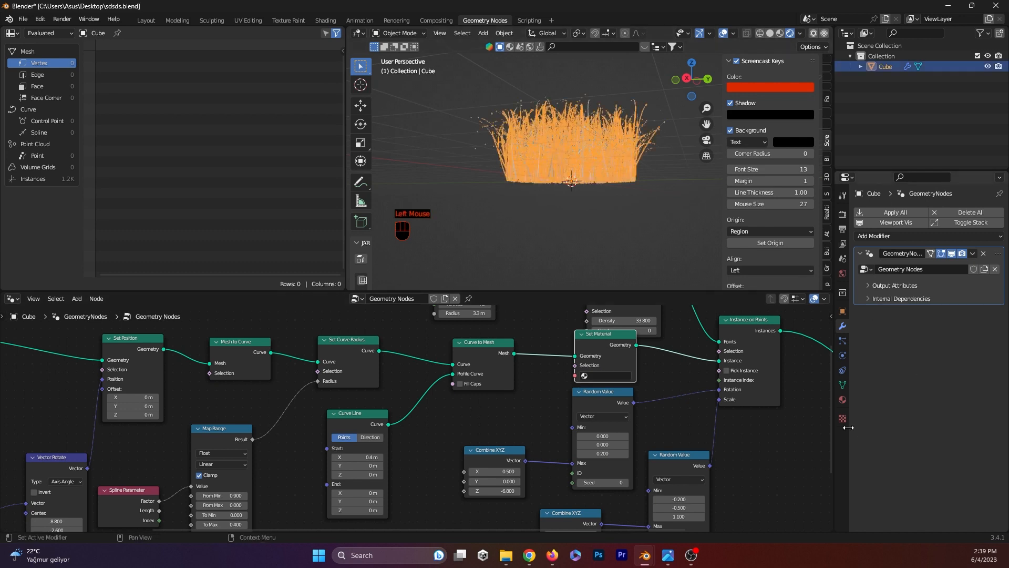
left_click(842, 399)
left_click(968, 257)
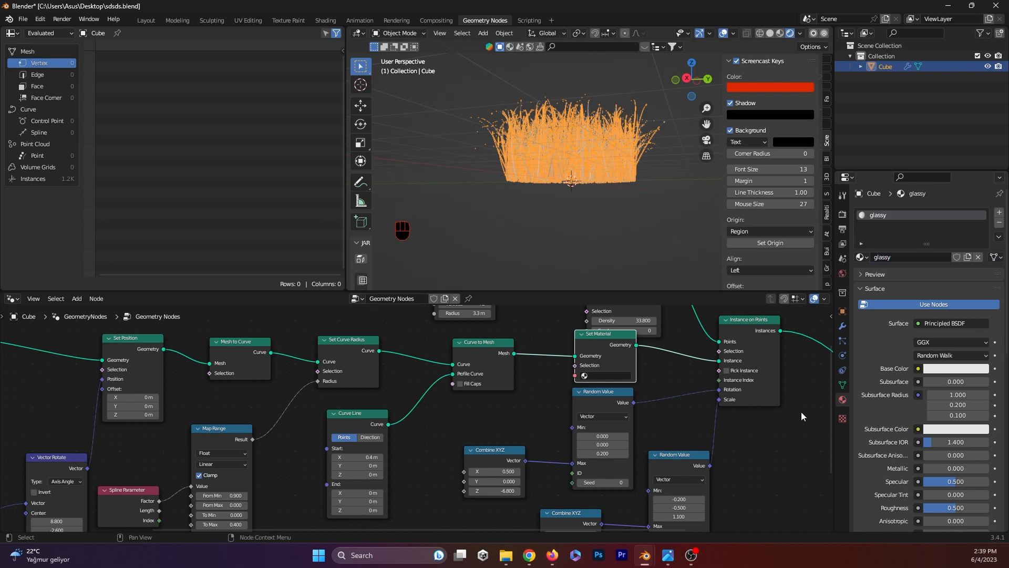
left_click(605, 375)
left_click(604, 396)
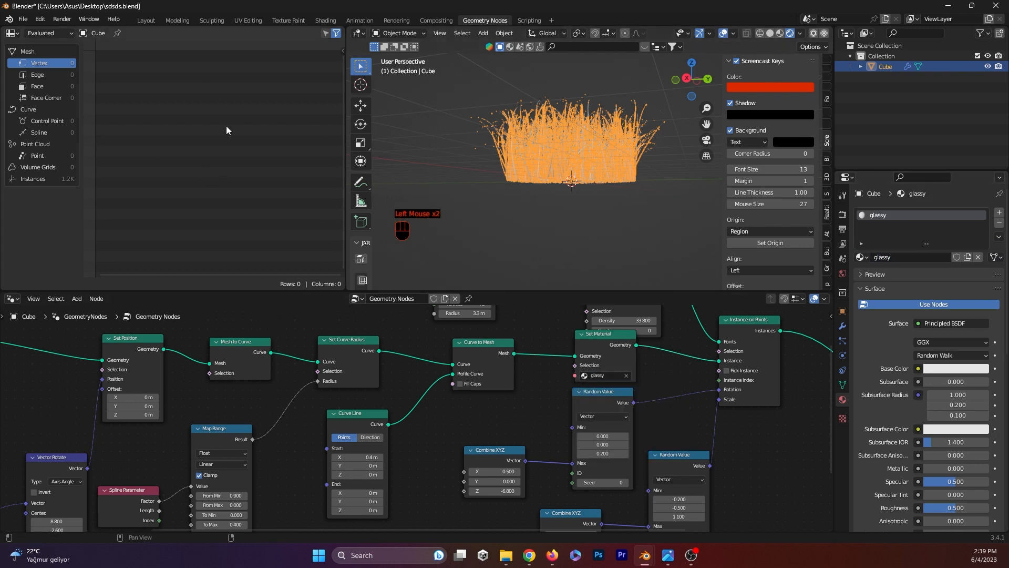
Change the node editor to the Shader Editor to show the glassy material's nodes.
left_click(12, 298)
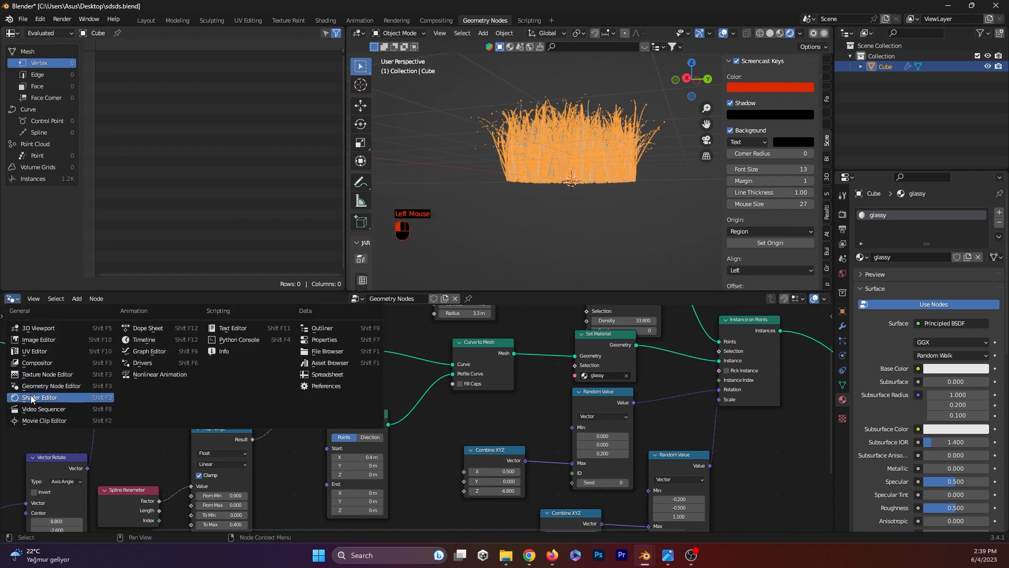
left_click(42, 399)
left_click(608, 372)
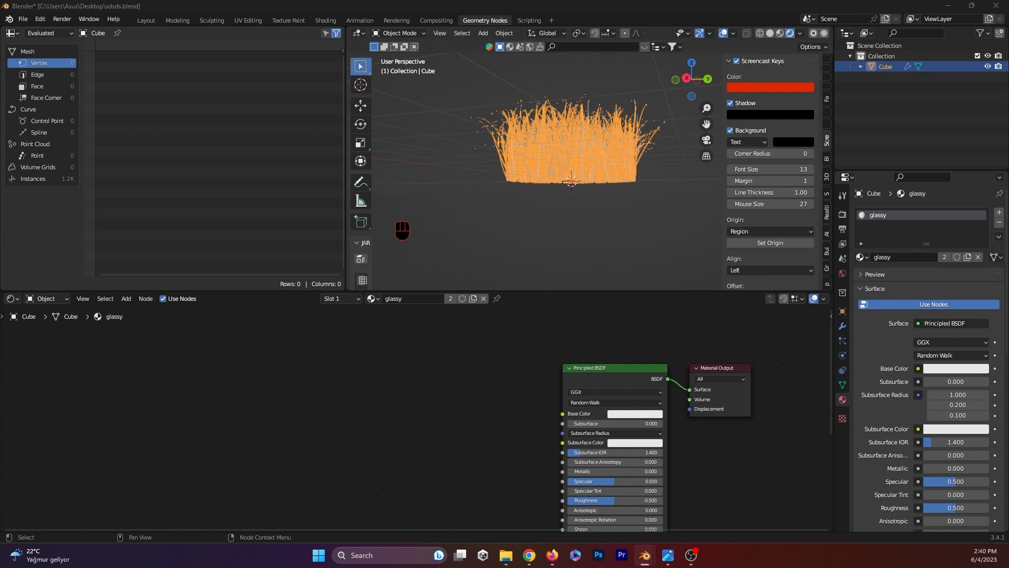
Add a ColorRamp node to the glassy material and preview its Color through the Material Output.
left_click(535, 366)
left_click(507, 222)
middle_click_drag(517, 192, 539, 218)
scroll(538, 195, "up", 5)
left_click(499, 398)
key("shift+a")
left_click(451, 391)
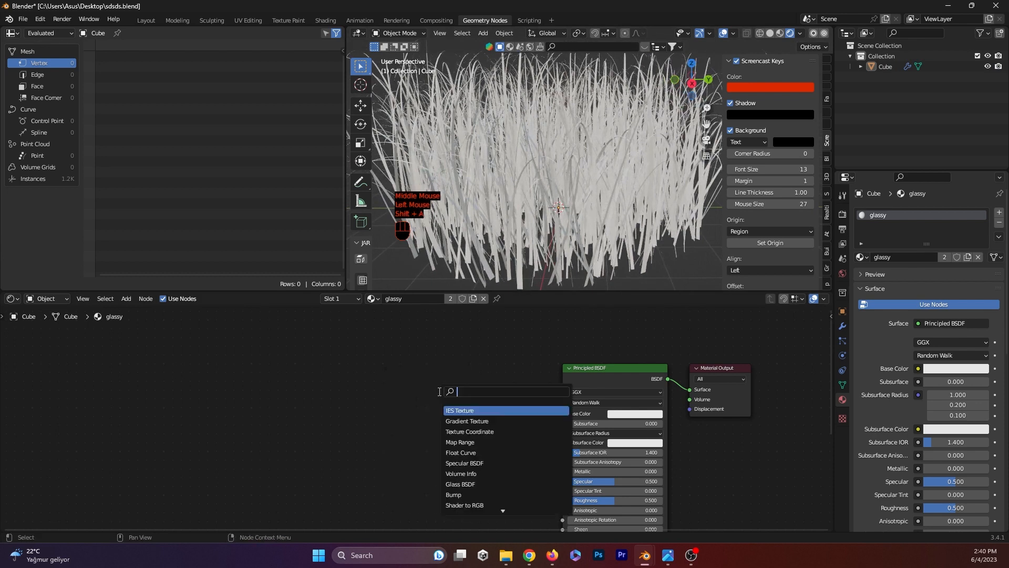
type("color ramp")
key("Return")
left_click(345, 375)
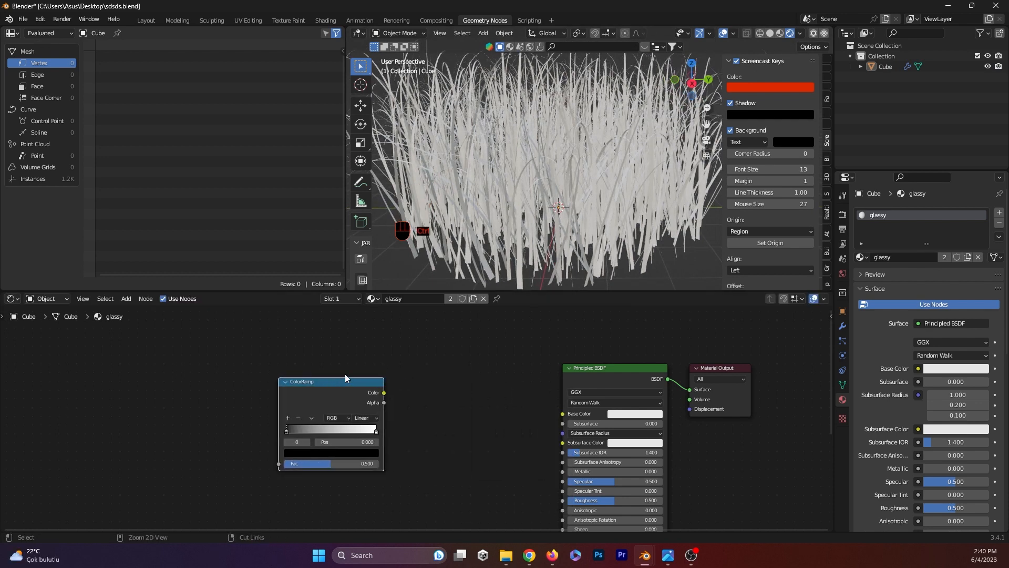
left_click(345, 384, "ctrl+shift")
scroll(413, 416, "up", 2)
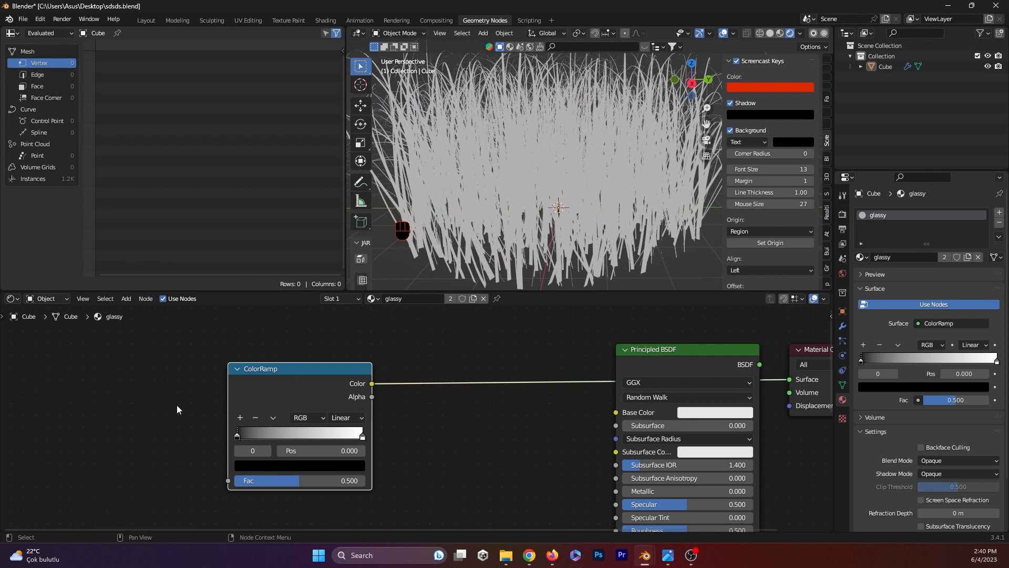
Add a Separate XYZ node in front of the ColorRamp.
middle_click_drag(179, 410, 313, 403)
left_click(199, 427)
key("shift+a")
left_click(195, 421)
type("sap")
key("BackSpace")
key("BackSpace")
type("e")
key("Return")
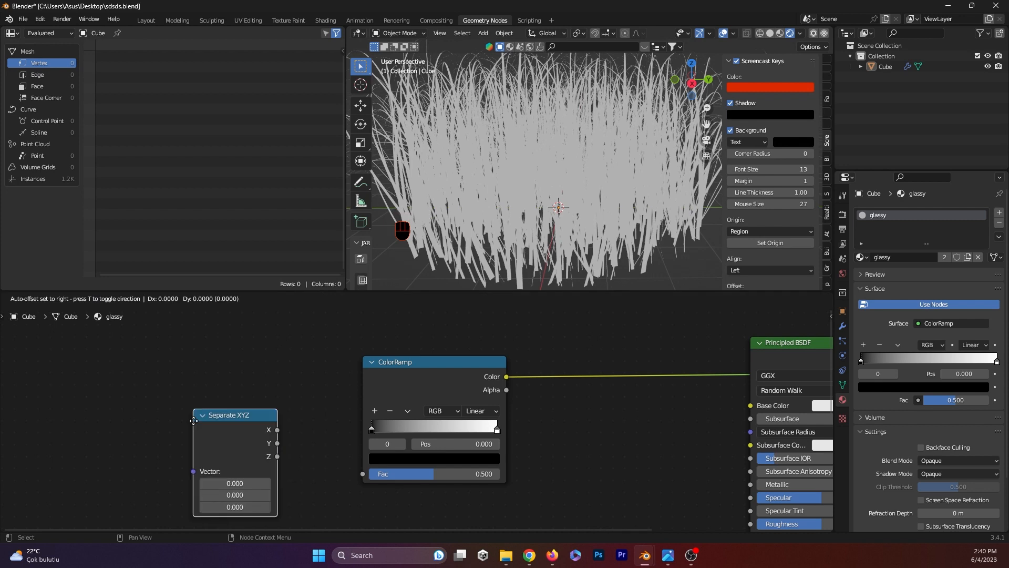
left_click(204, 414)
Add the texture mapping setup to Separate XYZ, delete its Image Texture node and link Mapping's Vector straight to Separate XYZ.
key("ctrl+t")
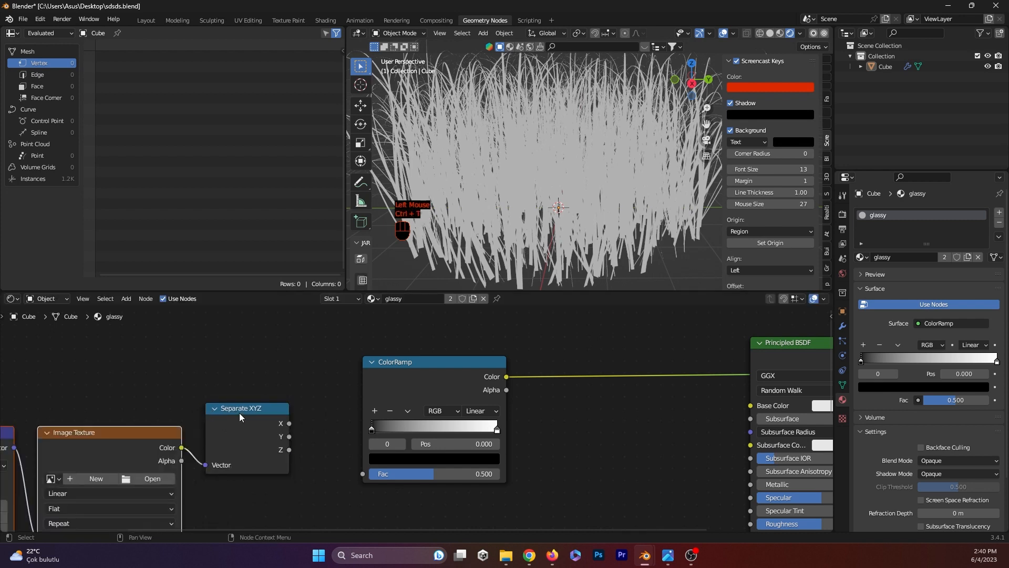
scroll(168, 426, "down", 1)
middle_click_drag(187, 415, 235, 390)
left_click(235, 390)
key("x")
left_click_drag(158, 405, 309, 418)
Arrange the mapping nodes closer together and link Separate XYZ's X output to the ColorRamp's Fac.
scroll(310, 419, "down", 1)
left_click_drag(76, 383, 198, 428)
left_click_drag(203, 427, 282, 423)
scroll(309, 416, "up", 4)
left_click_drag(344, 364, 445, 431)
Move the ColorRamp's black stop to about 0.359 and its white stop to about 0.664.
left_click_drag(459, 371, 520, 372)
left_click_drag(628, 372, 565, 375)
scroll(565, 376, "down", 1)
scroll(494, 410, "up", 3)
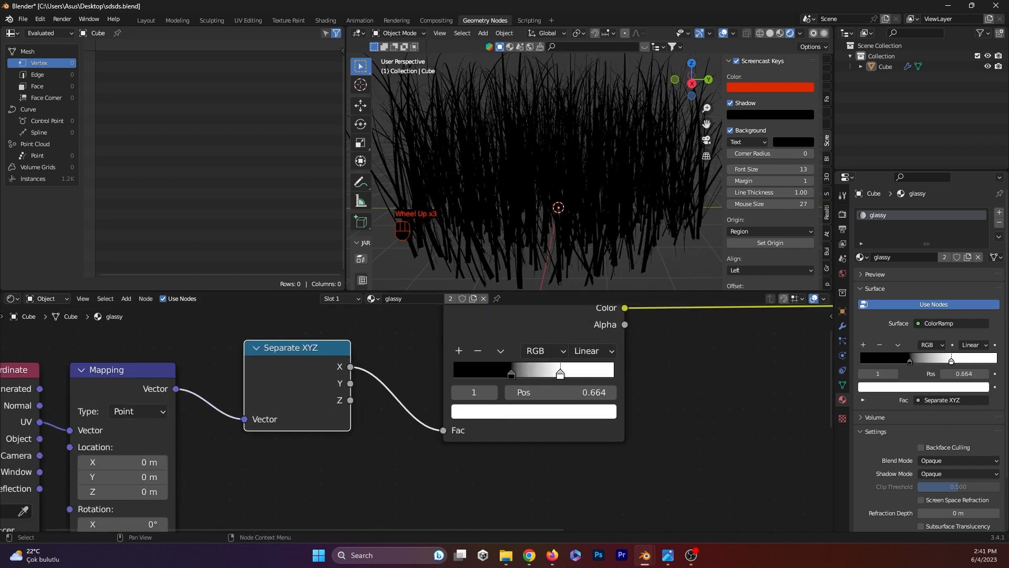
Feed the Mapping node's Vector from the Texture Coordinate's Generated output.
scroll(8, 409, "down", 3)
middle_click_drag(31, 439, 255, 429)
scroll(160, 406, "up", 3)
left_click_drag(225, 334, 253, 375)
Color the ColorRamp's black stop dark green with hue 0.275, saturation 0.921 and value 0.100.
middle_click_drag(573, 310, 569, 290)
middle_click_drag(647, 329, 470, 474)
scroll(609, 446, "up", 2)
left_click(527, 438)
left_click(516, 484)
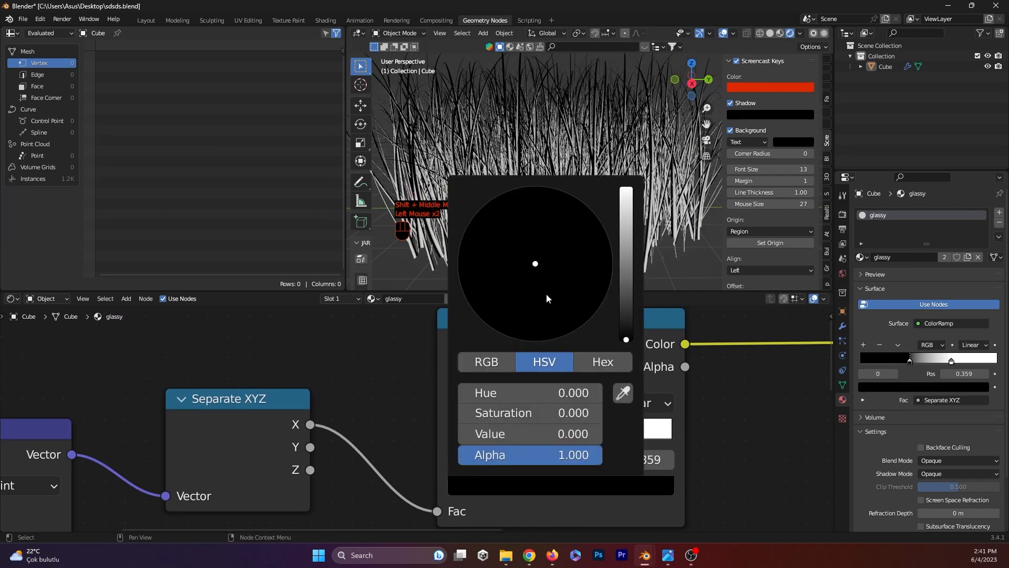
scroll(506, 274, "up", 5, "ctrl")
left_click_drag(506, 273, 477, 264)
scroll(484, 273, "up", 1, "ctrl")
scroll(484, 273, "down", 4, "ctrl")
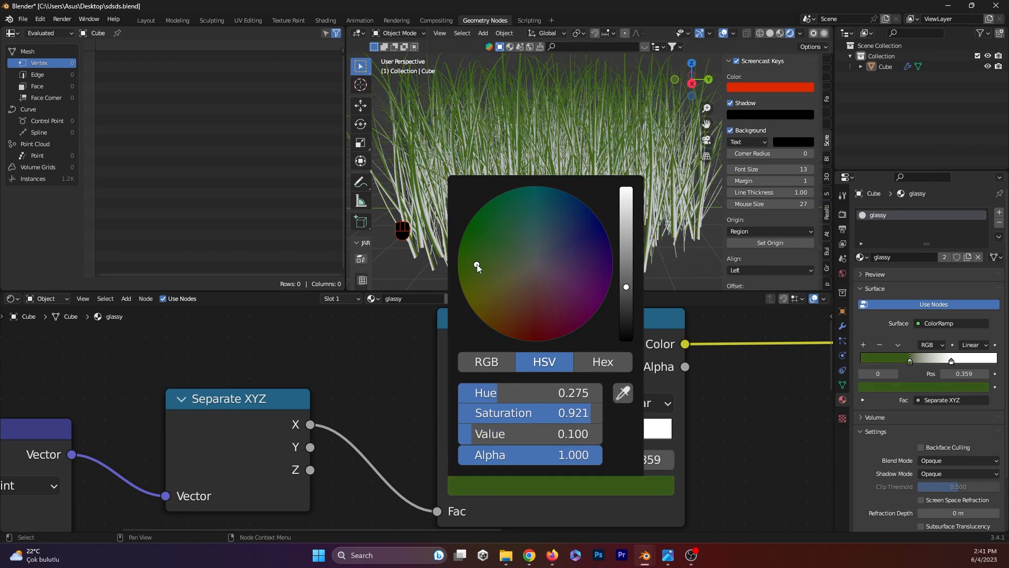
Move the white stop to about 0.386 and copy the green stop's hex color 385916.
left_click_drag(598, 434, 532, 443)
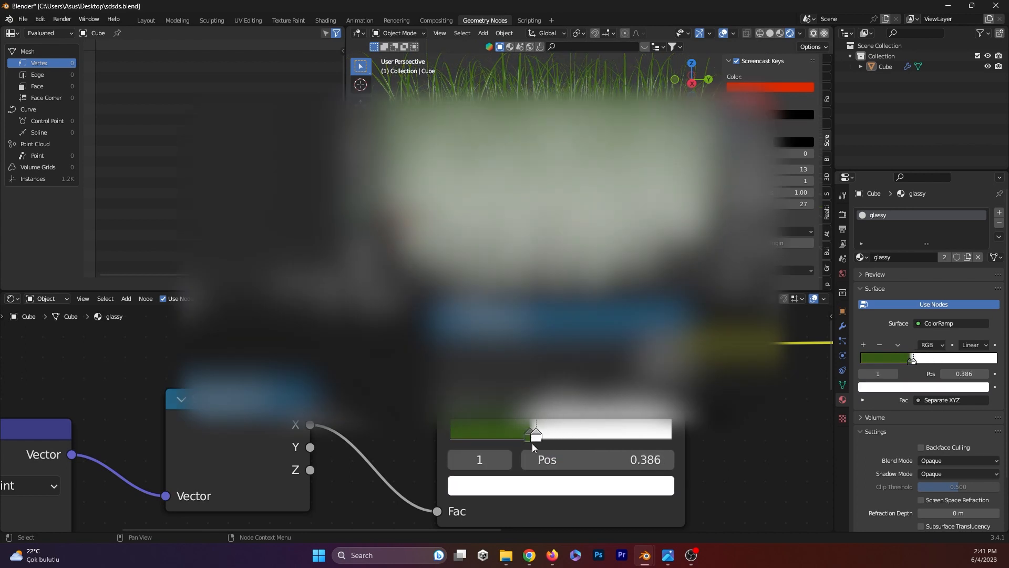
left_click(527, 435)
left_click(529, 484)
left_click(603, 362)
left_click(553, 400)
key("ctrl+c")
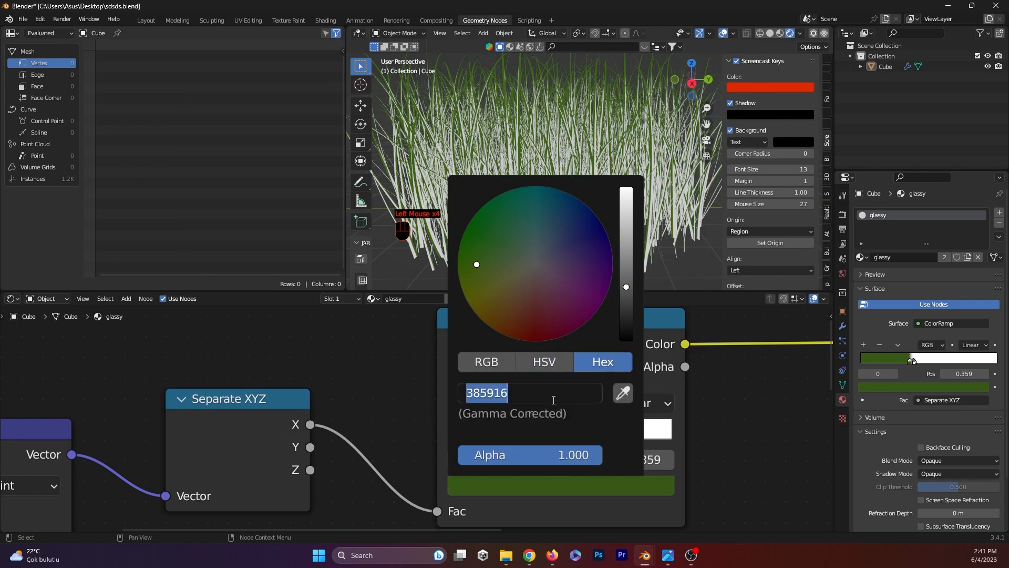
key("Return")
Set the white stop's hex color to 385916.
left_click(536, 435)
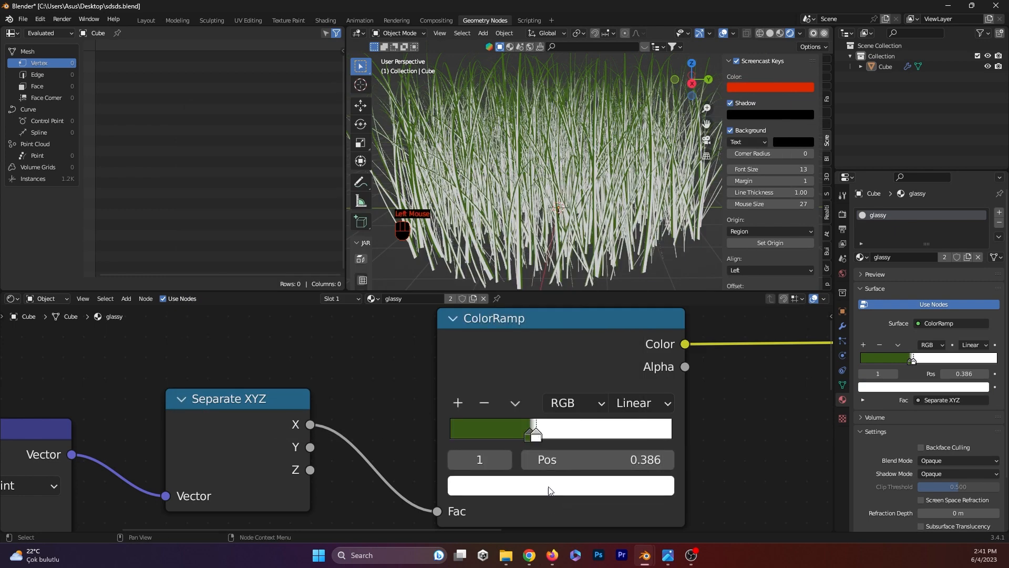
left_click(549, 490)
left_click(585, 391)
type("385916")
key("Return")
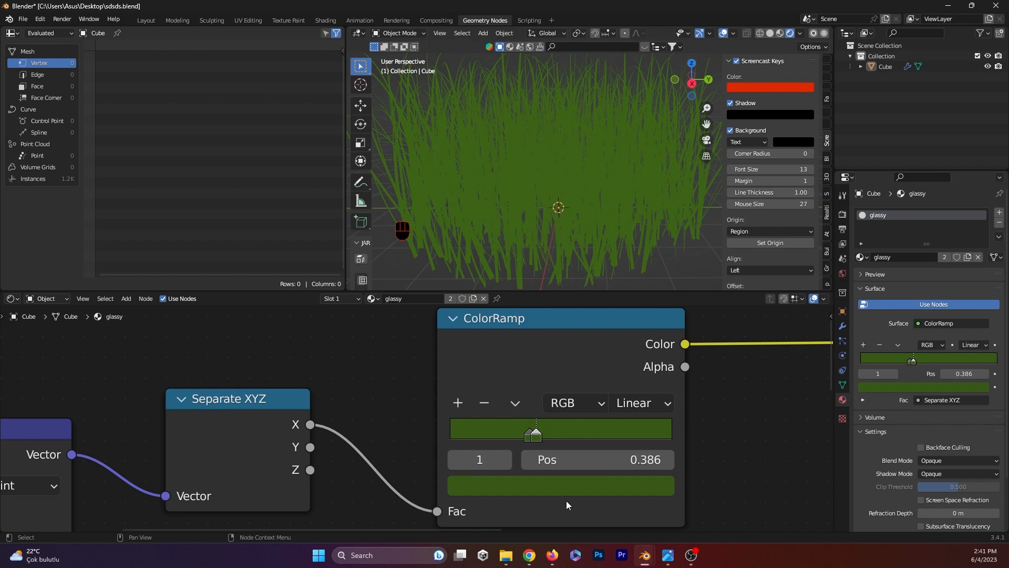
Reapply the copied green to the second stop and brighten it to a lighter green.
left_click(534, 485)
left_click(548, 272)
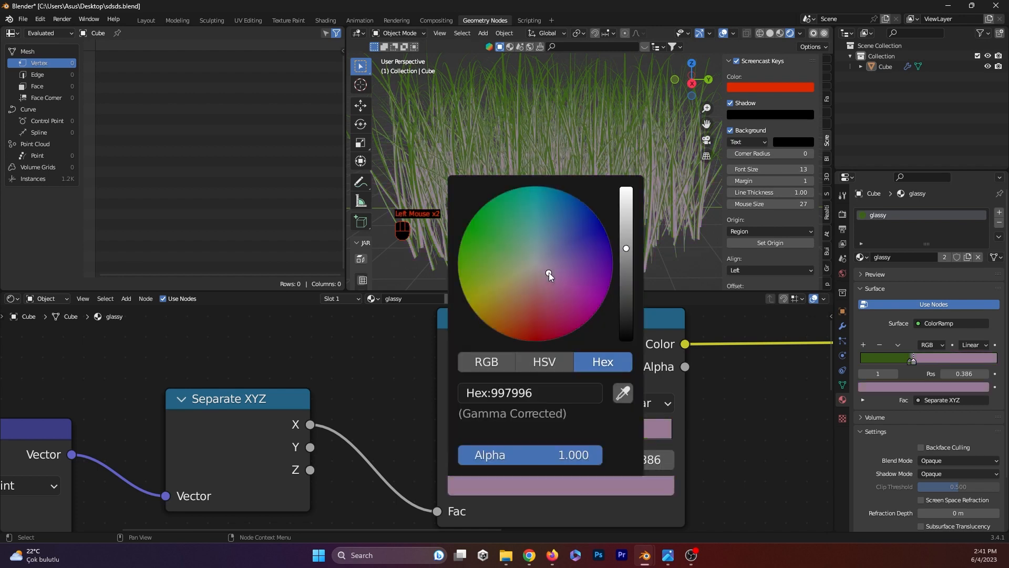
left_click(561, 486)
left_click(549, 395)
key("ctrl+v")
key("Return")
scroll(540, 279, "up", 5)
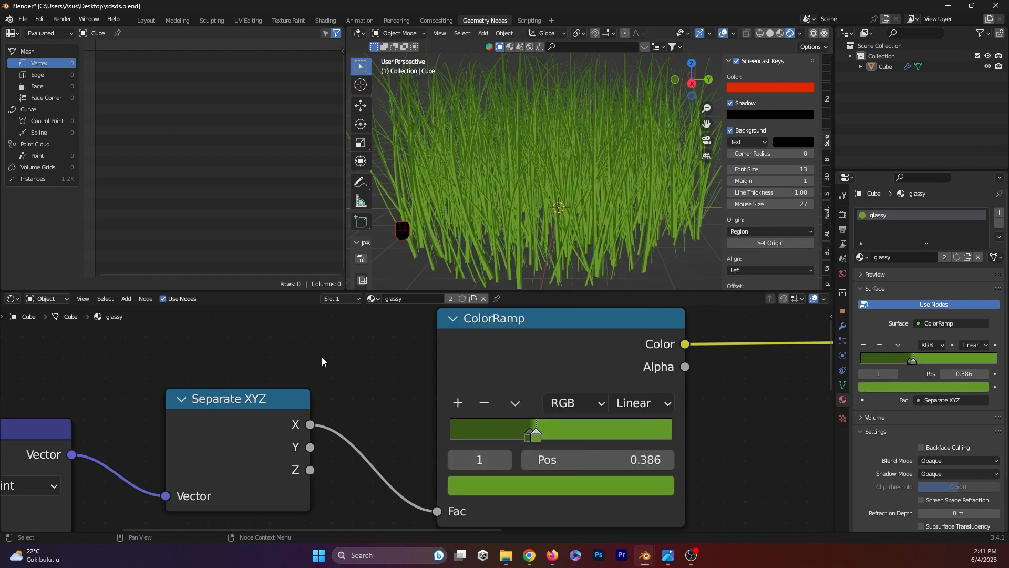
Add a third stop between the two greens and move the last stop to about 0.450.
left_click(527, 437)
left_click(458, 404)
left_click_drag(535, 437, 542, 440)
scroll(632, 202, "up", 2)
middle_click_drag(632, 201, 601, 216)
left_click(528, 433)
left_click_drag(525, 444, 553, 441)
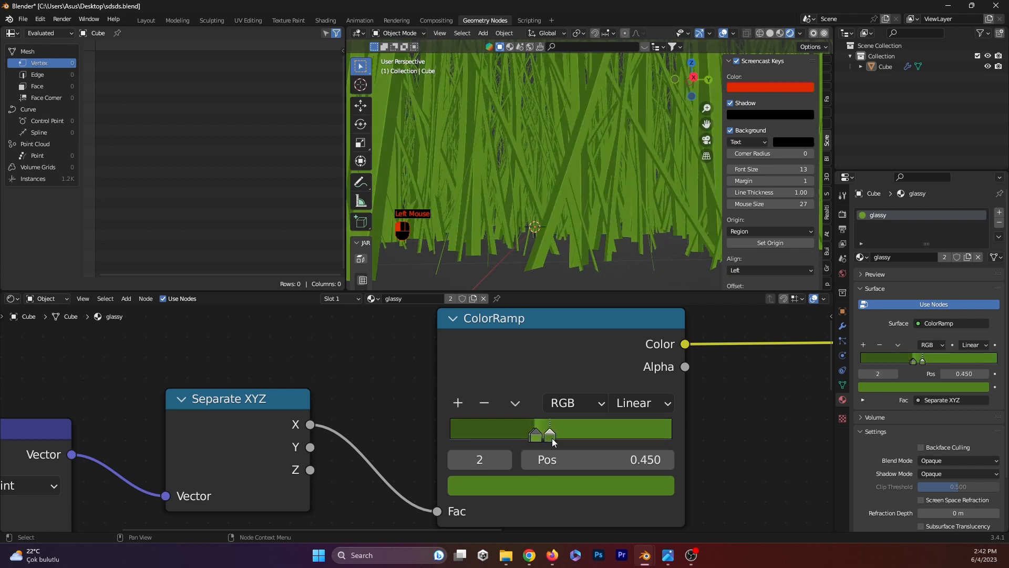
Position the ColorRamp's middle stop at about 0.409 and check the gradient on the grass blades.
left_click(533, 435)
left_click(549, 435)
left_click(545, 437)
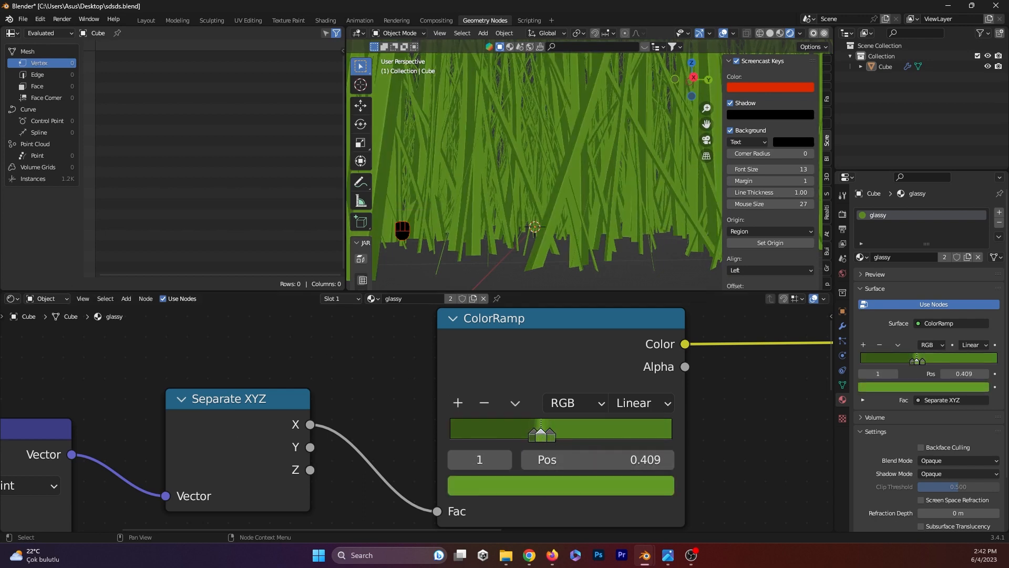
mouse_move(597, 460)
left_mouse_down()
mouse_move(567, 460)
mouse_move(598, 459)
left_mouse_up()
scroll(501, 149, "down", 6)
middle_click_drag(501, 149, 486, 195)
left_click(444, 269)
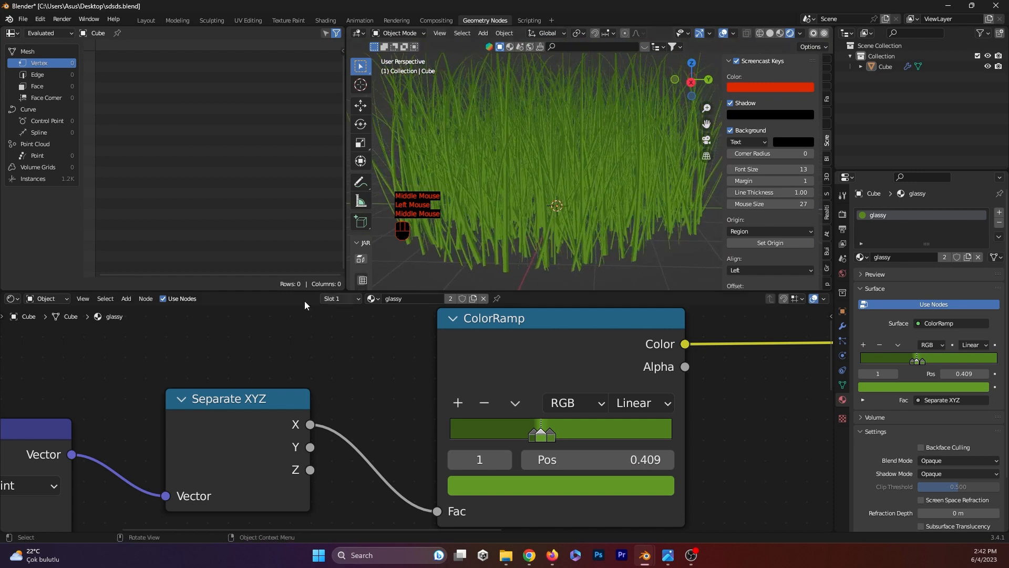
Duplicate the ColorRamp, place the copy below the original and link Separate XYZ's Y output to its Fac.
scroll(34, 408, "down", 2)
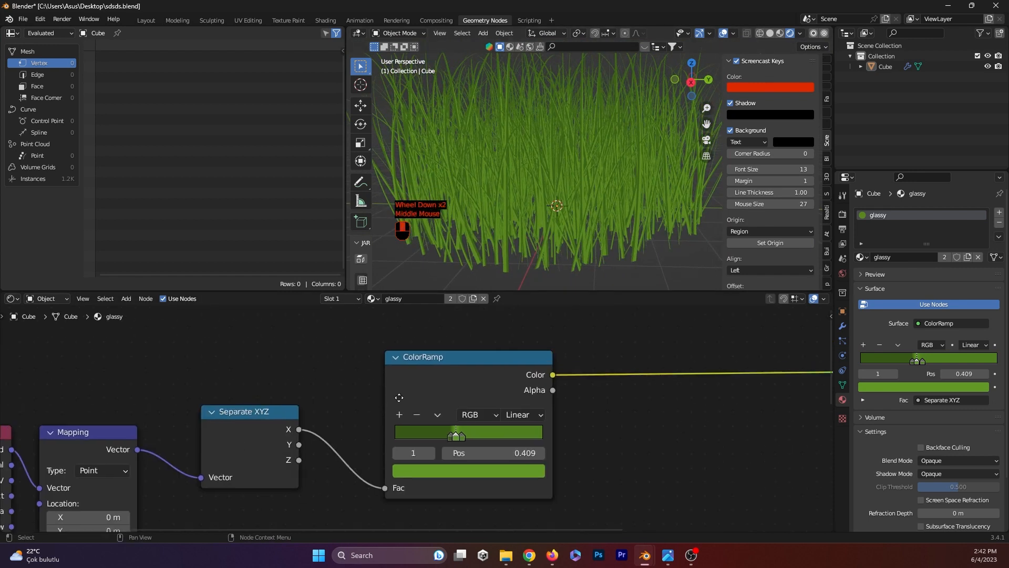
middle_click_drag(210, 431, 174, 437)
scroll(352, 433, "up", 4)
scroll(352, 433, "down", 1)
left_click(340, 461)
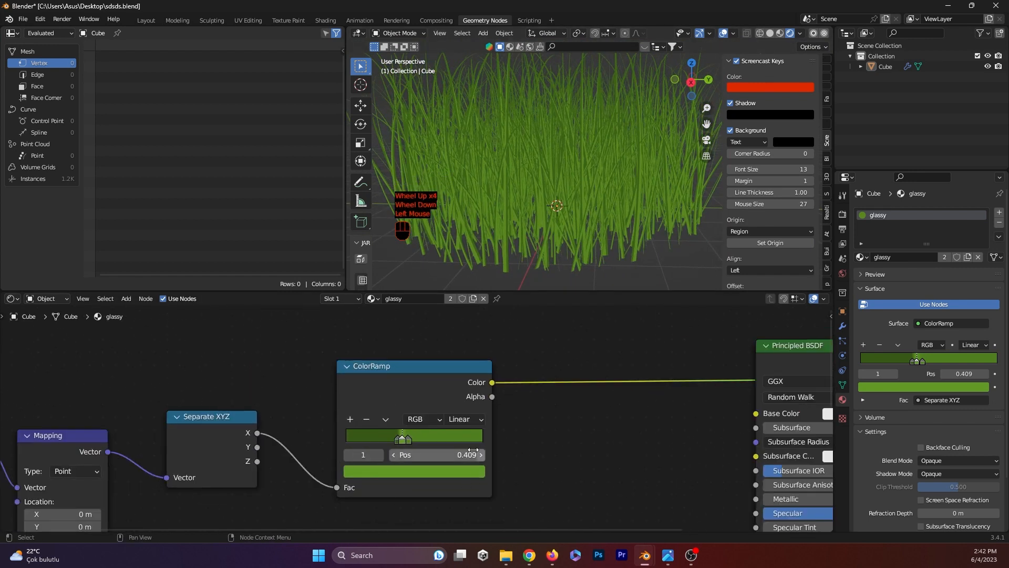
middle_click_drag(340, 461, 405, 398)
scroll(405, 398, "down", 2)
left_click(478, 329)
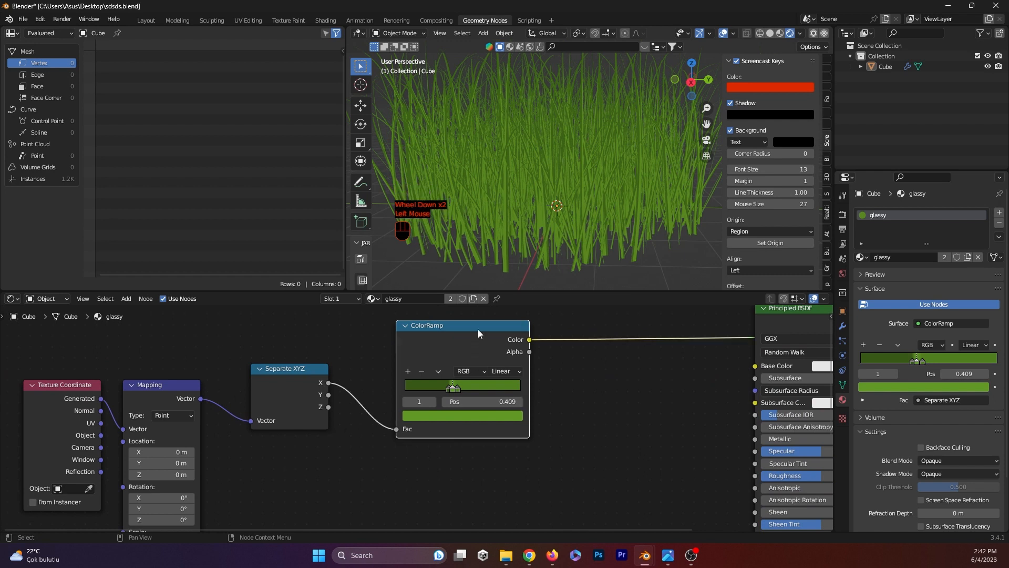
key("shift+d")
left_click(363, 456)
middle_click_drag(314, 449, 378, 384)
left_click_drag(394, 331, 426, 396)
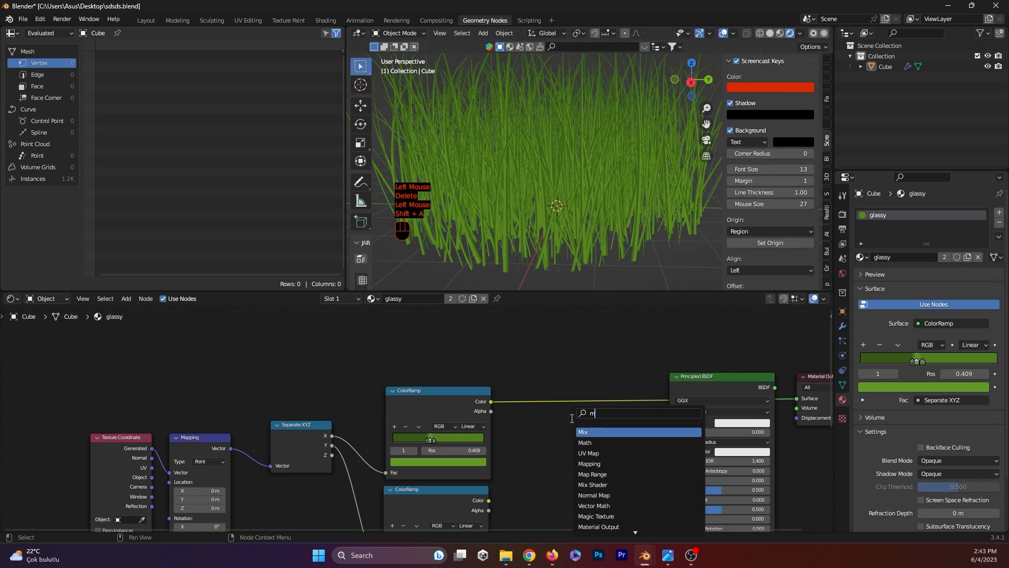
Add a Mix node to the right of the ColorRamps and set its data type to Color.
type("mix")
key("Return")
left_click(567, 436)
left_click(588, 439)
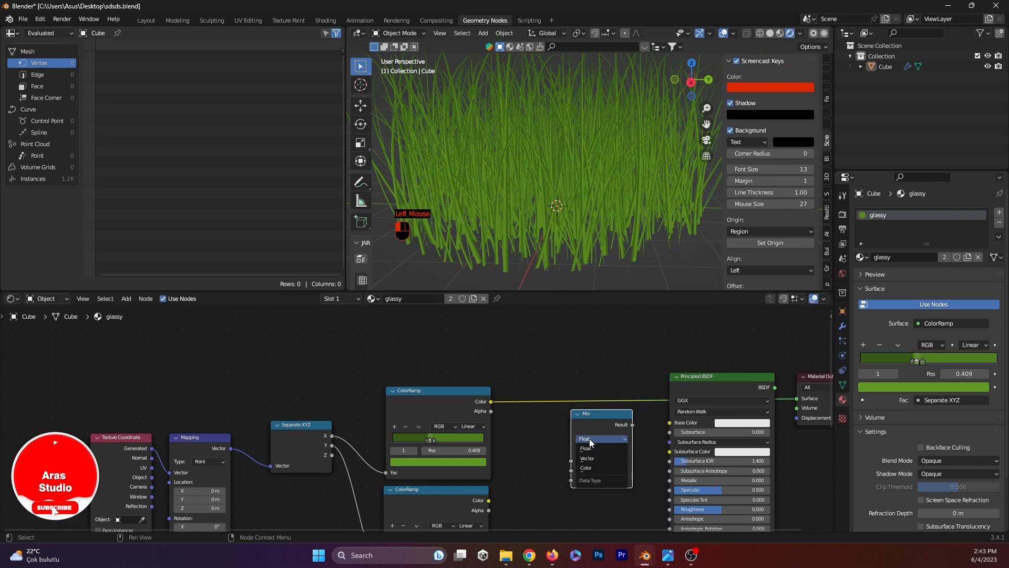
left_click(597, 468)
Move the Mix node closer to the ramps and link its Result to a new RGB Curves node's Fac.
left_click_drag(604, 417, 633, 425)
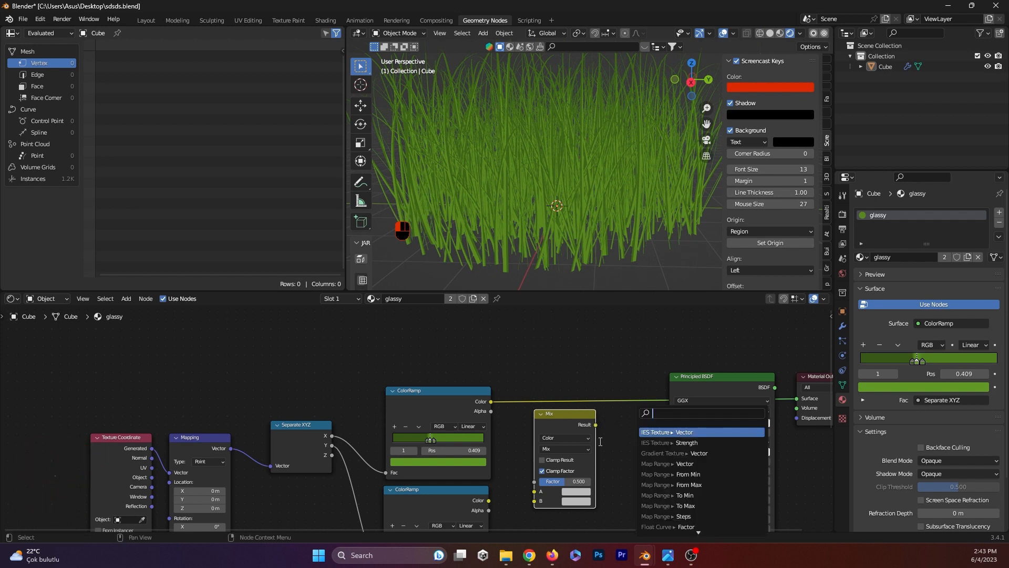
type("RGB")
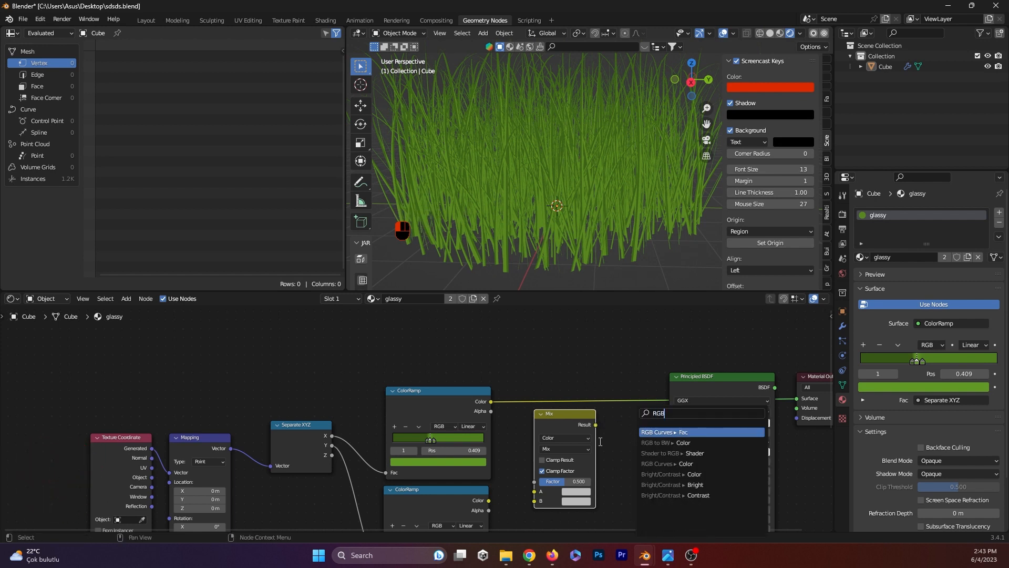
key("Return")
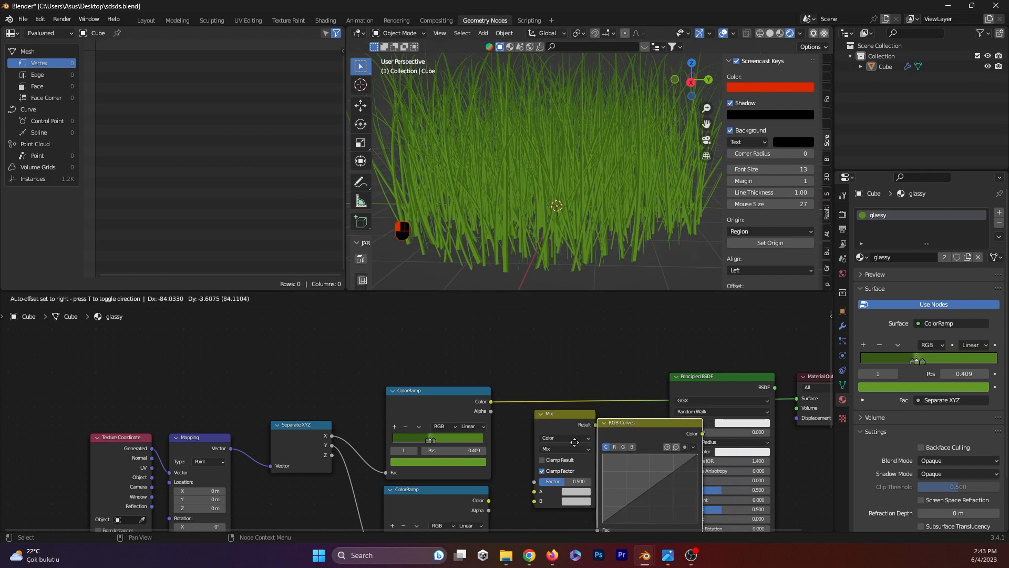
Shift the Principled BSDF and Material Output further right and link the RGB Curves Color to Base Color.
scroll(687, 434, "down", 2)
left_click_drag(599, 358, 737, 457)
left_click_drag(623, 392, 726, 391)
left_click(631, 437)
left_click_drag(605, 428, 680, 420)
scroll(650, 450, "up", 3)
middle_click_drag(651, 449, 562, 405)
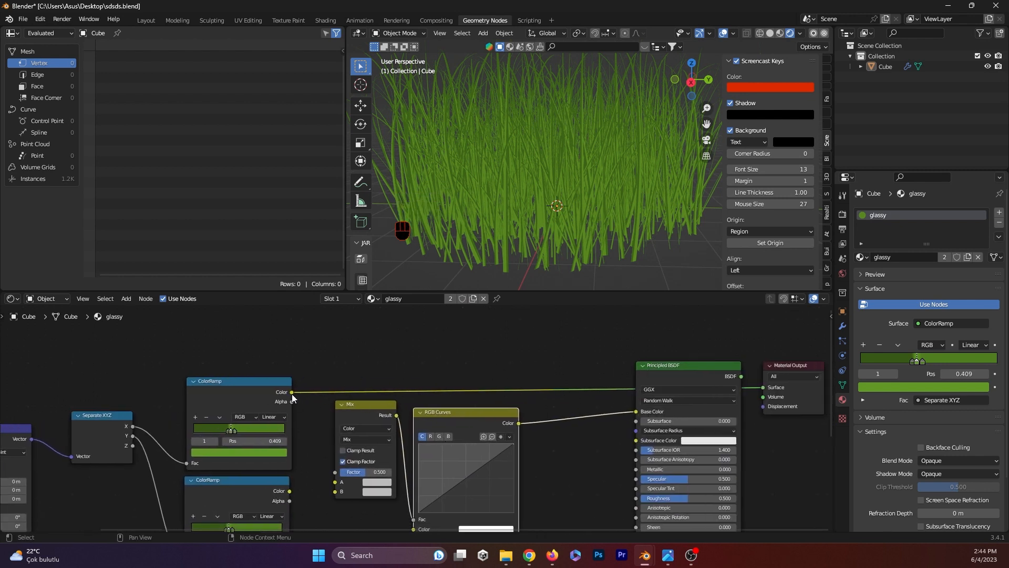
Link the first ColorRamp's Color to Mix input A and cut its direct link to the Material Output.
left_click_drag(287, 389, 335, 482)
middle_click_drag(324, 505, 381, 468)
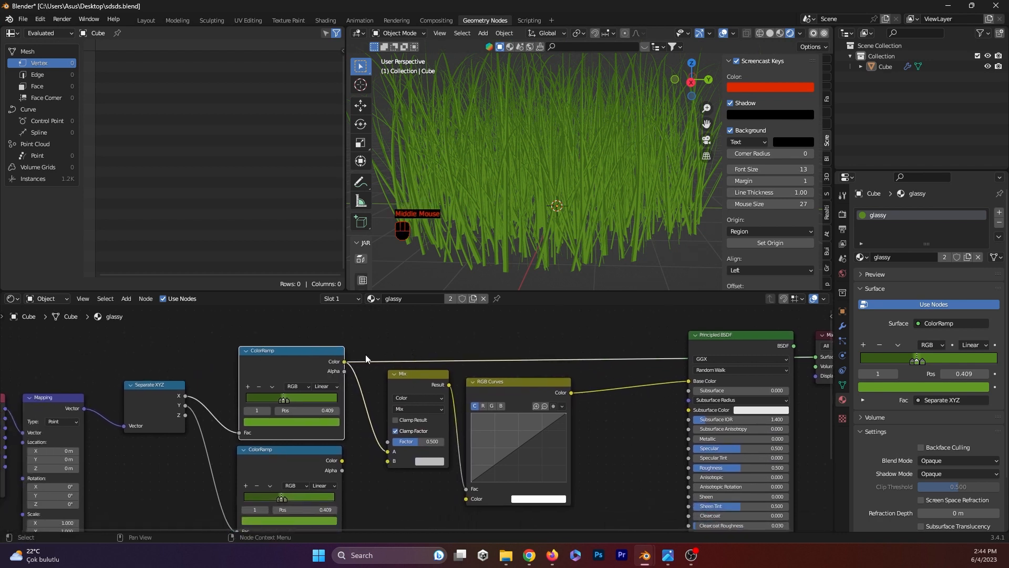
right_click_drag(360, 357, 361, 374, "ctrl")
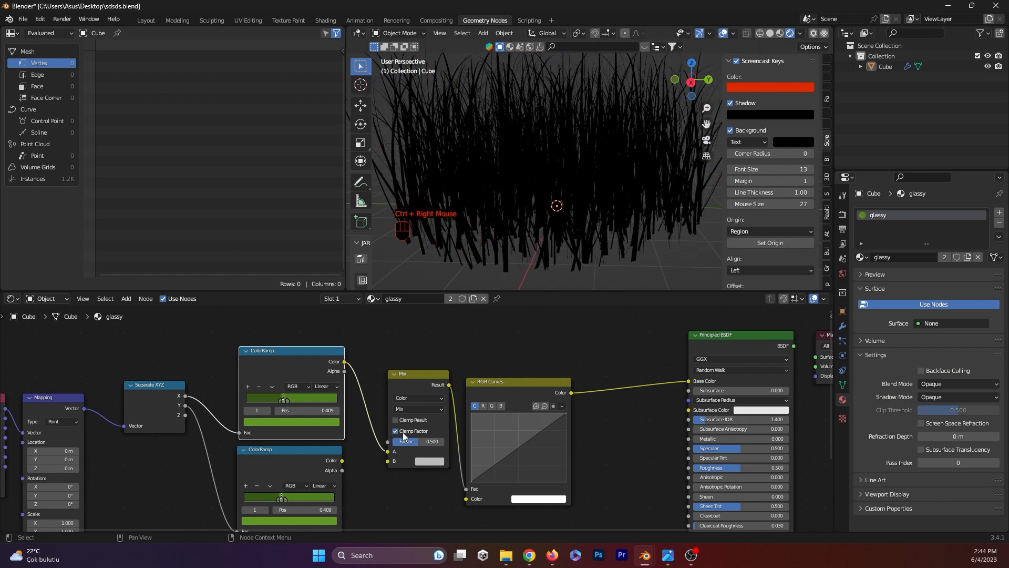
Reconnect the Principled BSDF output to the Material Output's Surface input.
middle_click_drag(403, 435, 438, 413, "shift")
scroll(525, 415, "down", 2)
middle_click_drag(751, 335, 678, 356, "shift")
left_click_drag(673, 359, 671, 378)
middle_click_drag(389, 424, 492, 401, "shift")
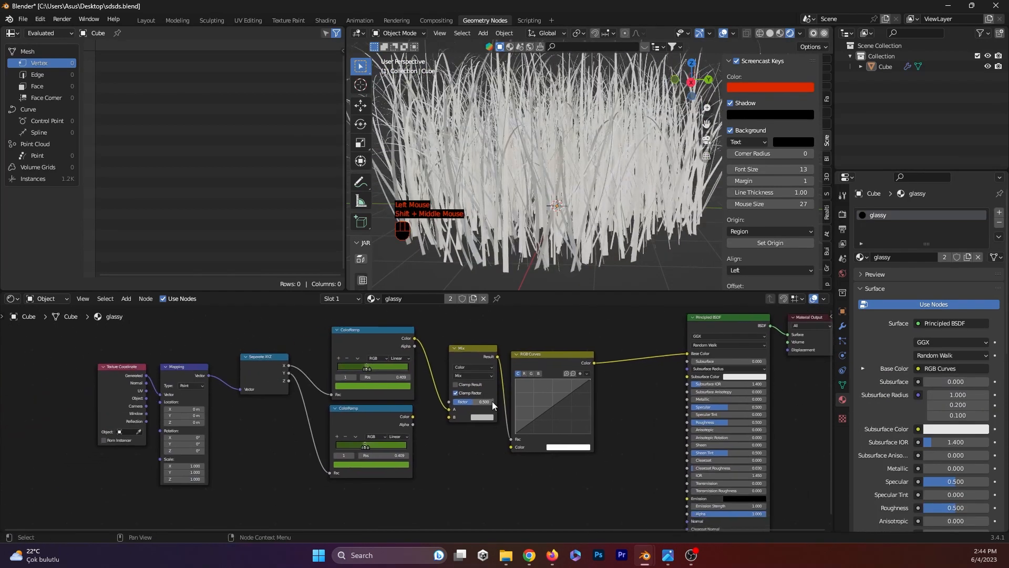
Link the second ColorRamp's Color to Mix input B.
scroll(492, 401, "up", 3)
middle_click_drag(415, 443, 421, 458, "shift")
left_click_drag(424, 446, 479, 447)
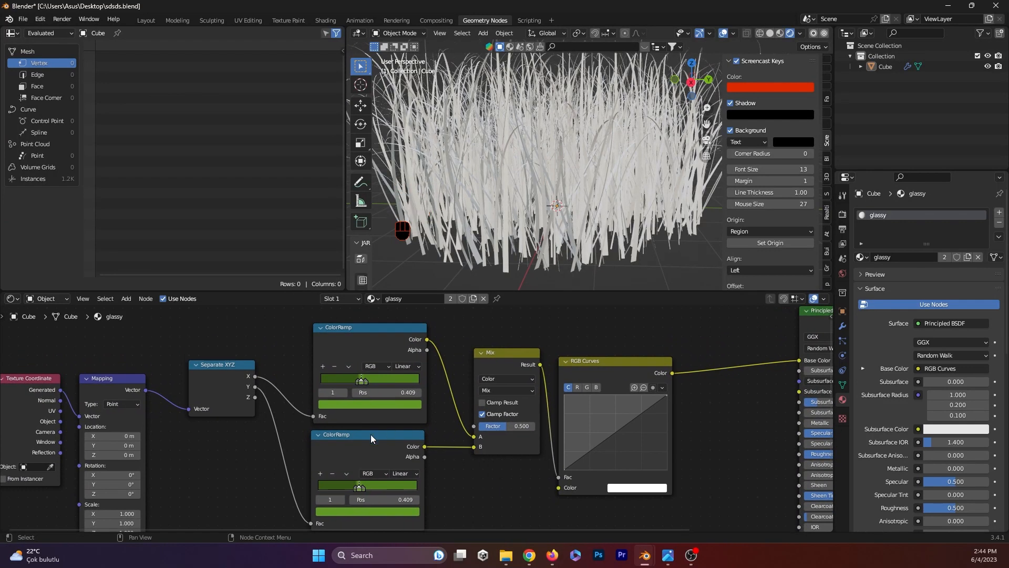
Spread the second ColorRamp's stops apart and delete its middle stop.
scroll(369, 509, "up", 2)
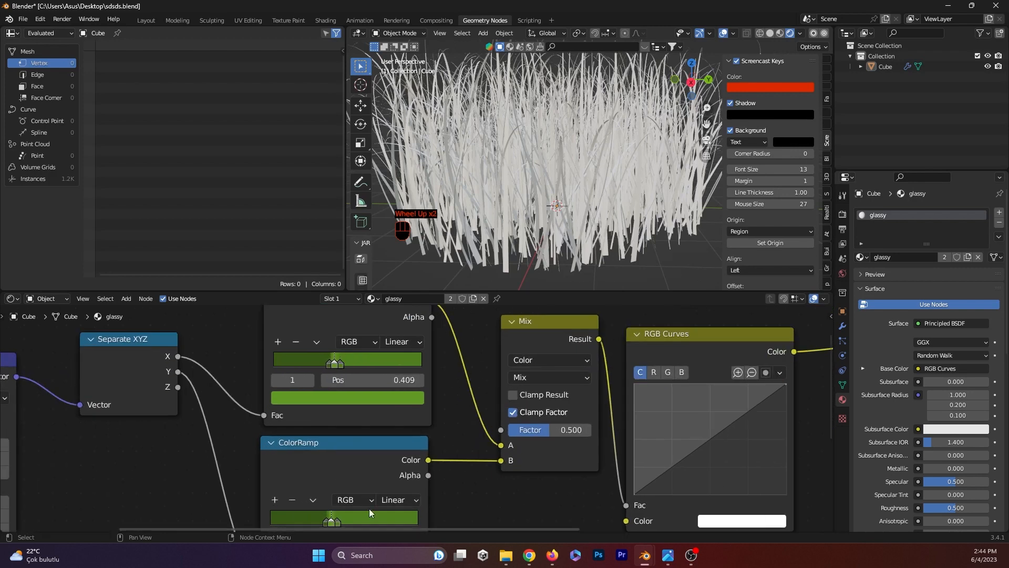
scroll(369, 509, "up", 1, "shift")
middle_click_drag(369, 508, 498, 390, "shift")
left_click(470, 434)
left_click_drag(480, 433, 500, 434)
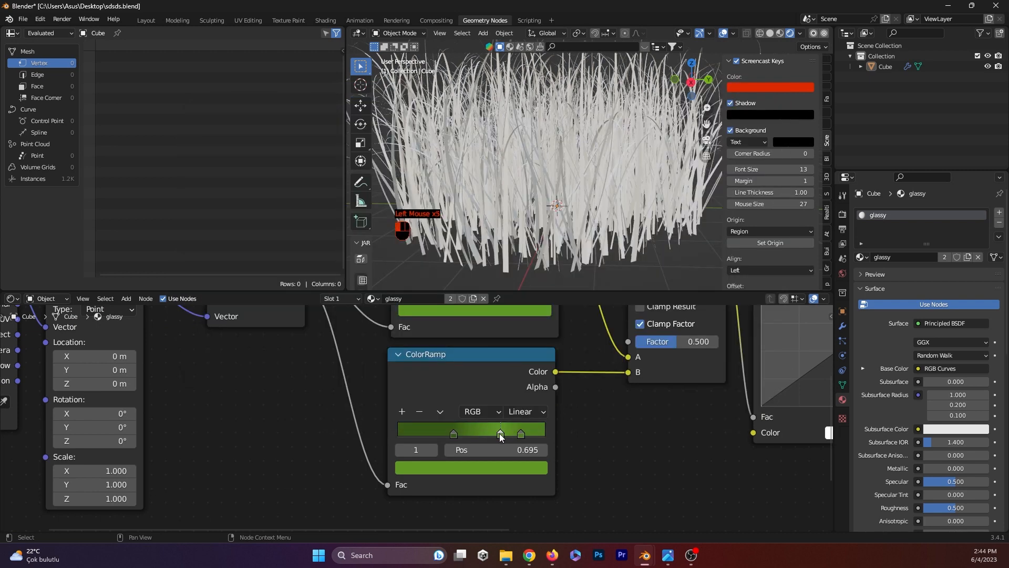
left_click(420, 417)
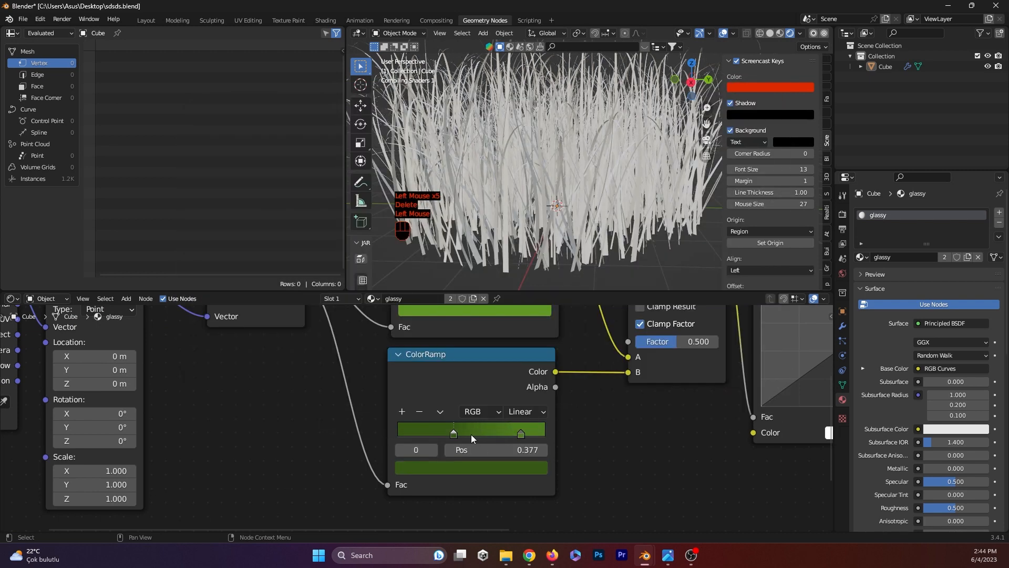
Color the second ColorRamp's first stop dark brown and move it to about 0.591.
left_click(488, 468)
left_click(429, 327)
middle_click_drag(663, 446, 510, 475)
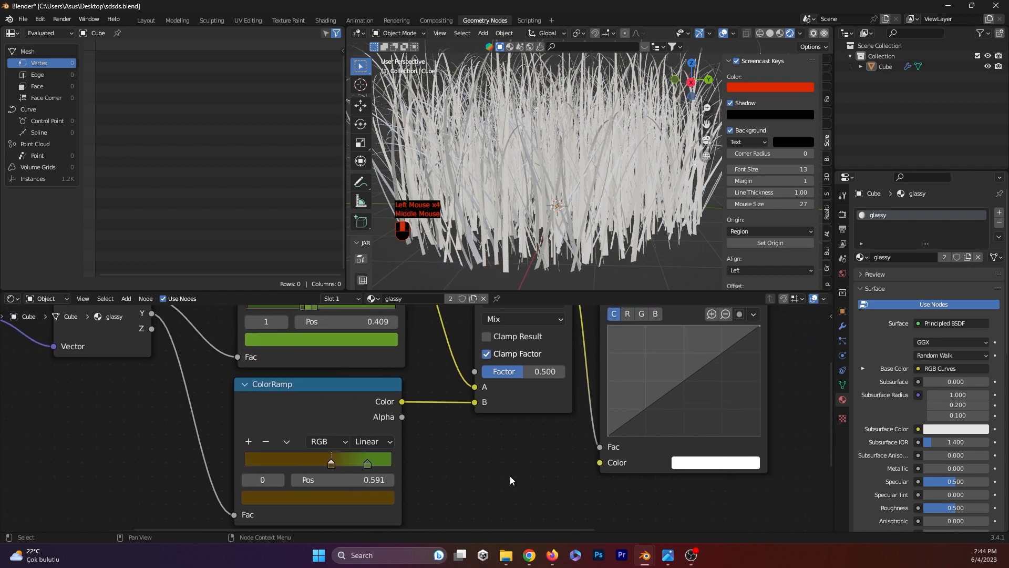
middle_click_drag(512, 372, 504, 427)
scroll(591, 402, "down", 1)
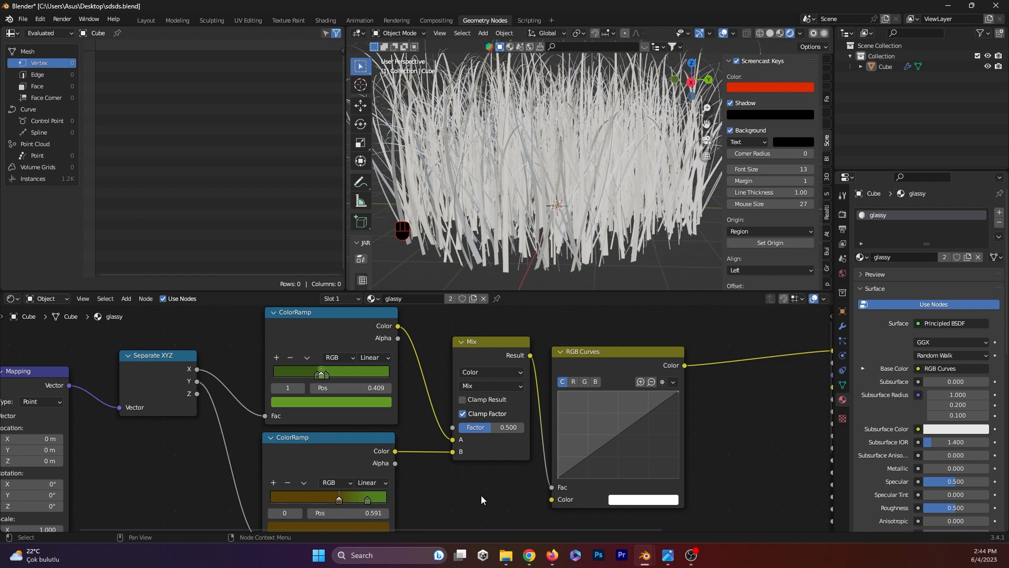
Move the Mix Result link from Fac to the RGB Curves' Color input and shift the second ColorRamp's brown stop to about 0.623.
left_click_drag(551, 487, 546, 502)
left_click_drag(532, 355, 550, 503)
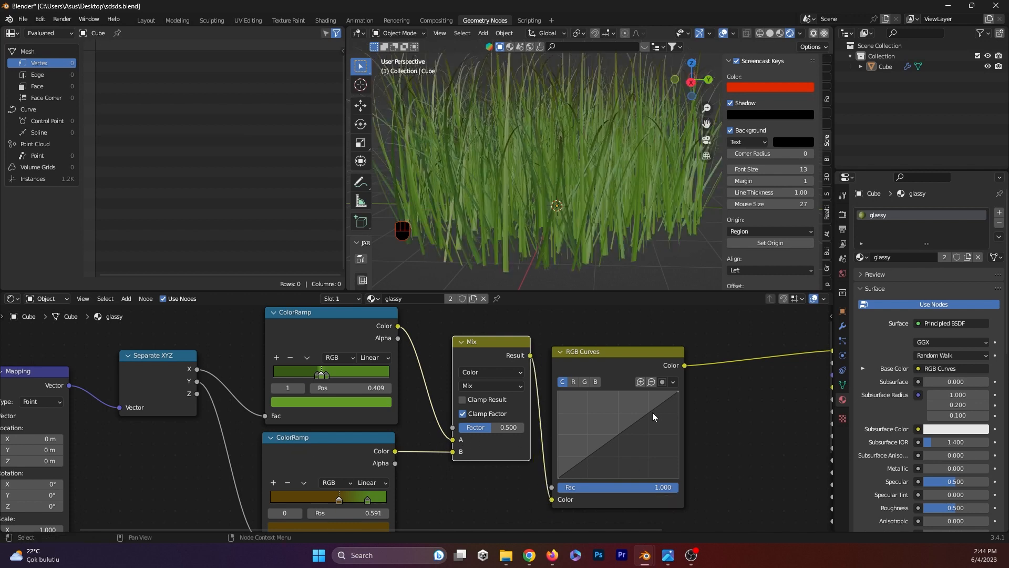
scroll(510, 217, "up", 2)
middle_click_drag(510, 218, 546, 212)
scroll(545, 213, "down", 1)
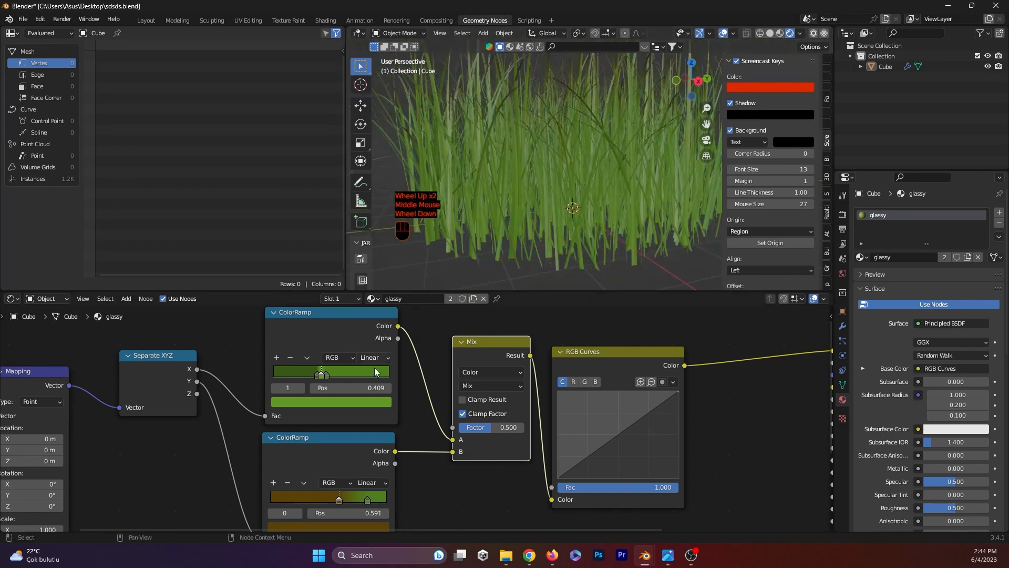
left_click_drag(330, 500, 300, 511)
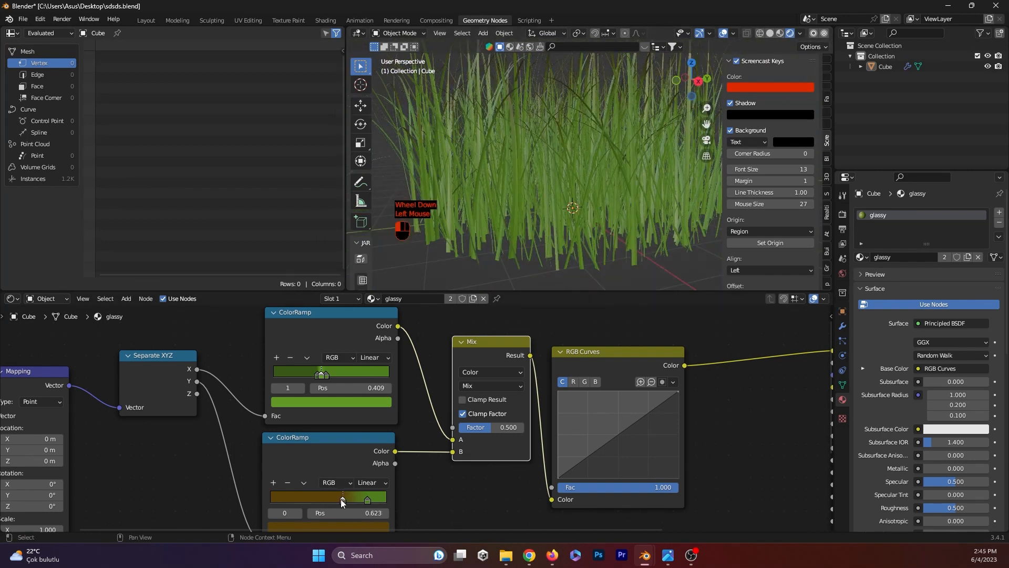
key("alt+Tab")
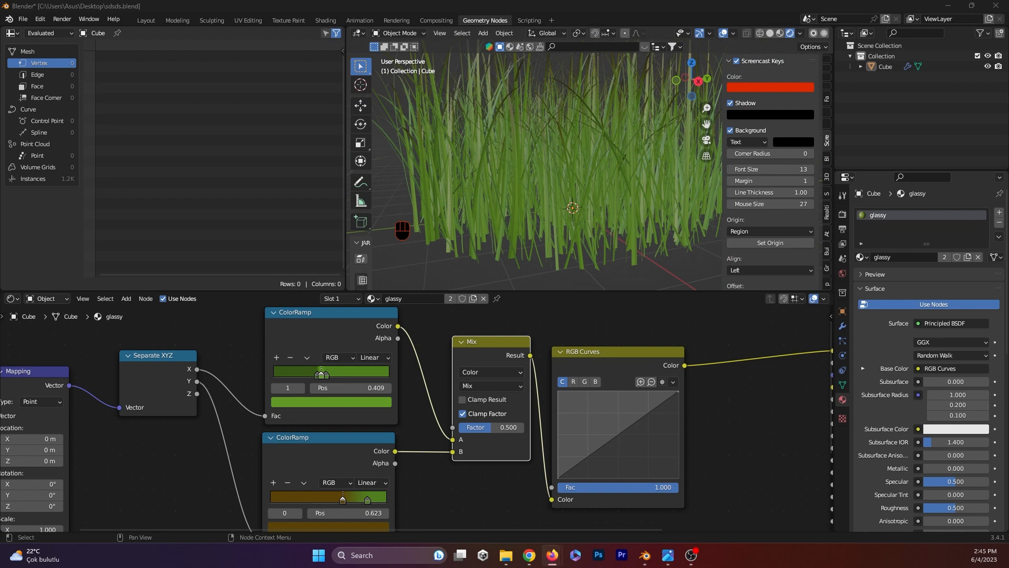
scroll(462, 469, "up", 1)
left_click(456, 491)
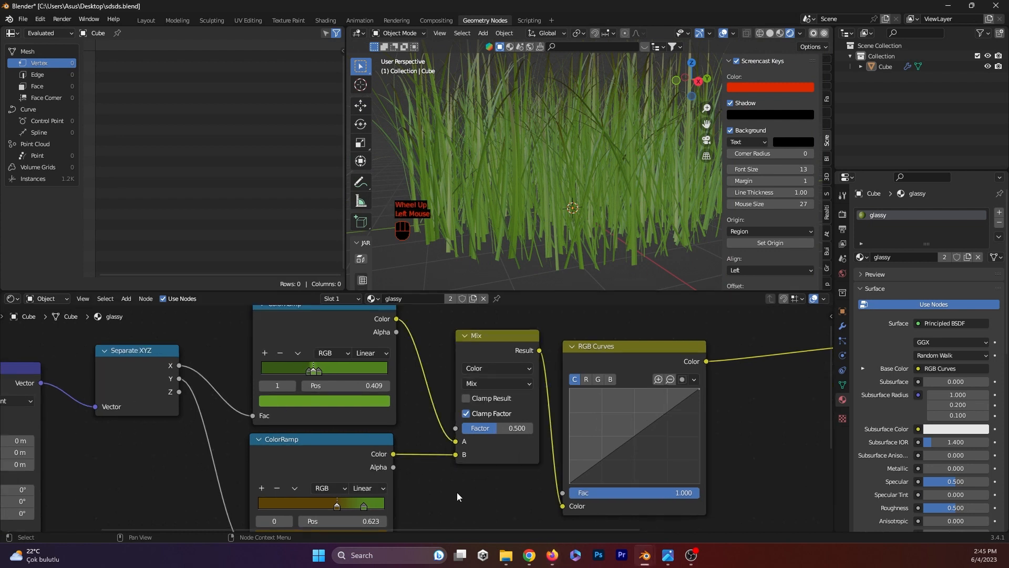
key("alt+Tab")
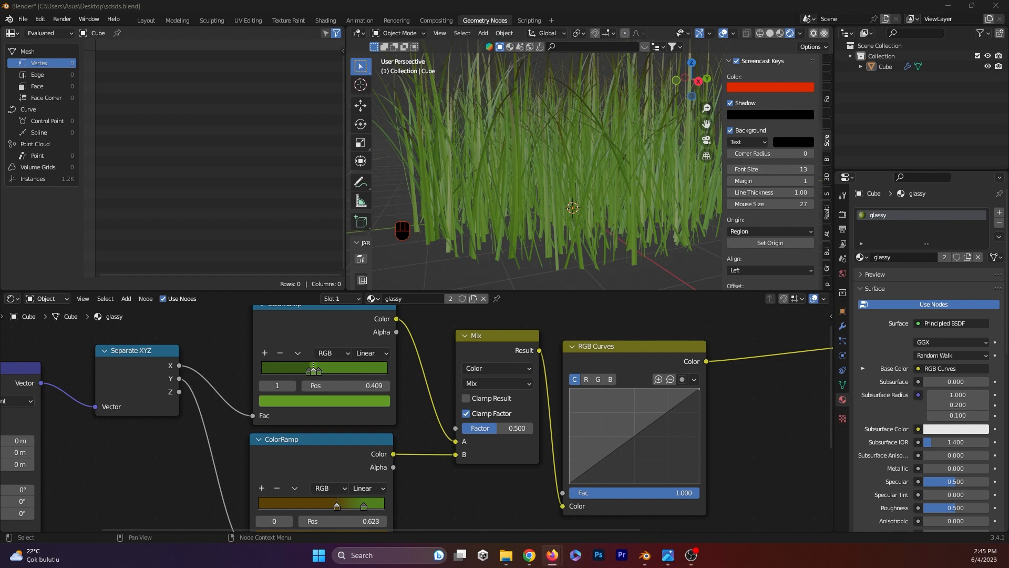
key("super+d")
key("super+d")
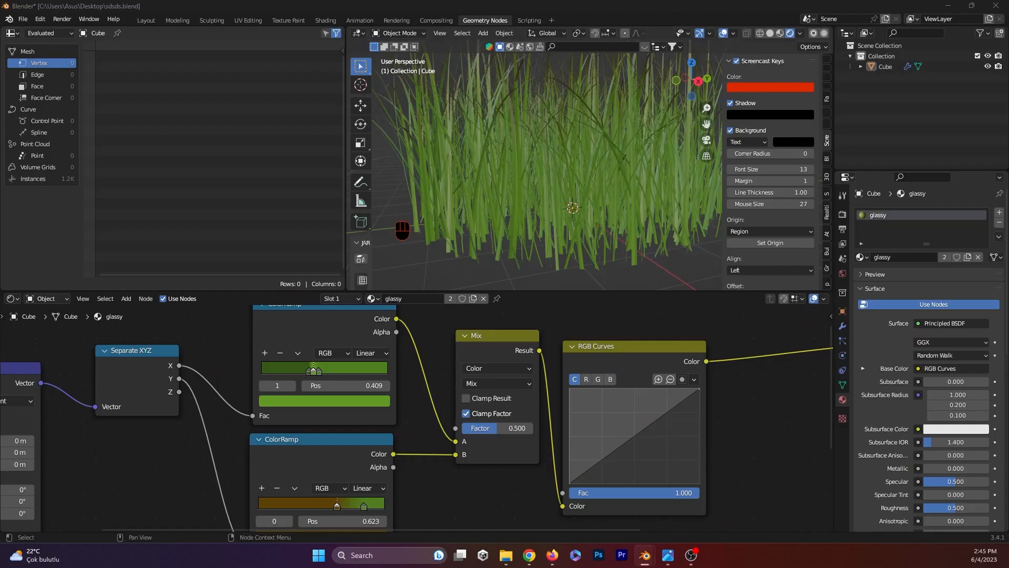
Shape the combined RGB curve into an S-like profile with points at about (0.25, 0.22) and (0.82, 0.96).
scroll(475, 467, "up", 5)
middle_click_drag(475, 467, 540, 441)
key("alt+Tab")
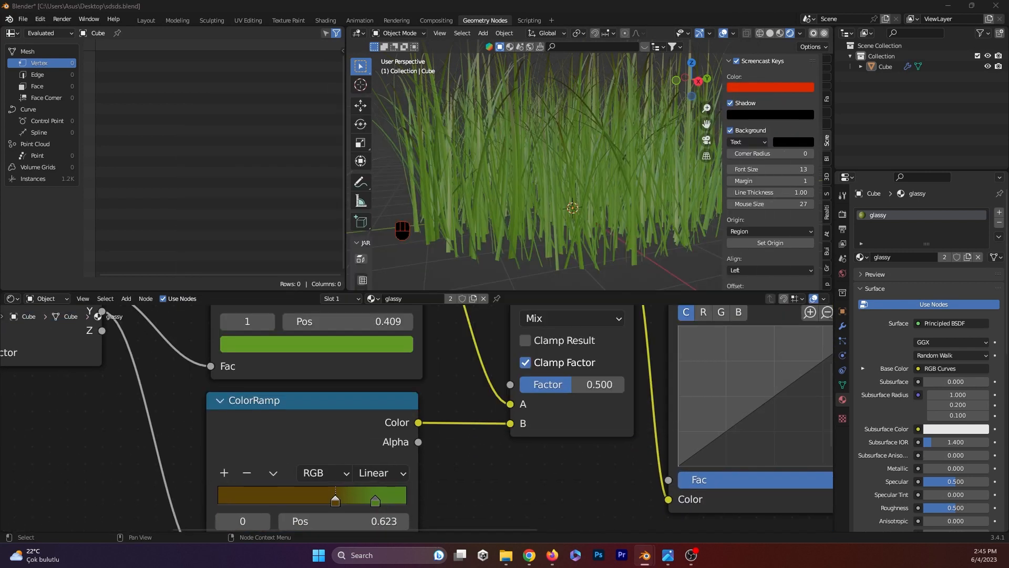
middle_click_drag(542, 433, 414, 437)
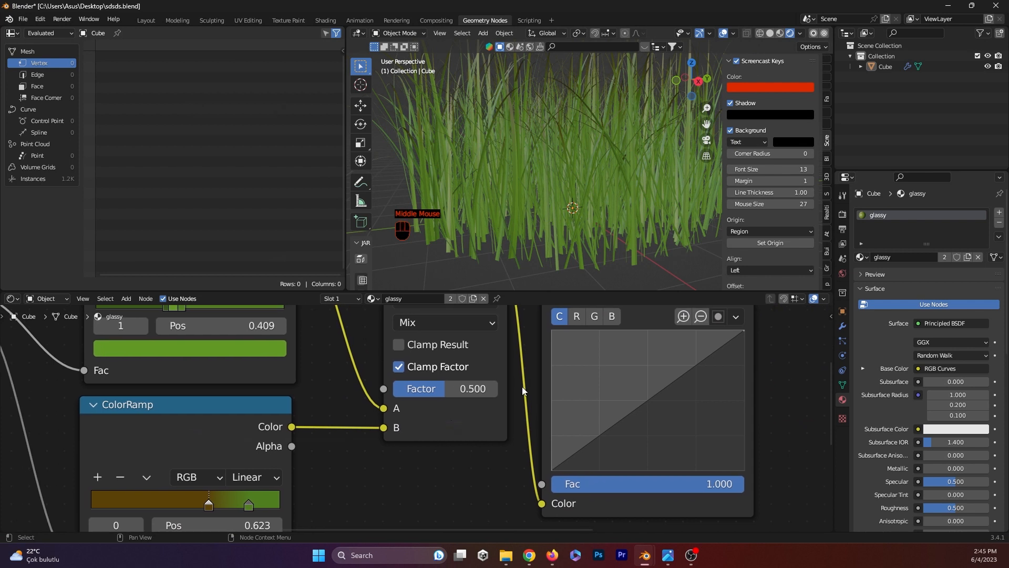
left_click_drag(633, 418, 680, 367)
left_click_drag(596, 432, 600, 439)
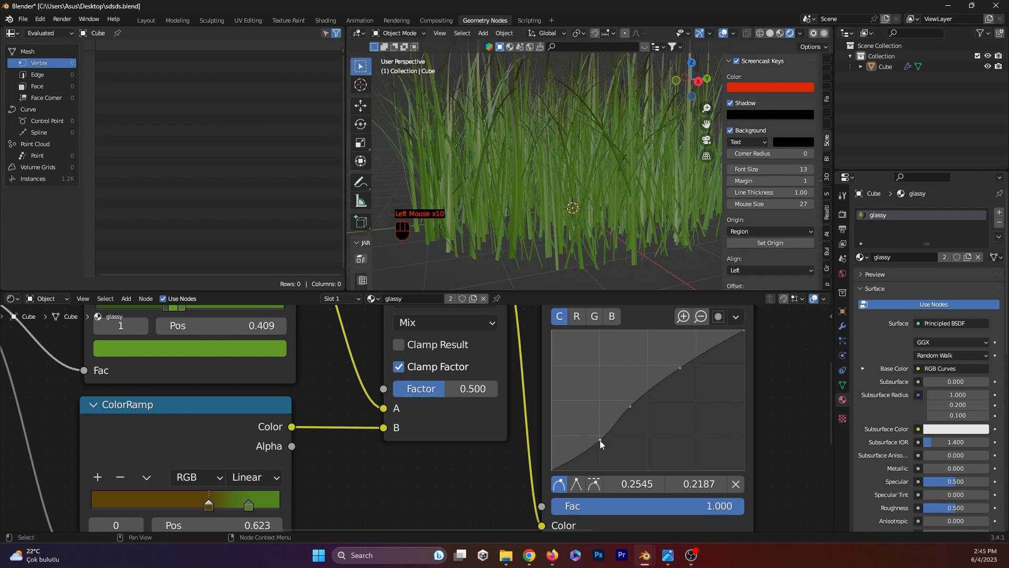
left_click_drag(715, 342, 710, 336)
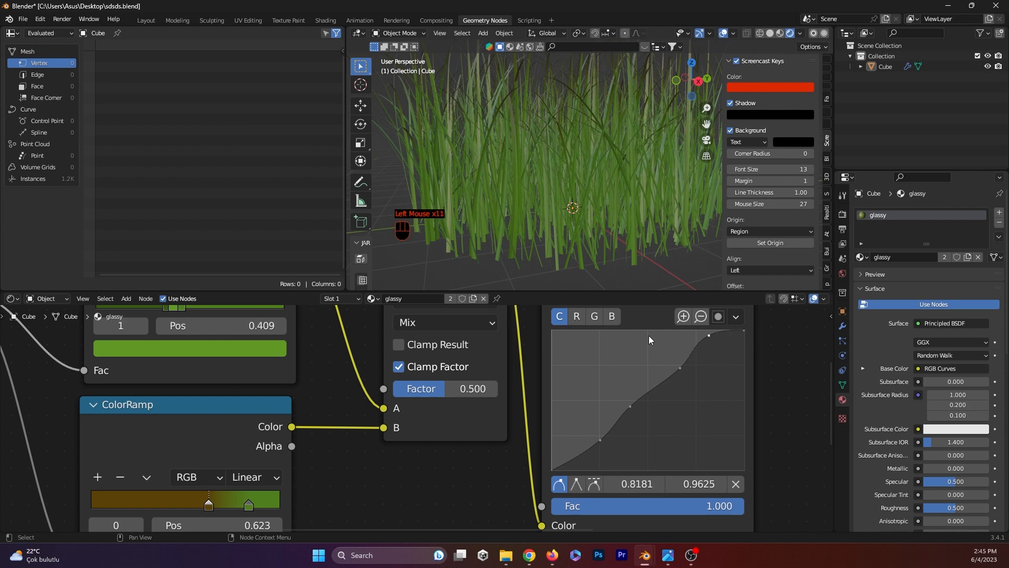
Move the second ColorRamp's green stop to about 0.664, close to the brown stop.
middle_click_drag(337, 485, 422, 465)
left_click_drag(334, 482, 302, 489)
scroll(289, 488, "down", 2)
middle_click_drag(84, 410, 26, 447)
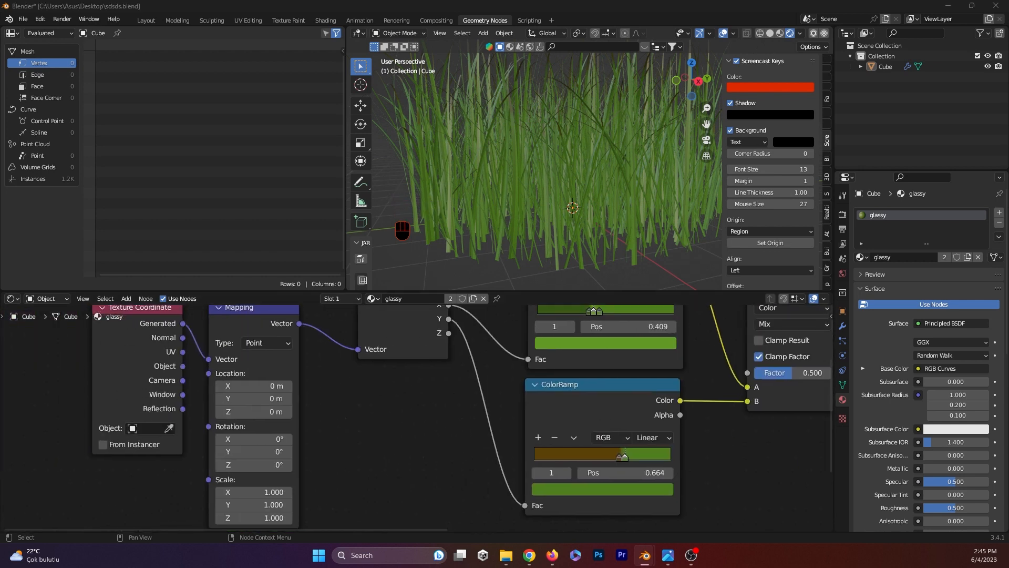
Recolor the second ColorRamp's brown stop olive yellow (998F2E) and move it to about 0.764, with the green stop slightly beyond it.
left_click_drag(619, 456, 609, 463)
left_click(604, 489)
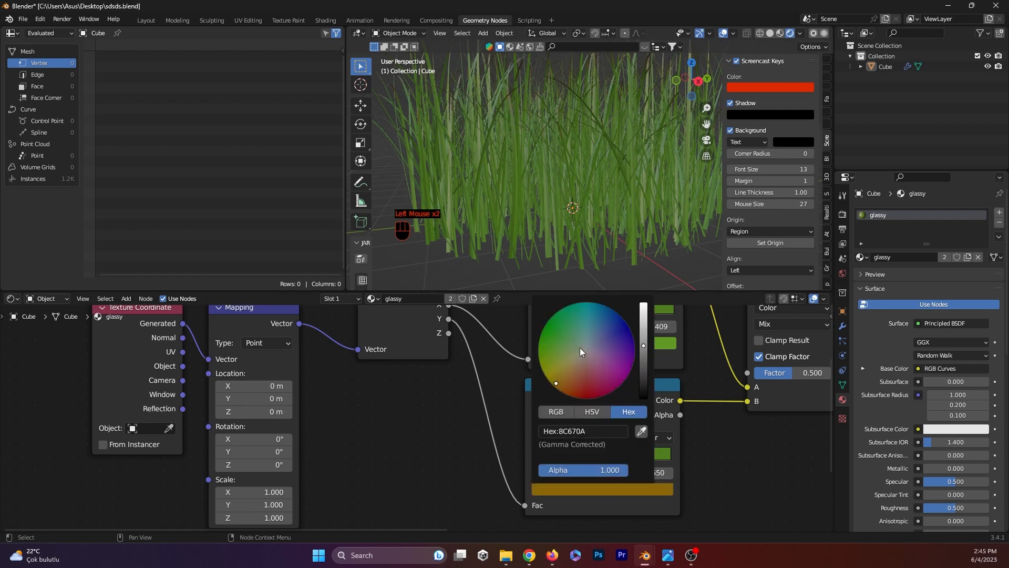
left_click_drag(556, 384, 560, 368)
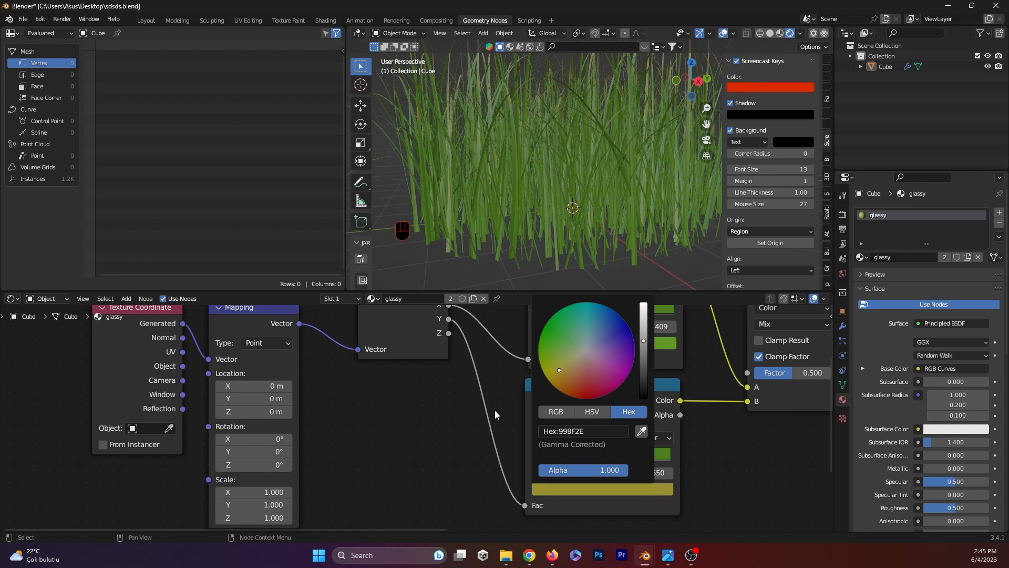
scroll(541, 399, "down", 2)
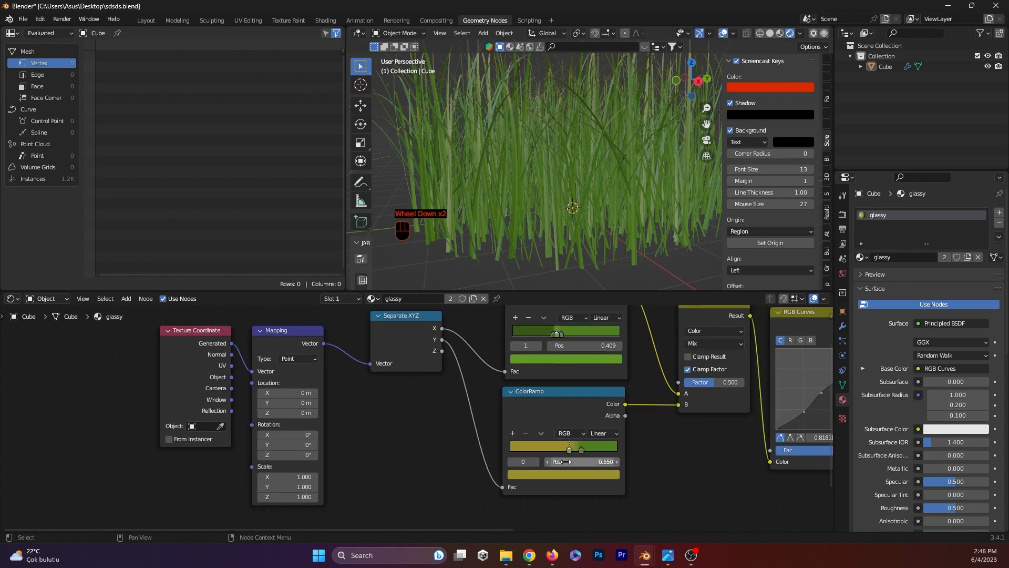
mouse_move(582, 446)
left_mouse_down()
mouse_move(604, 449)
mouse_move(590, 449)
left_mouse_up()
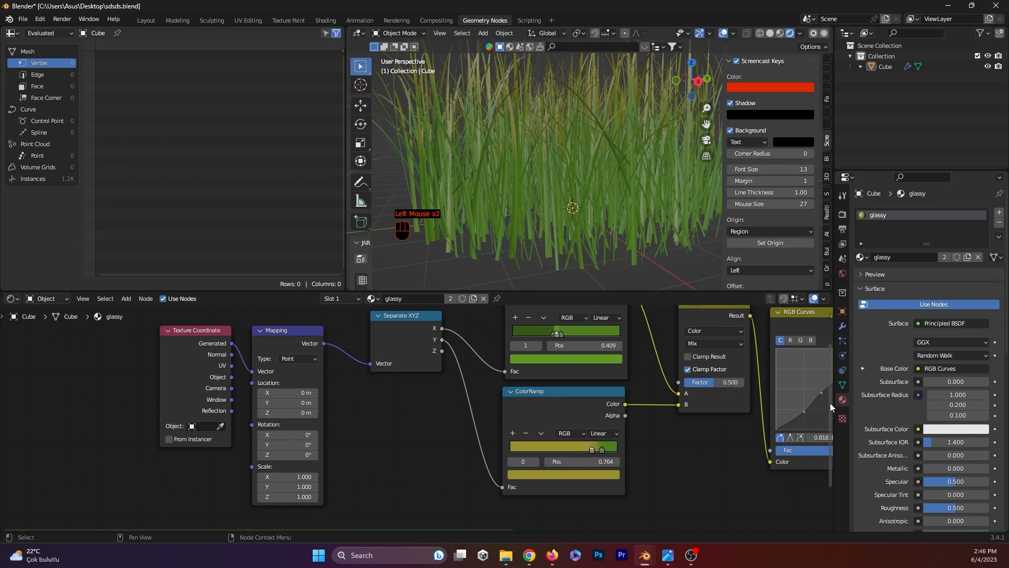
Set the Principled BSDF's Subsurface to about 0.027.
middle_click_drag(712, 402, 620, 404)
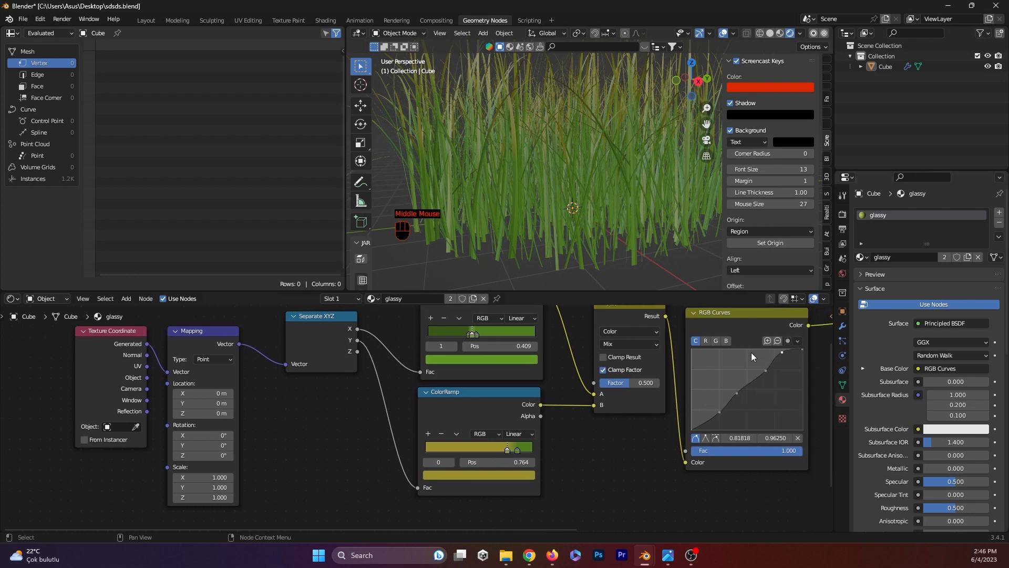
scroll(702, 422, "up", 3)
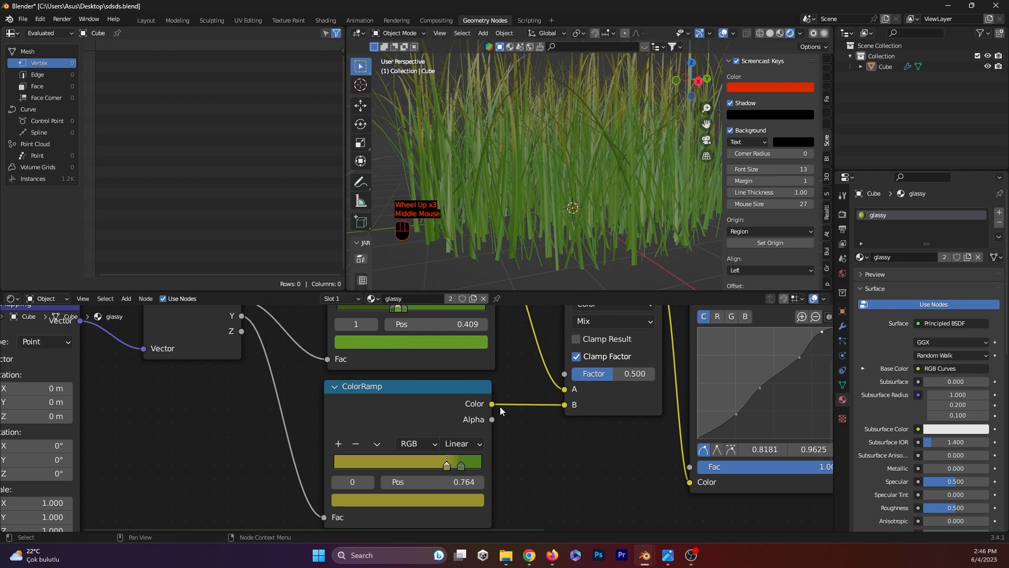
middle_click_drag(499, 406, 518, 420)
scroll(646, 403, "down", 1)
middle_click_drag(645, 403, 416, 437)
middle_click_drag(728, 382, 530, 423)
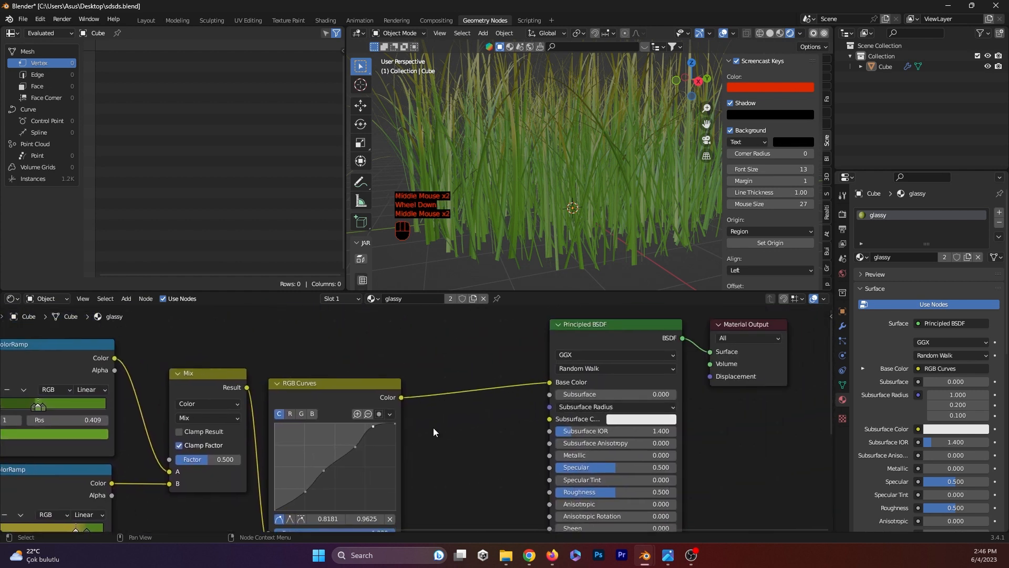
left_click(558, 394)
left_click_drag(558, 394, 570, 394)
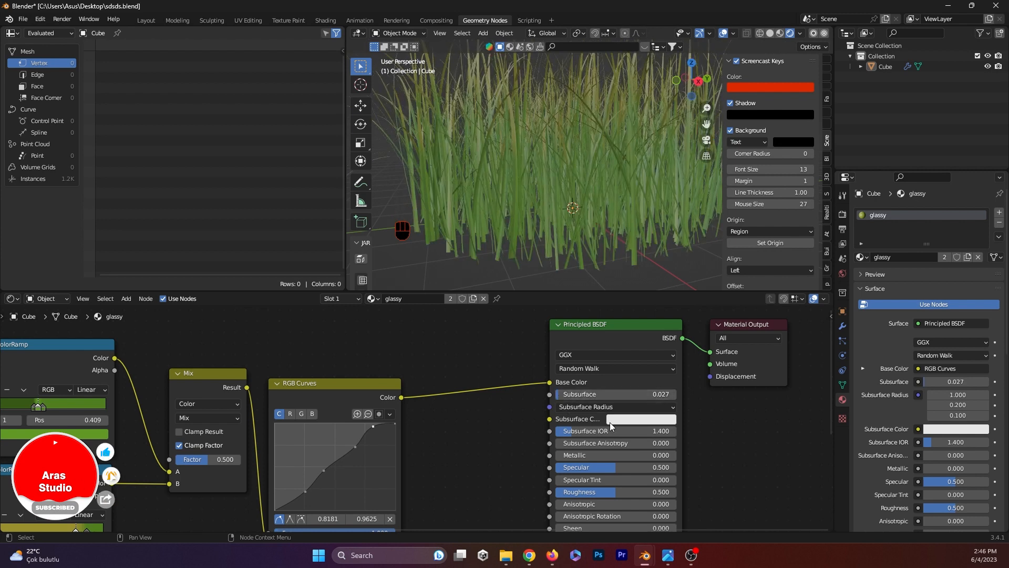
Change the Principled BSDF's Subsurface Color to a dark olive green.
mouse_move(569, 187)
middle_mouse_down()
mouse_move(576, 203)
mouse_move(591, 191)
mouse_move(525, 174)
mouse_move(555, 187)
middle_mouse_up()
scroll(569, 188, "up", 2)
scroll(525, 174, "down", 1)
left_click(641, 419)
left_click(629, 313)
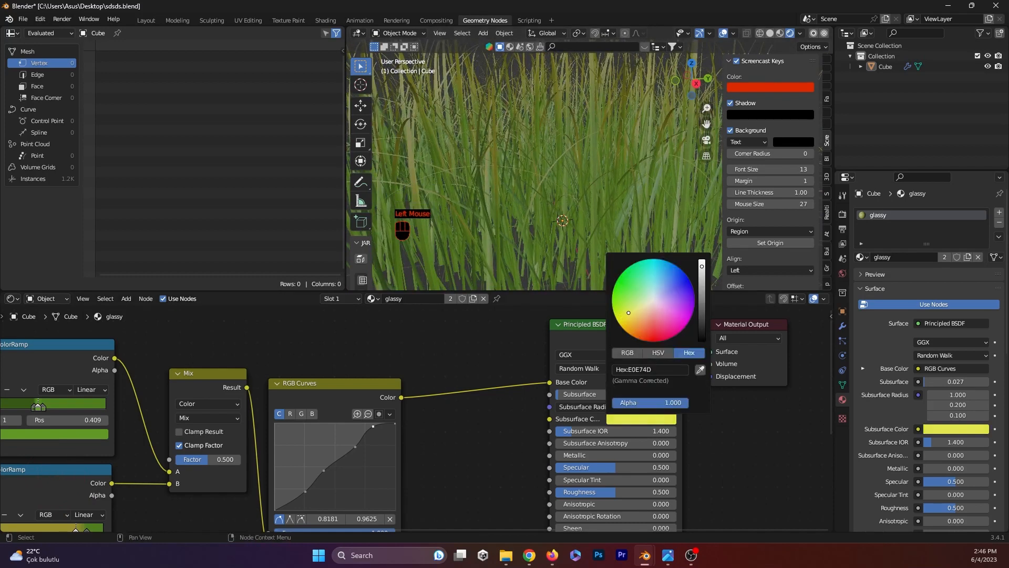
left_click_drag(641, 322, 622, 302)
scroll(670, 285, "down", 5)
scroll(670, 285, "down", 2)
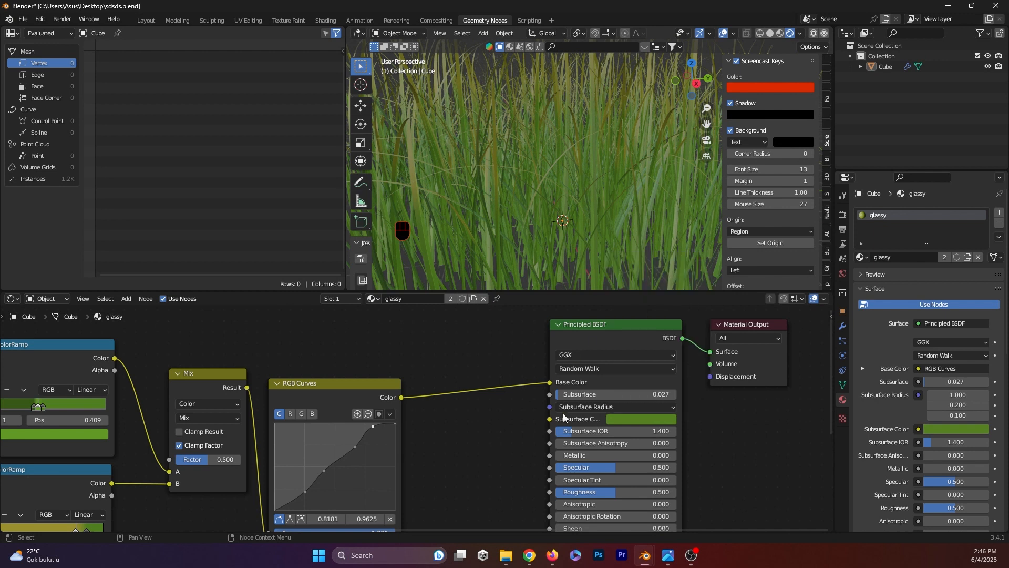
left_click(635, 418)
left_click_drag(622, 307, 622, 311)
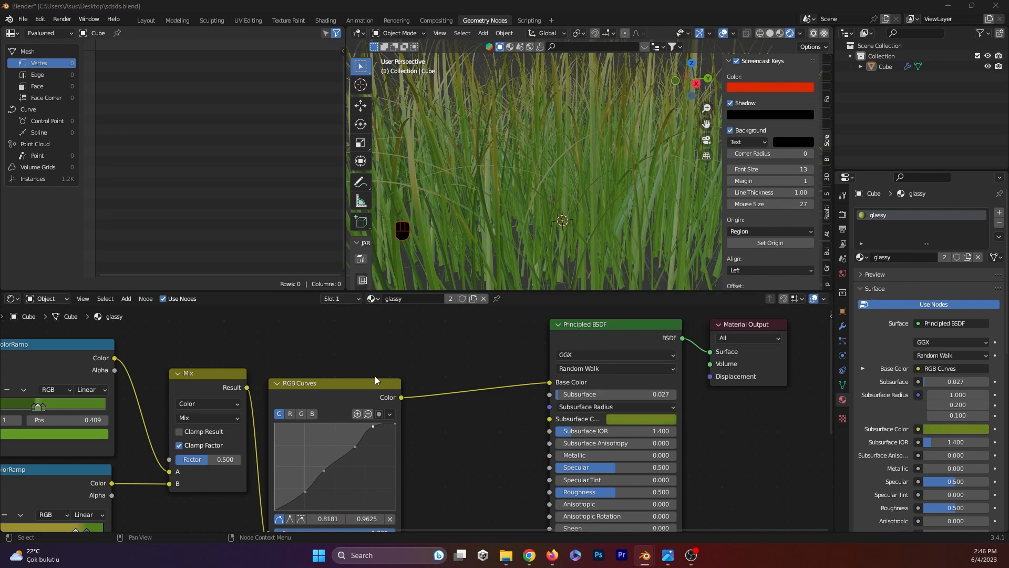
Raise the Principled BSDF's Roughness to about 0.986 and save the file.
left_click_drag(578, 492, 638, 492)
middle_click_drag(469, 430, 522, 316)
scroll(523, 428, "down", 2)
middle_click_drag(524, 428, 646, 353)
scroll(573, 407, "up", 2)
middle_click_drag(572, 406, 399, 440)
left_click(420, 447)
key("ctrl+s")
Add a Bump node and connect its Normal output to the Principled BSDF's Normal input.
left_click(464, 450)
key("shift+a")
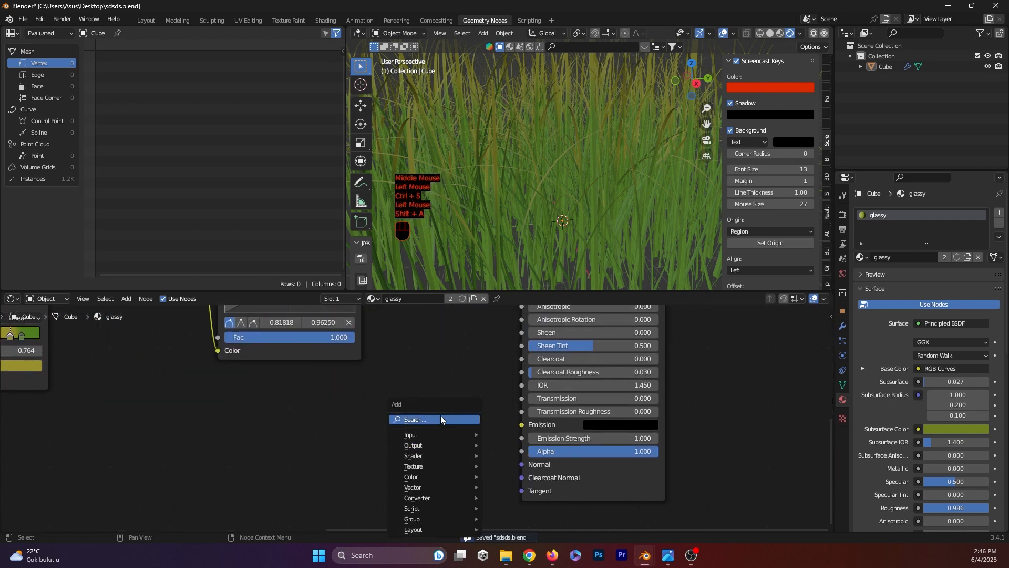
left_click(440, 415)
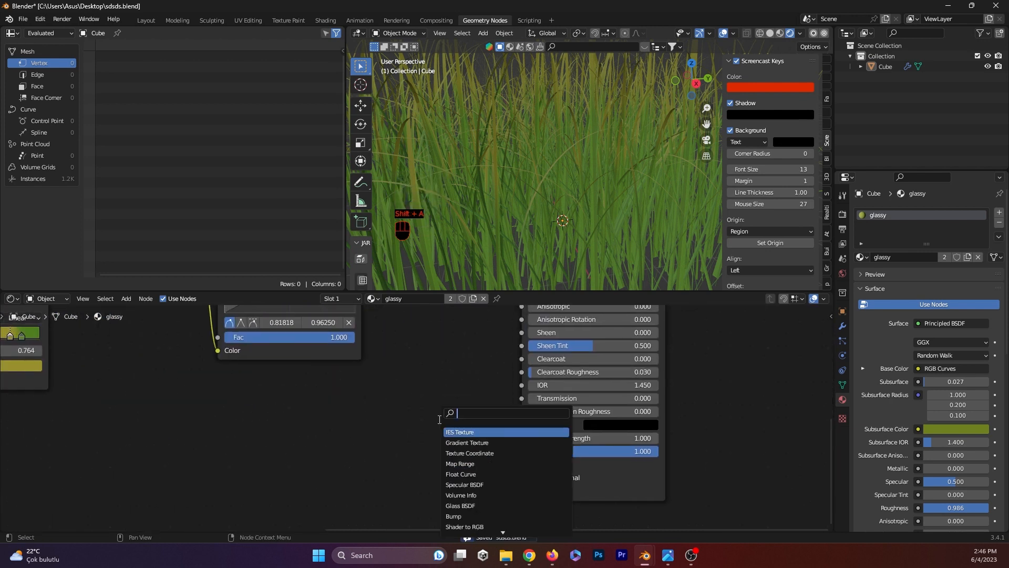
type("bump")
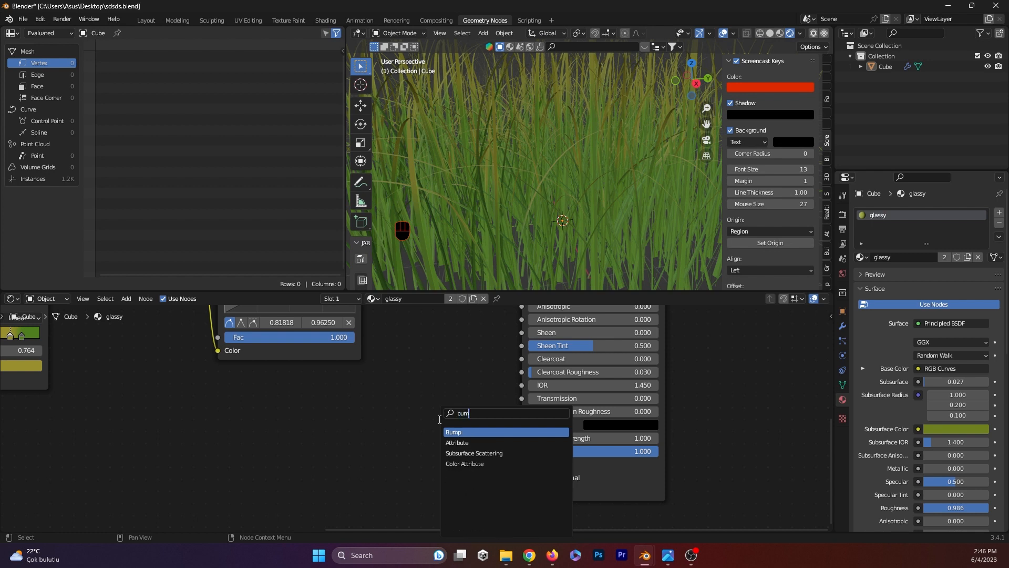
key("Return")
left_click(316, 421)
left_click_drag(408, 428, 522, 464)
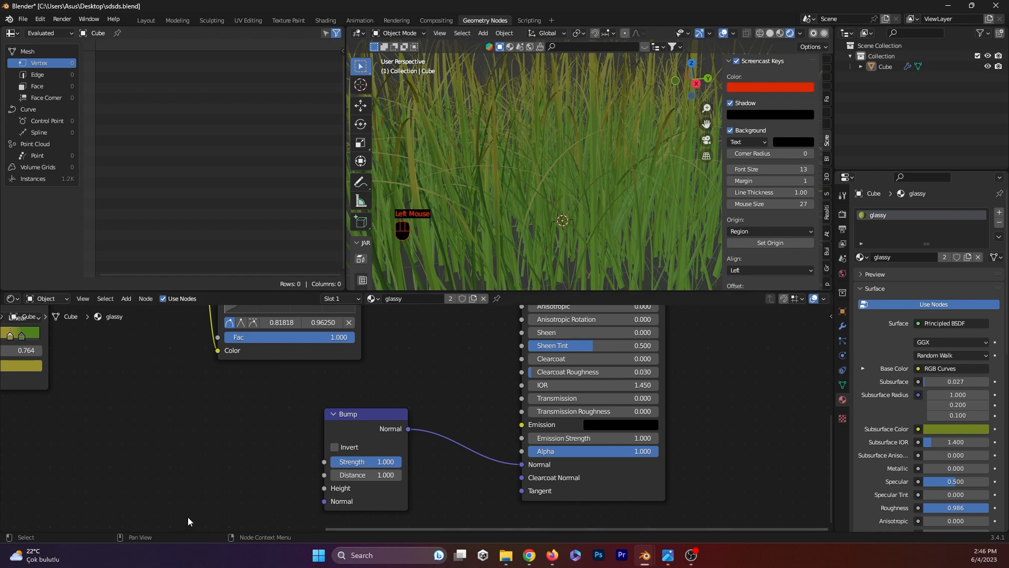
Add a Noise Texture node beside the Bump node and connect its Fac output to the Bump's Height input.
key("shift+a")
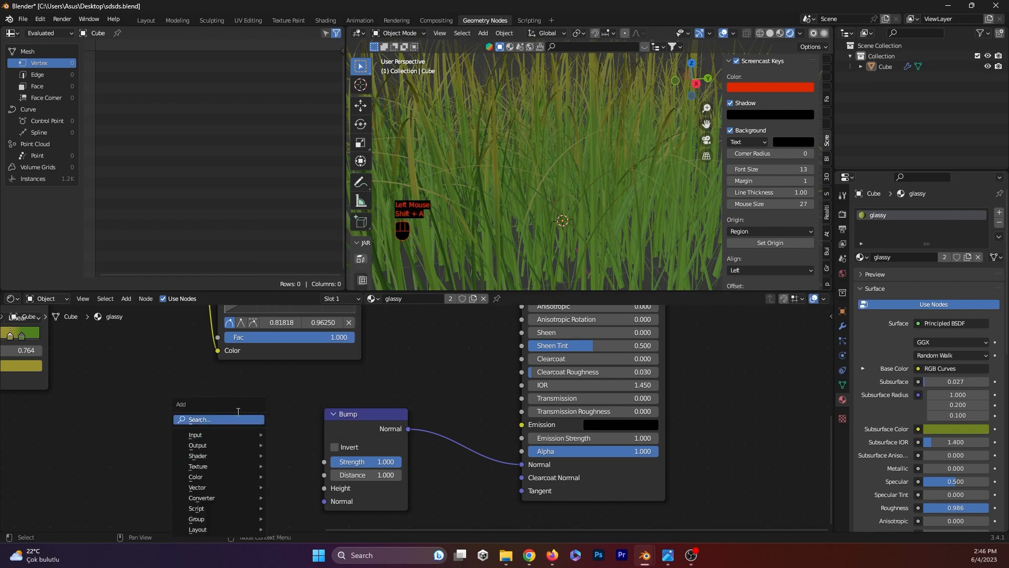
type("m")
key("BackSpace")
type("noise")
key("Return")
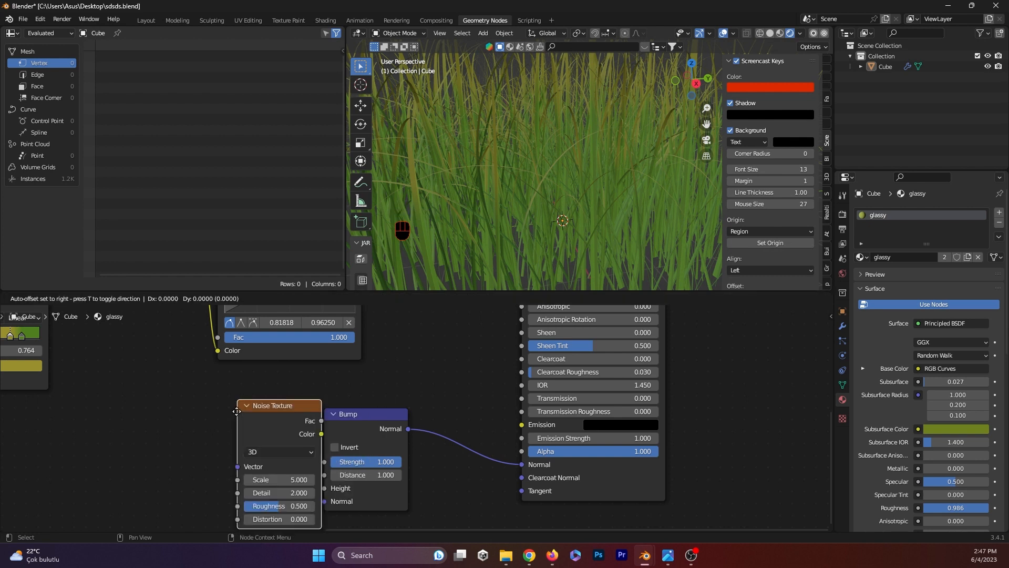
left_click(195, 419)
left_click_drag(279, 428, 326, 489)
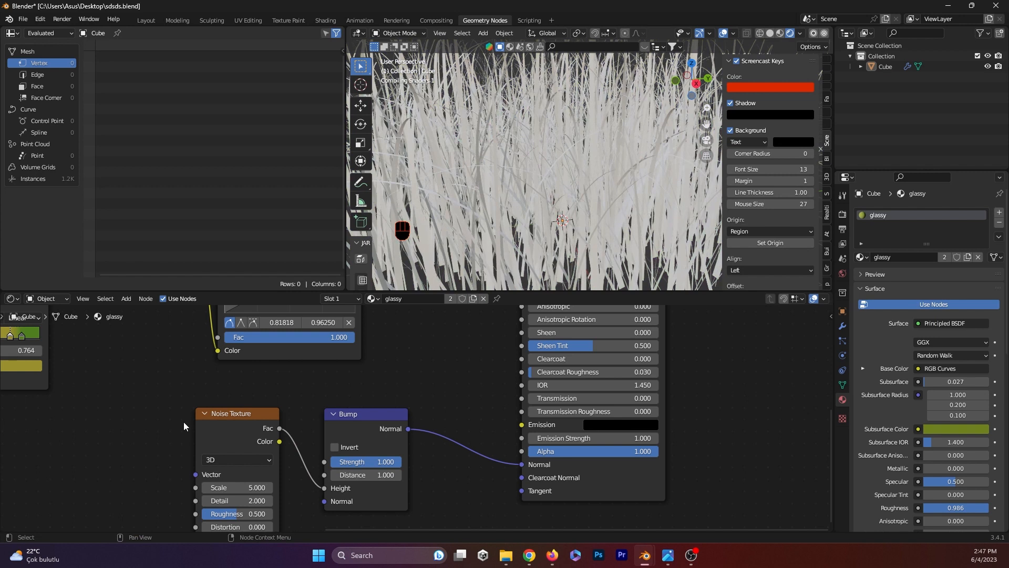
middle_click_drag(100, 456, 222, 412)
left_click(223, 412)
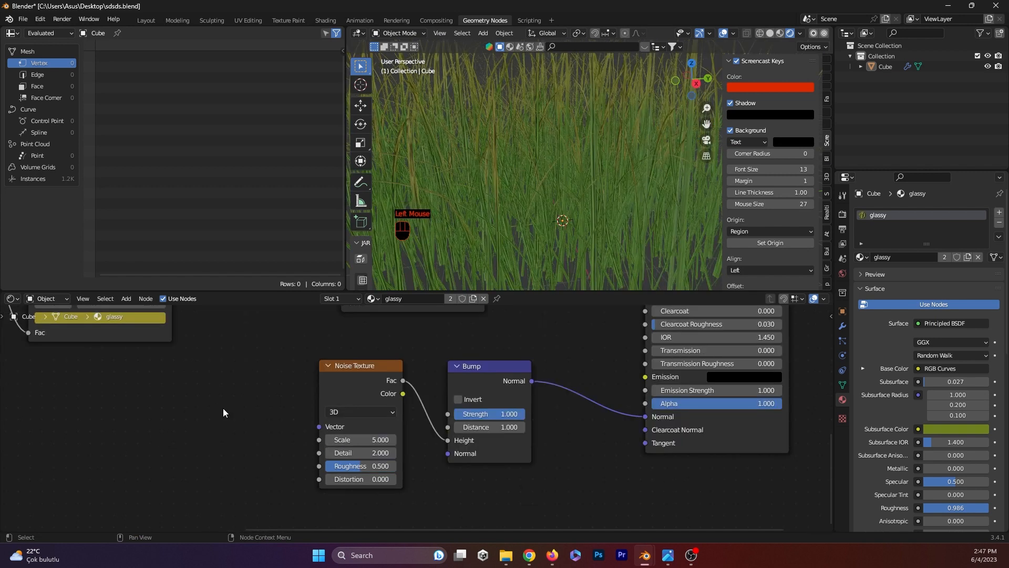
left_click(364, 439)
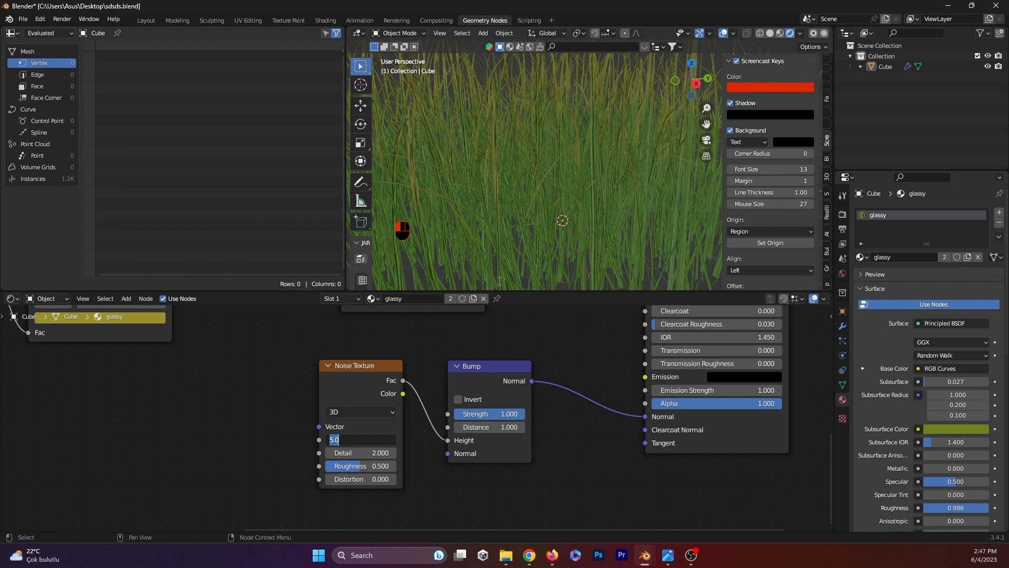
key("Return")
Select the grass object and switch the node area from the Shader Editor to the Geometry Node Editor.
middle_click_drag(617, 191, 590, 207)
scroll(552, 212, "down", 2)
scroll(548, 190, "up", 2)
left_click(511, 226)
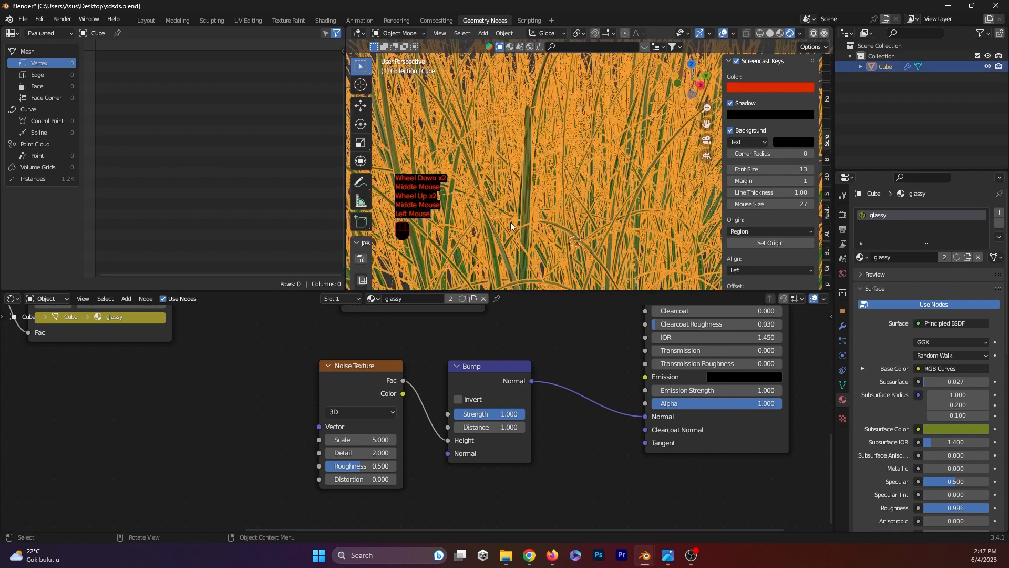
left_click(12, 299)
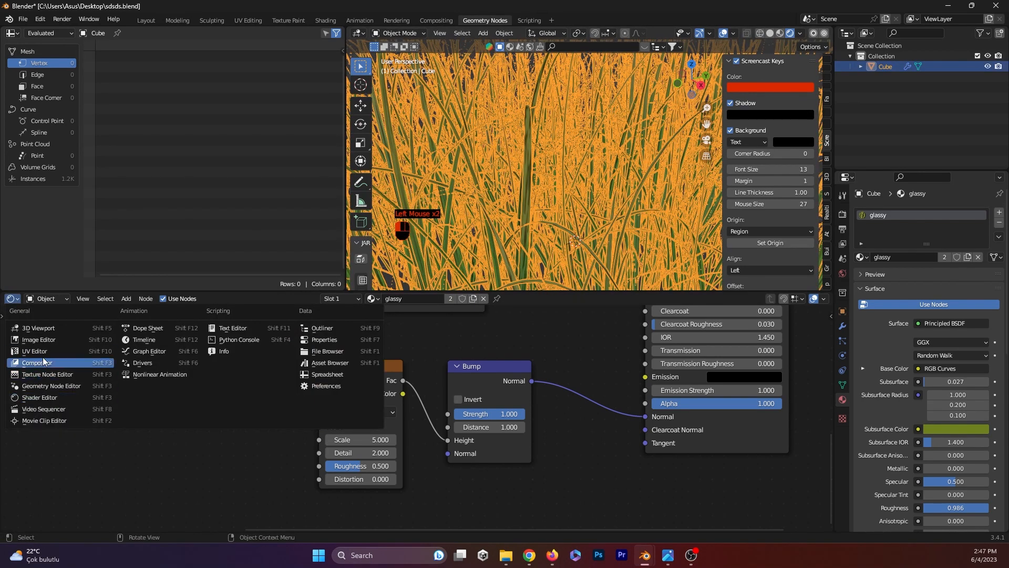
left_click(27, 383)
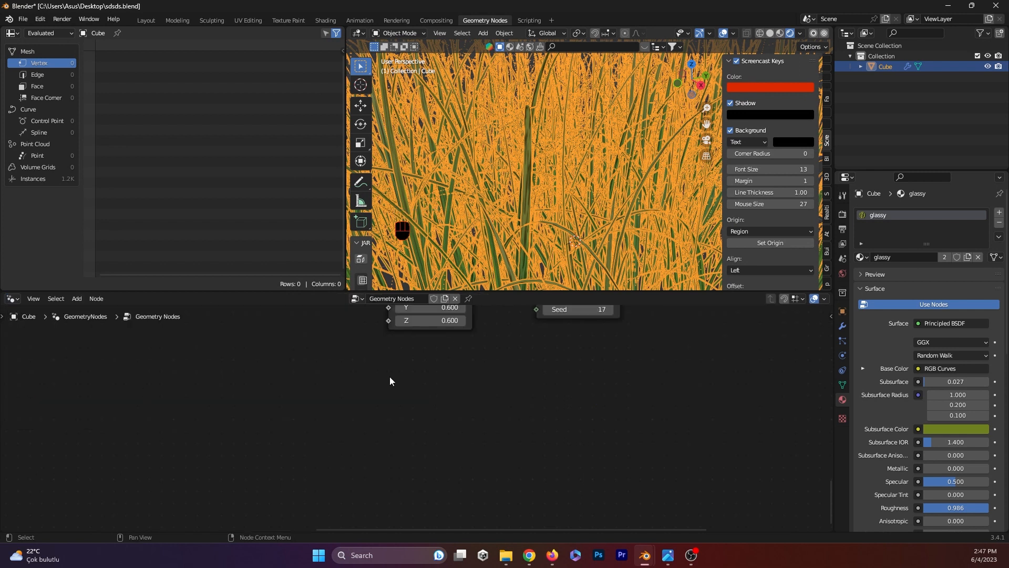
Set the Mesh Circle node to 50 vertices with a radius of 1.2 m.
scroll(389, 376, "down", 2)
scroll(360, 385, "down", 1)
middle_click_drag(389, 377, 481, 473)
scroll(480, 473, "up", 2)
scroll(566, 390, "up", 1)
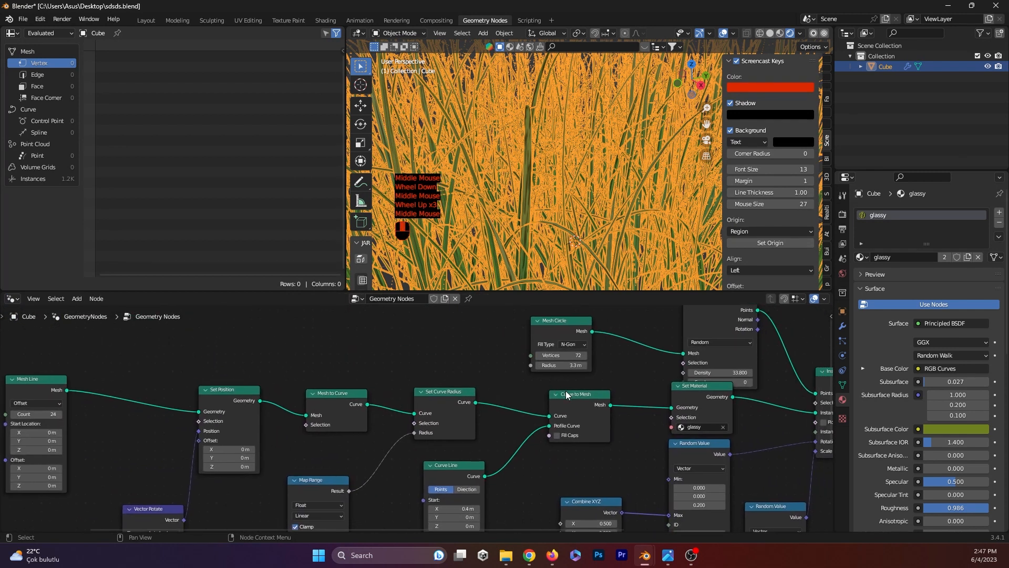
middle_click_drag(565, 390, 542, 392)
middle_click_drag(542, 392, 476, 411)
scroll(476, 411, "up", 3)
mouse_move(511, 368)
left_mouse_down()
mouse_move(491, 369)
mouse_move(486, 381)
mouse_move(502, 381)
left_mouse_up()
left_click(474, 258)
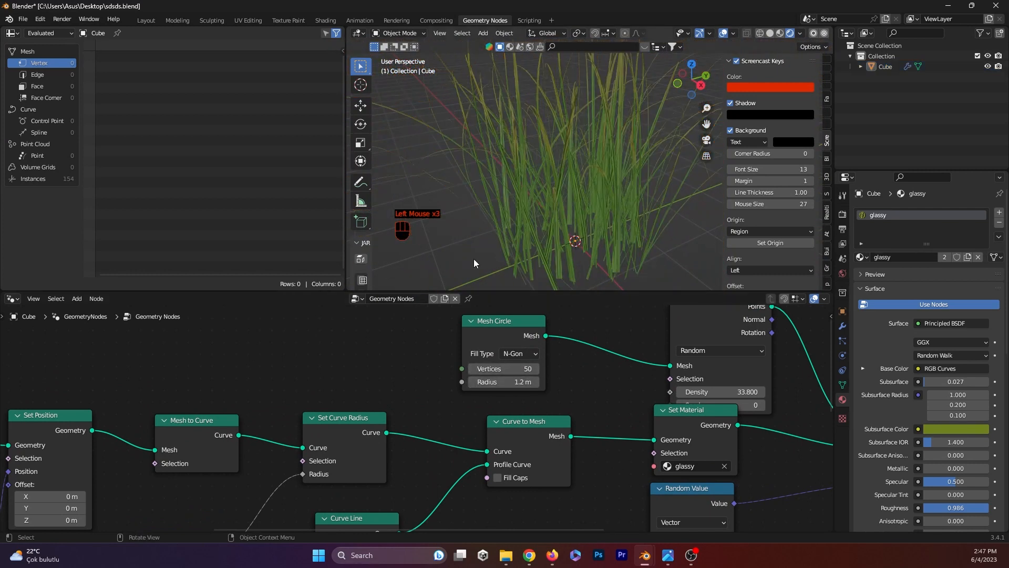
scroll(474, 258, "up", 2)
middle_click_drag(493, 247, 563, 215)
scroll(577, 213, "down", 1)
Move the Group Input node next to the Mesh Circle and expose the circle's Radius as a group input.
left_click(588, 188)
scroll(589, 188, "up", 2)
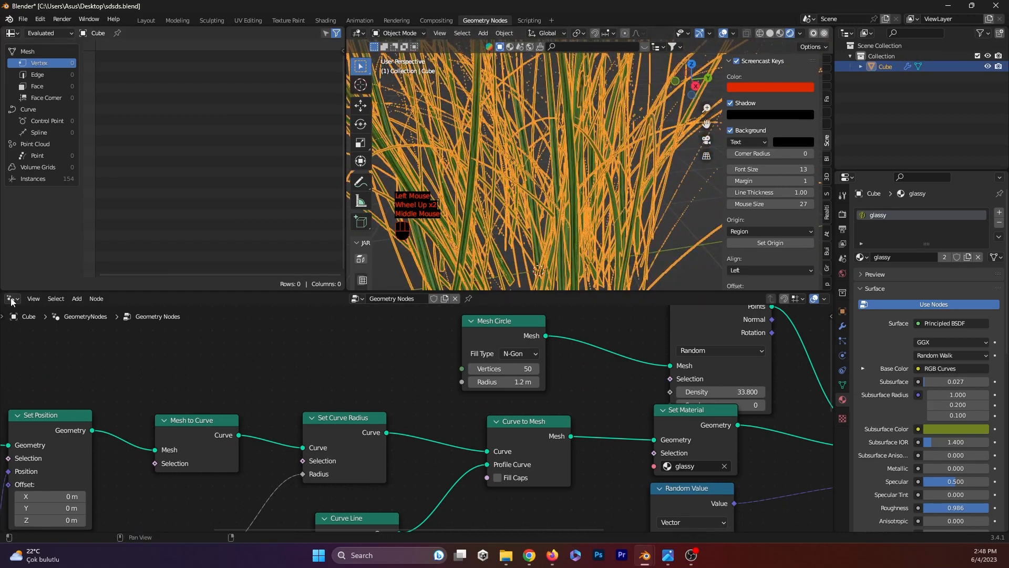
scroll(322, 349, "down", 1)
middle_click_drag(341, 346, 525, 294)
scroll(295, 402, "down", 2)
left_click_drag(174, 385, 487, 332)
scroll(492, 339, "up", 2)
scroll(492, 339, "up", 1)
middle_click_drag(491, 339, 419, 427)
left_click_drag(470, 416, 392, 388)
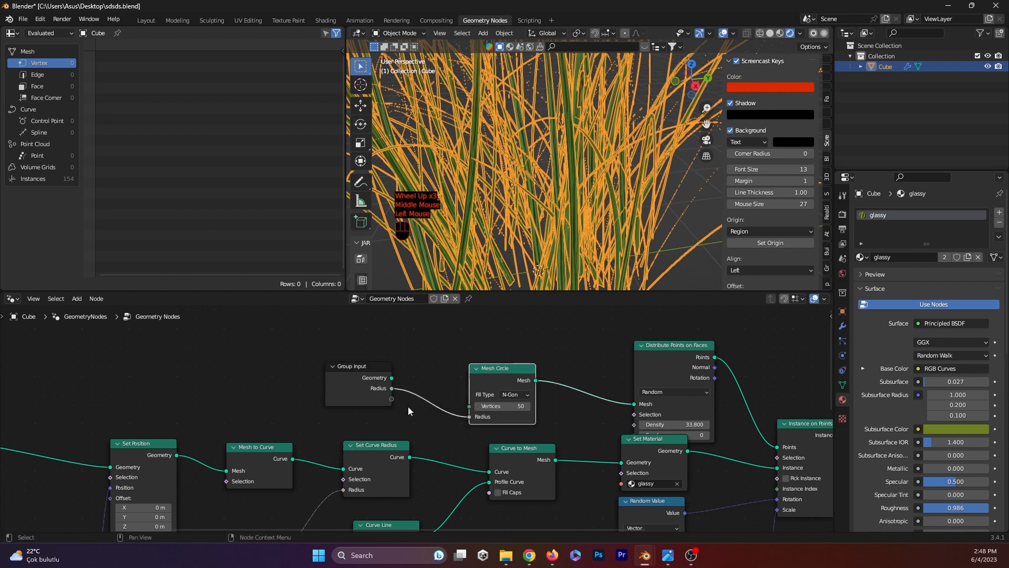
Set the Radius input of the grass's Geometry Nodes modifier to 1.01 m.
left_click(842, 311)
left_click(843, 326)
mouse_move(951, 282)
left_mouse_down()
mouse_move(978, 282)
mouse_move(948, 282)
left_mouse_up()
left_click(674, 200)
middle_click_drag(674, 201, 538, 203)
scroll(539, 203, "up", 2)
scroll(499, 216, "down", 1)
Switch the node area to the Shader Editor showing the grass's glassy material.
left_click(386, 231)
left_click(12, 298)
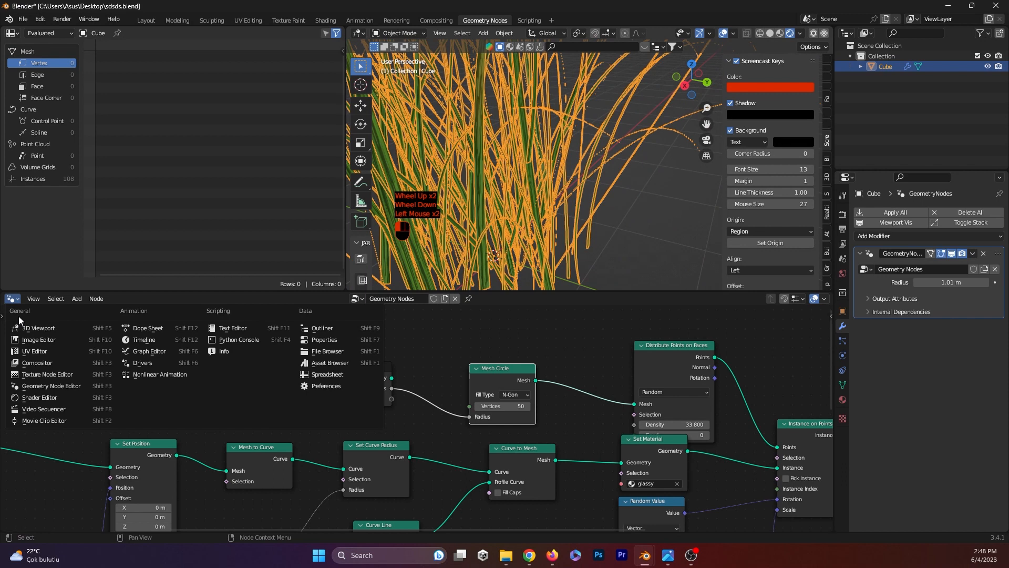
left_click(32, 399)
middle_click_drag(380, 401, 210, 294)
scroll(463, 354, "up", 5)
middle_click_drag(463, 354, 390, 341)
scroll(276, 417, "down", 2)
scroll(390, 342, "up", 2)
middle_click_drag(390, 388, 699, 513)
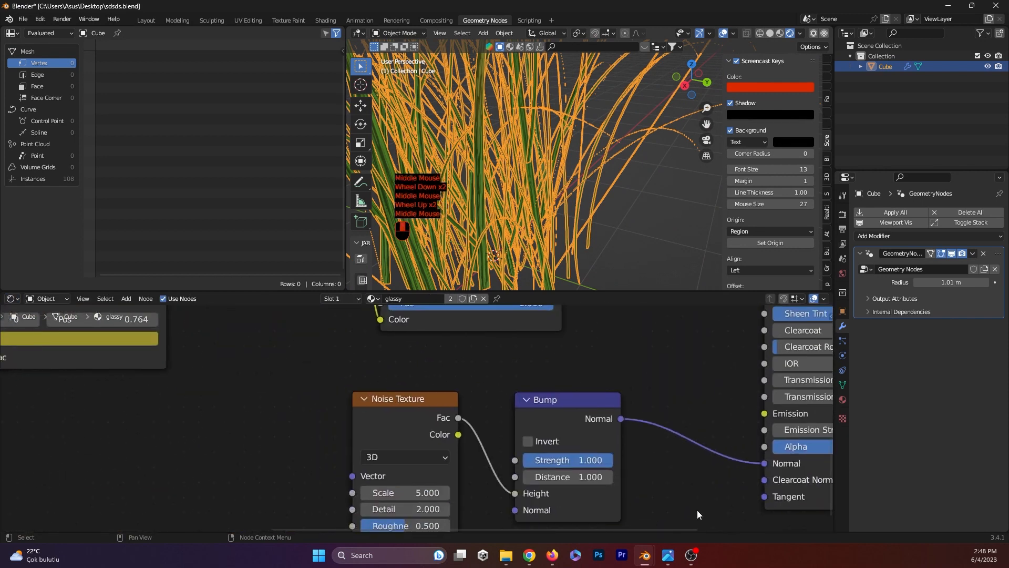
Add Texture Coordinate and Mapping nodes feeding the Noise Texture's Vector input from the Generated output.
left_click(394, 397)
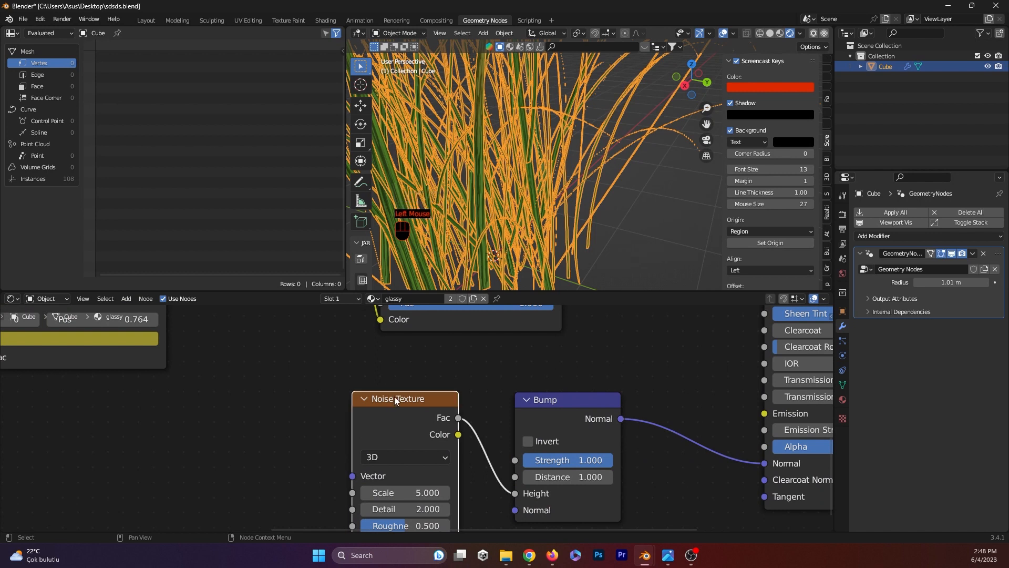
key("ctrl+t")
middle_click_drag(287, 439, 318, 400, "shift")
scroll(358, 380, "down", 2)
scroll(318, 400, "up", 1)
middle_click_drag(439, 392, 378, 390, "shift")
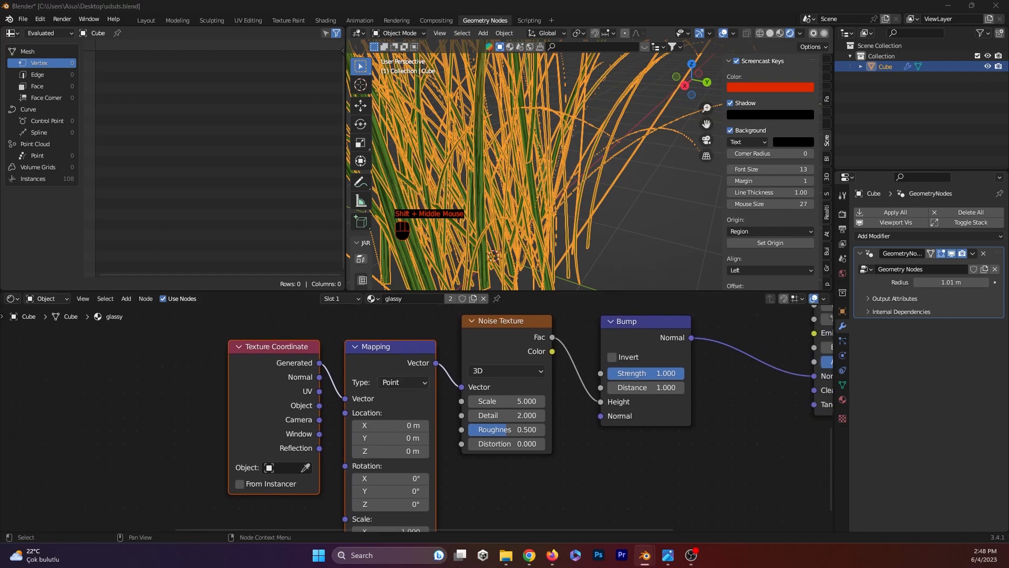
Set the Noise Texture's Scale to 50 and Detail to 15.
left_click_drag(505, 400, 554, 401)
left_click(509, 406)
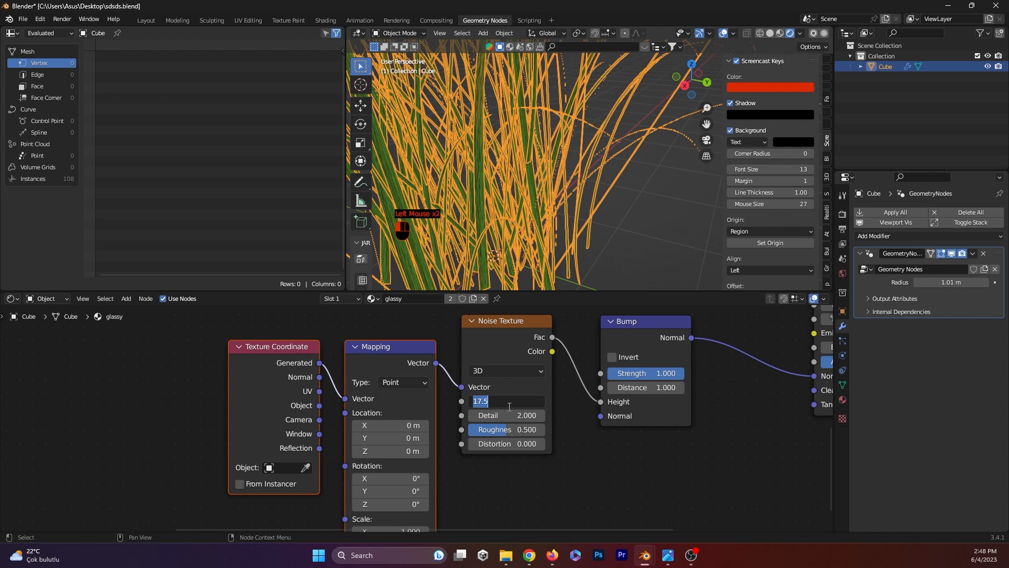
key("Return")
scroll(472, 204, "up", 2)
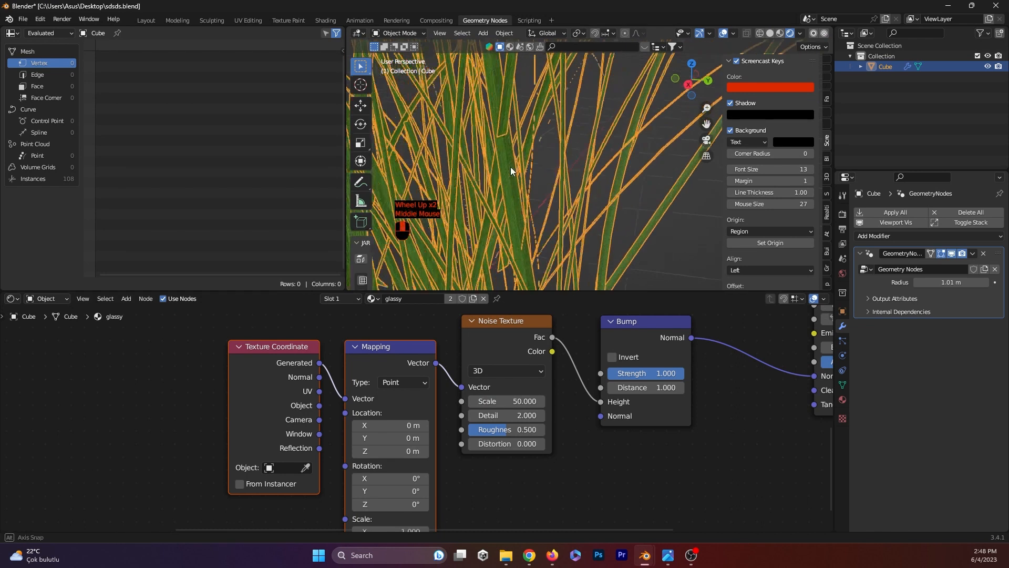
middle_click_drag(510, 166, 512, 176)
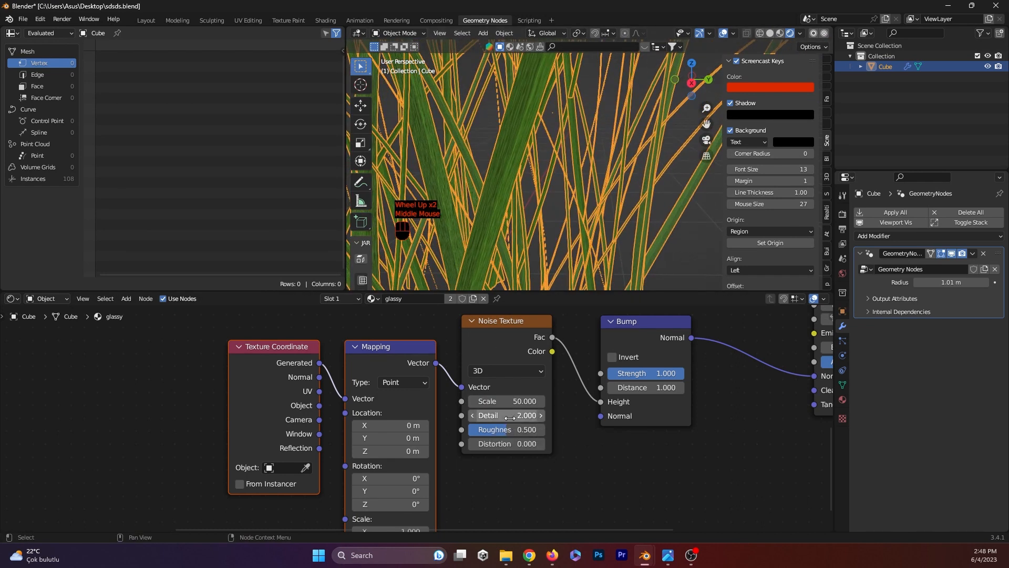
left_click_drag(509, 417, 531, 418)
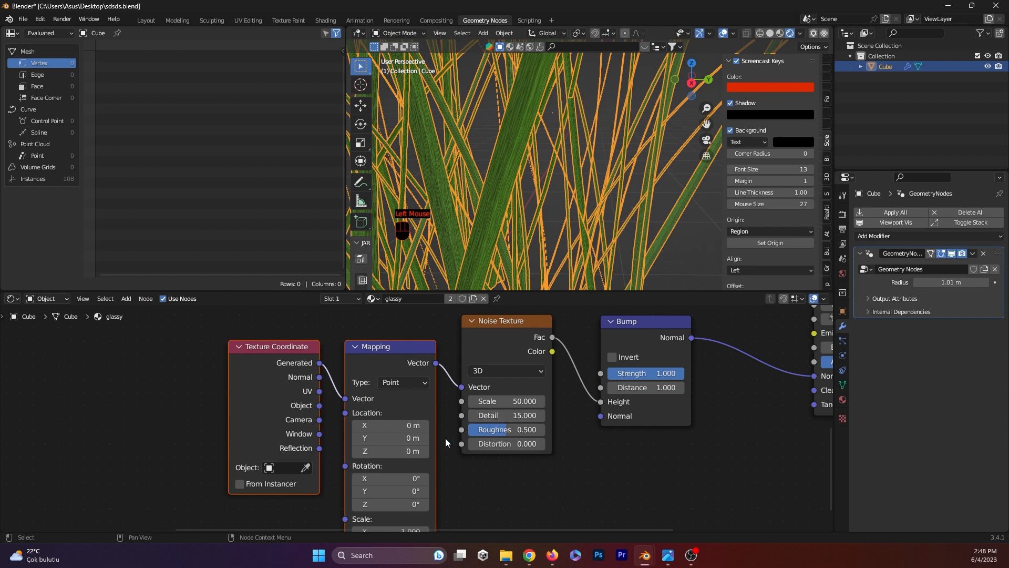
Set the Noise Texture's Roughness to 0 and its Distortion to -19.
left_click(515, 430)
left_click_drag(513, 443, 467, 443)
scroll(469, 219, "up", 2)
middle_click_drag(468, 218, 503, 218)
left_click(472, 444)
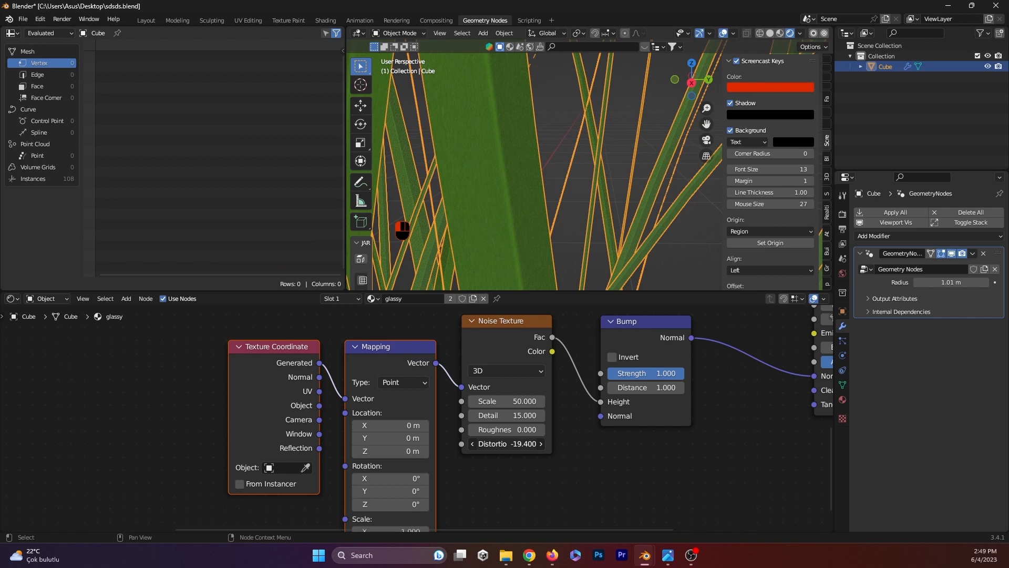
left_click_drag(504, 443, 494, 443)
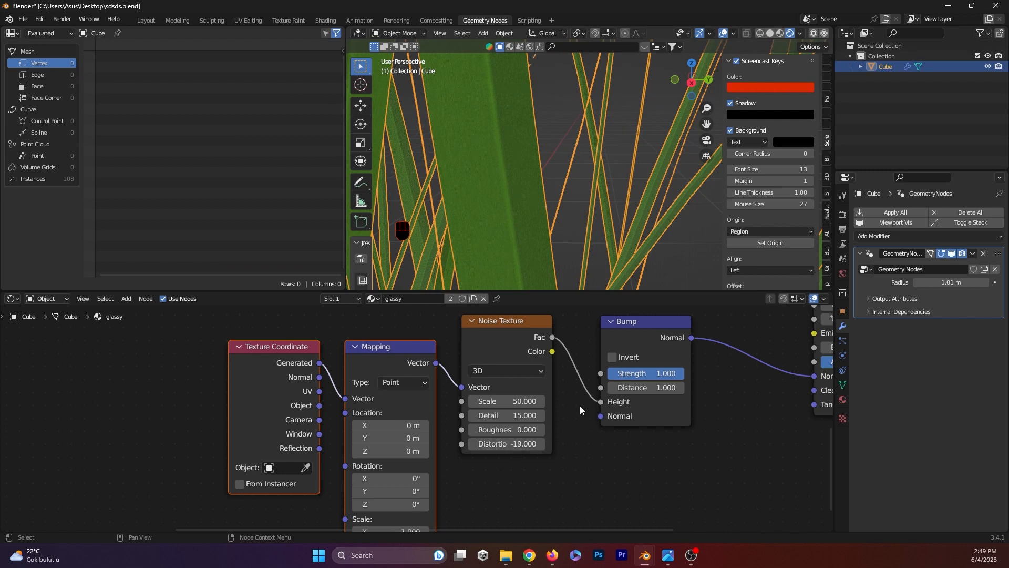
Set the grass modifier's Radius to 2.45 m to widen the patch.
scroll(579, 405, "down", 2)
middle_click_drag(670, 402, 632, 436)
scroll(573, 243, "down", 2)
middle_click_drag(573, 243, 500, 185)
scroll(561, 161, "down", 1)
left_click_drag(920, 283, 988, 284)
scroll(547, 136, "down", 1)
scroll(547, 136, "down", 1)
scroll(547, 136, "up", 2)
Examine the shaded grass patch from several angles, with and without the selection outline.
left_click(658, 216)
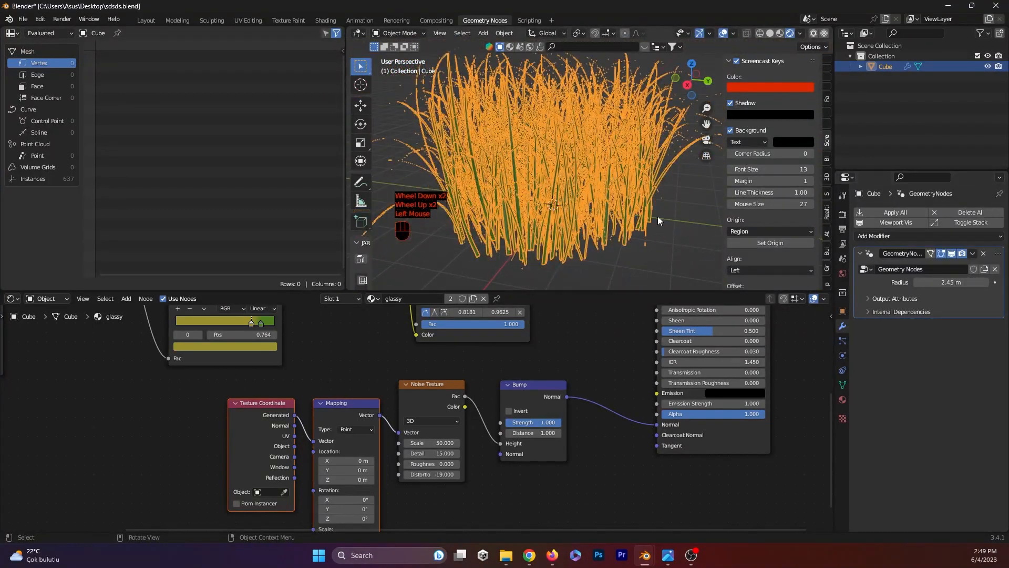
left_click(603, 273)
middle_click_drag(660, 265, 538, 250)
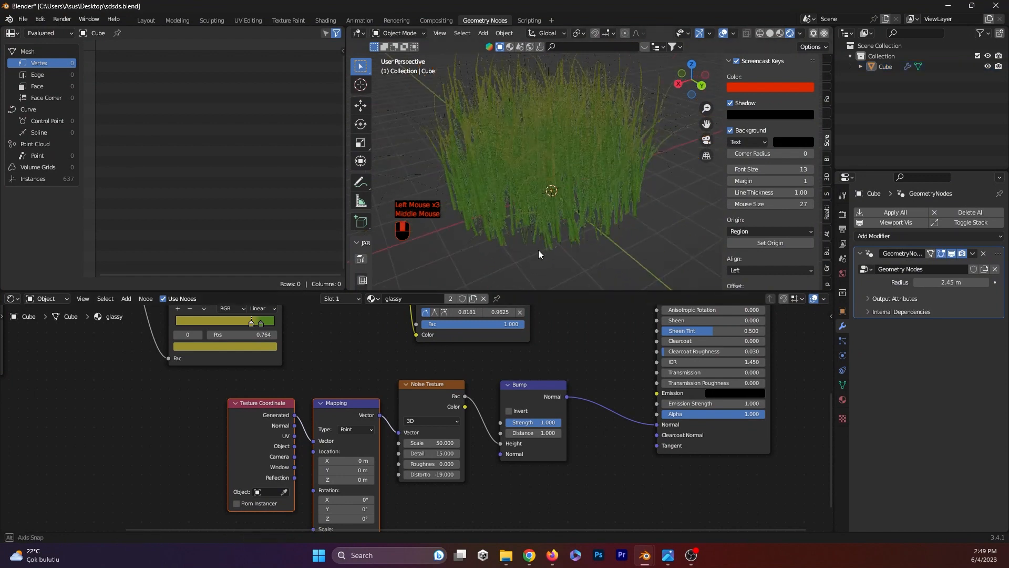
scroll(538, 250, "up", 2)
middle_click_drag(518, 188, 561, 171)
left_click(558, 174)
scroll(567, 182, "down", 2)
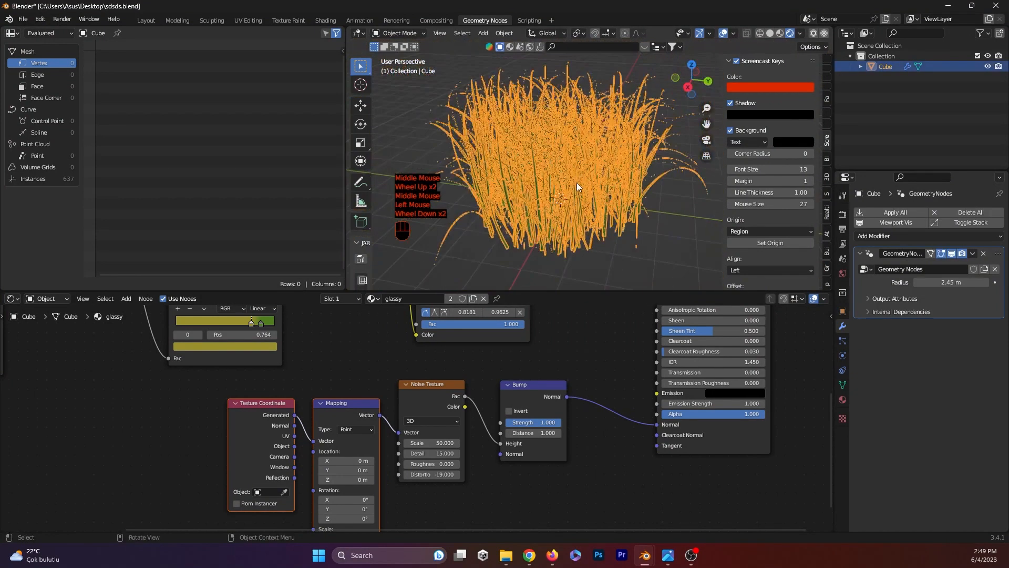
left_click(597, 261)
Add a mesh plane at the base of the grass and scale it up well beyond the patch as ground.
scroll(600, 264, "down", 1)
scroll(600, 263, "down", 1)
key("shift+a")
mouse_move(605, 266)
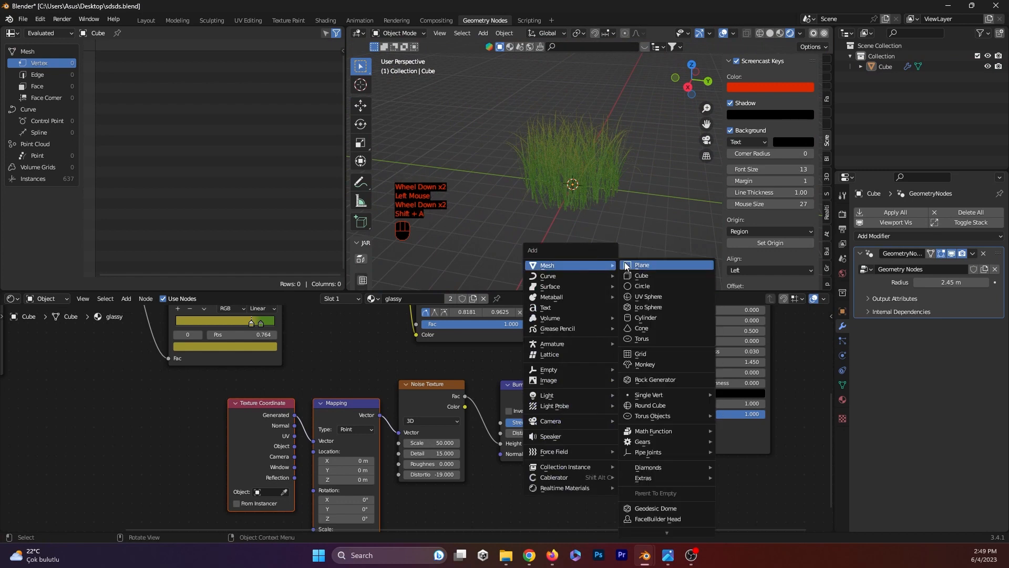
left_click(642, 265)
key("s")
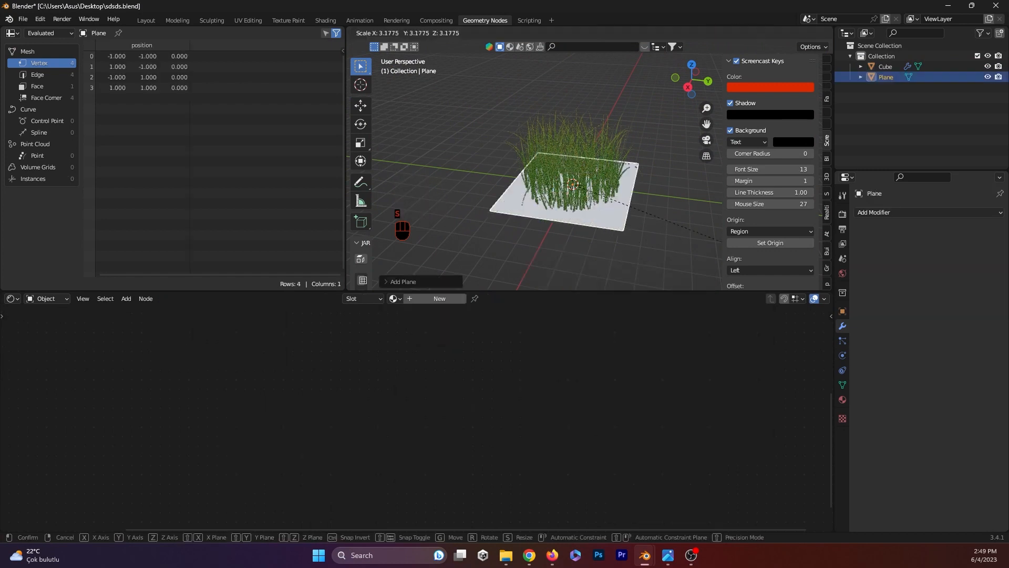
left_click(487, 105)
left_click(510, 122)
mouse_move(509, 122)
middle_mouse_down()
mouse_move(626, 112)
mouse_move(530, 125)
middle_mouse_up()
scroll(533, 137, "up", 2)
scroll(542, 162, "down", 2)
Duplicate the ground plane and place the copy high above the grass as an overhead light panel.
left_click(552, 204)
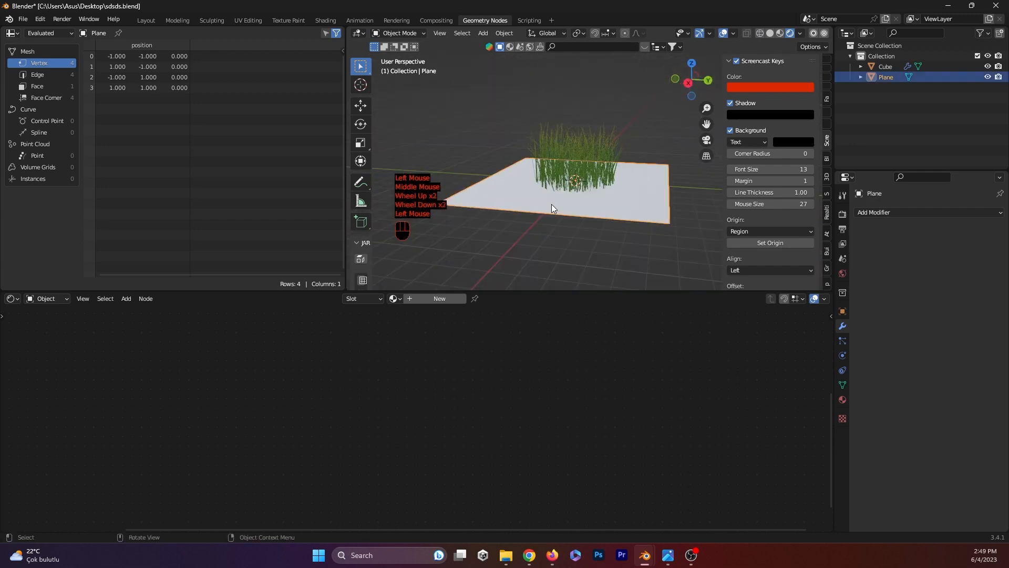
key("shift+d")
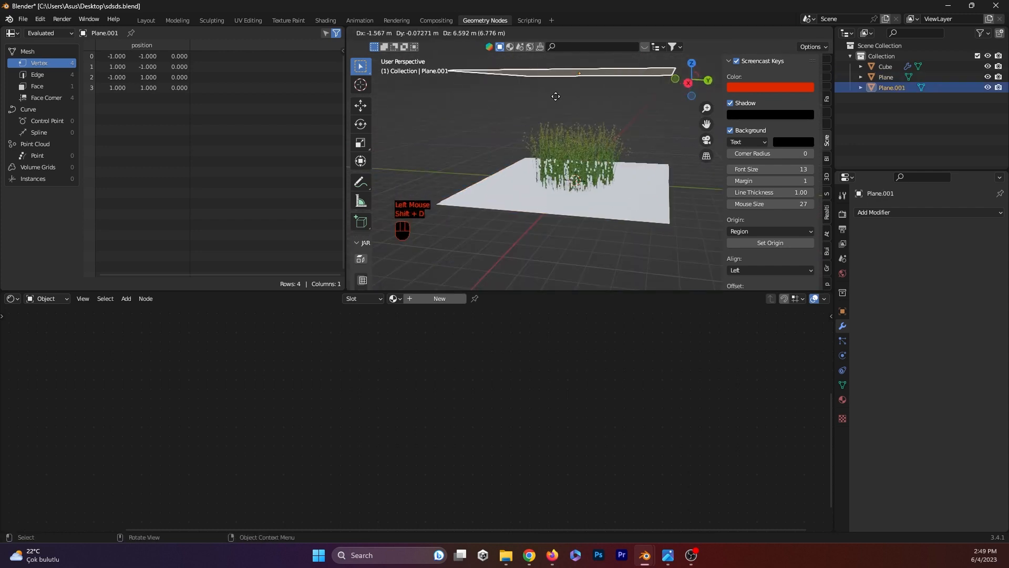
key("g")
left_click(625, 109)
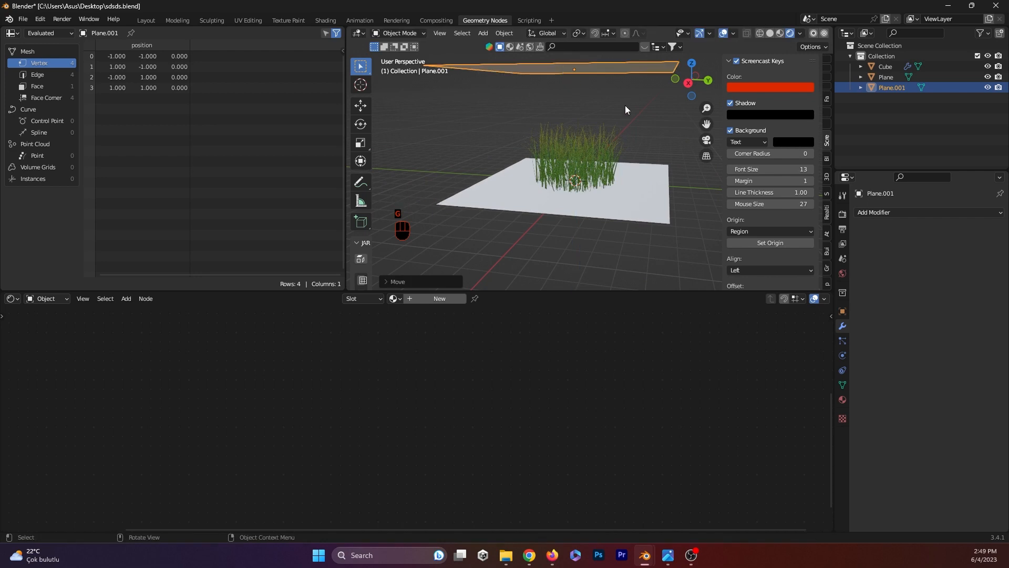
Create a new material on the overhead plane and delete its Principled BSDF node.
left_click(430, 300)
scroll(519, 383, "down", 2)
middle_click_drag(512, 429, 605, 562)
left_click(600, 391)
key("Delete")
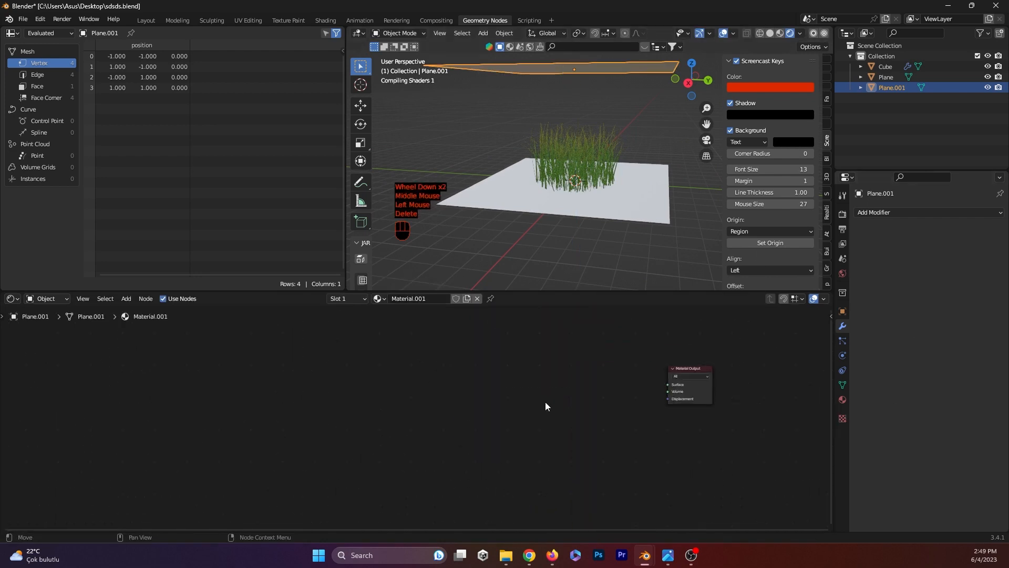
Add an Emission shader and connect it to the Material Output's Surface input.
left_click(542, 384)
key("shift+a")
type("semiss")
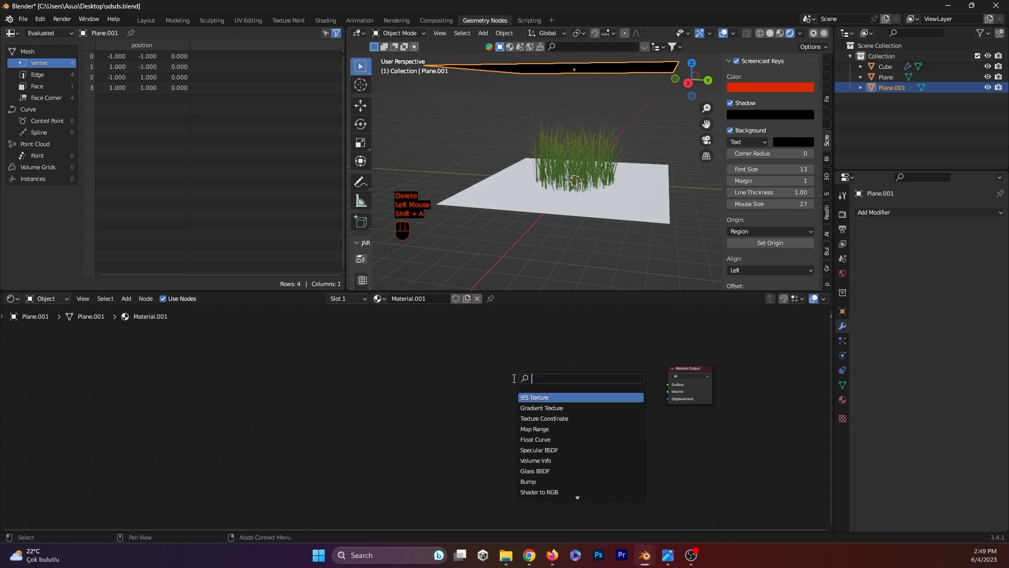
key("Return")
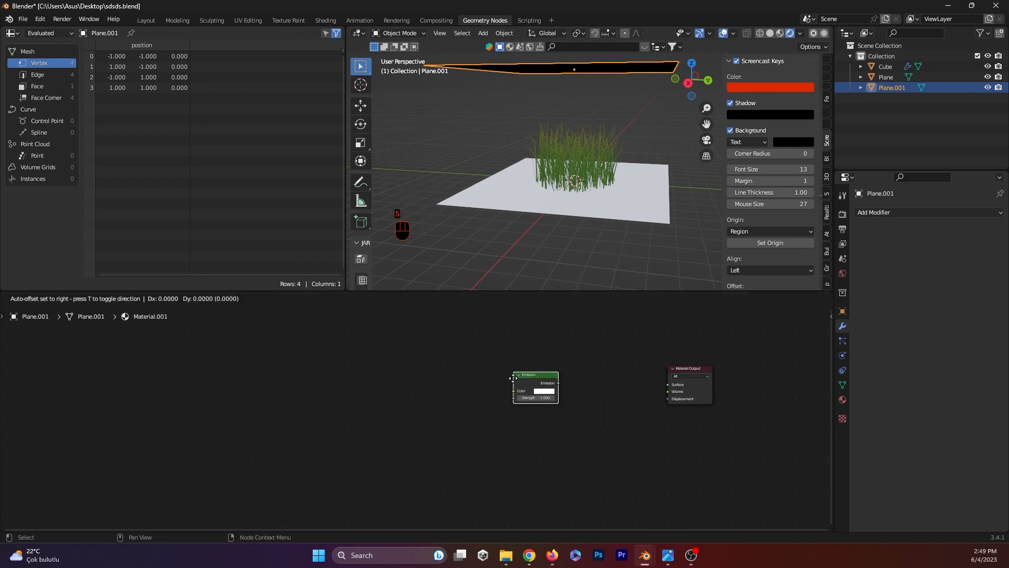
left_click(512, 378)
scroll(586, 364, "up", 2)
left_click_drag(626, 365, 802, 367)
middle_click_drag(654, 252, 675, 194, "shift")
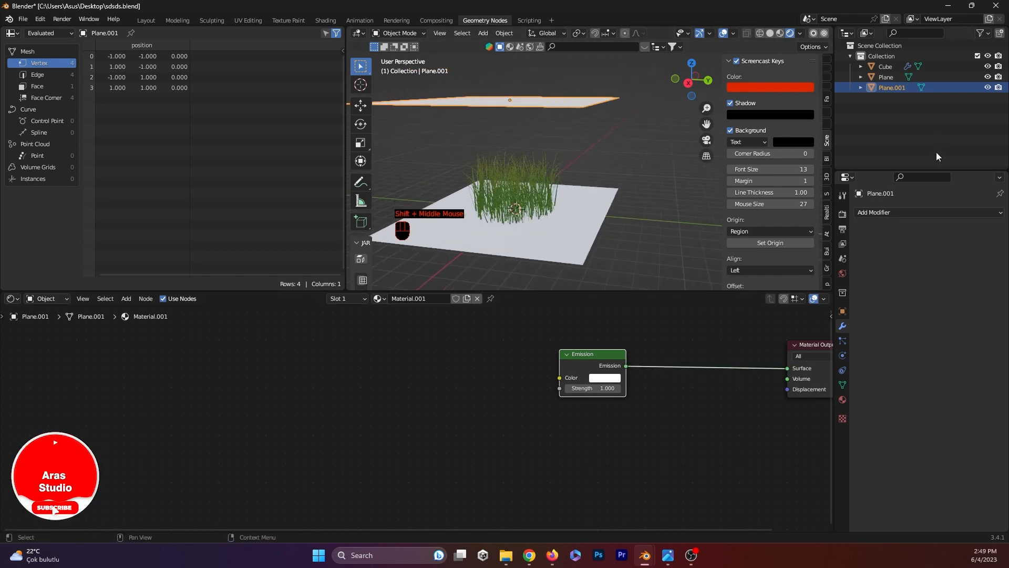
Change the render engine to Cycles and inspect the grass in the rendered viewport.
left_click(842, 229)
left_click(842, 214)
left_click(957, 212)
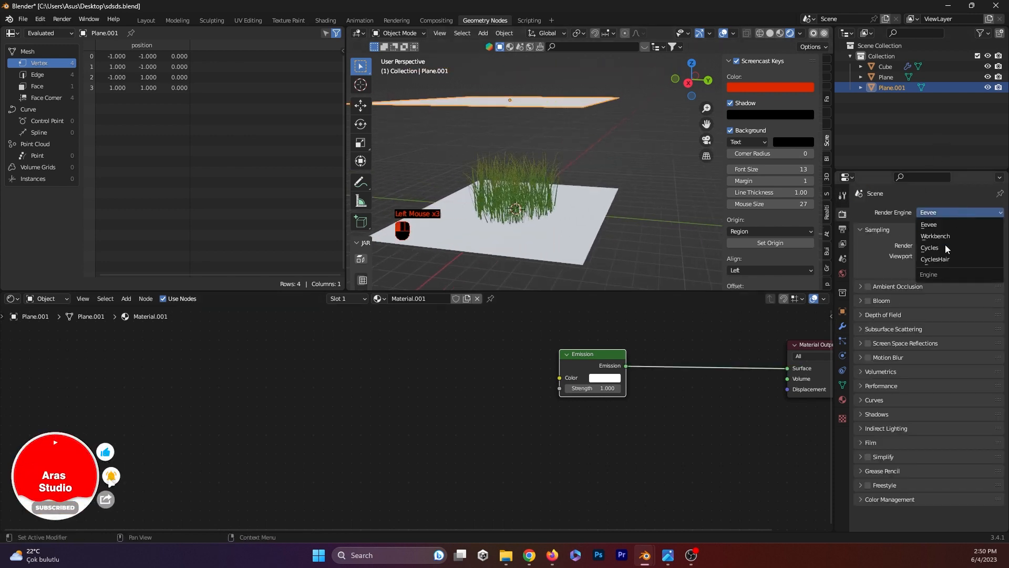
left_click(943, 248)
scroll(515, 209, "up", 2)
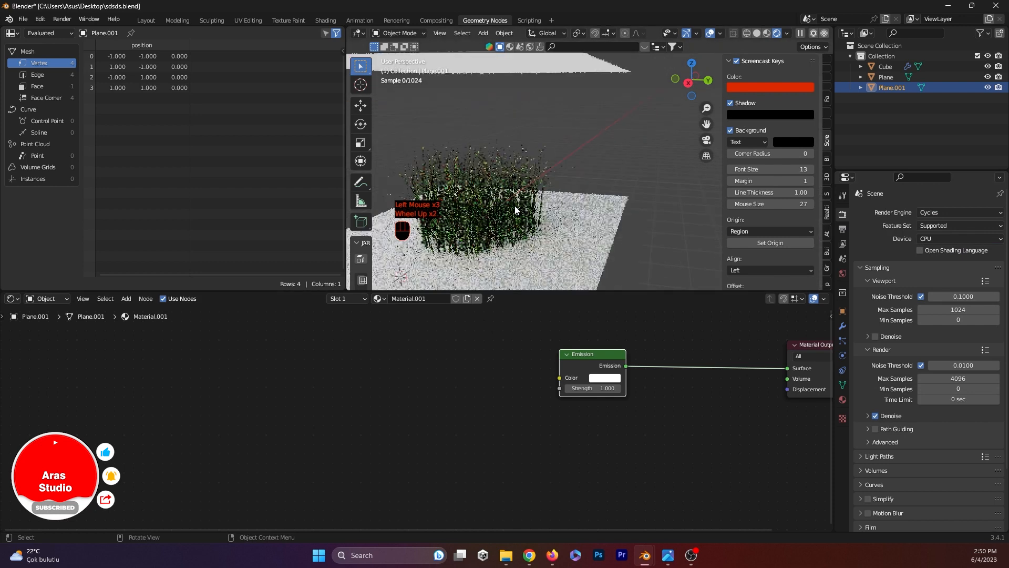
scroll(515, 206, "up", 3)
middle_click_drag(522, 206, 546, 197)
middle_click_drag(547, 197, 621, 162, "shift")
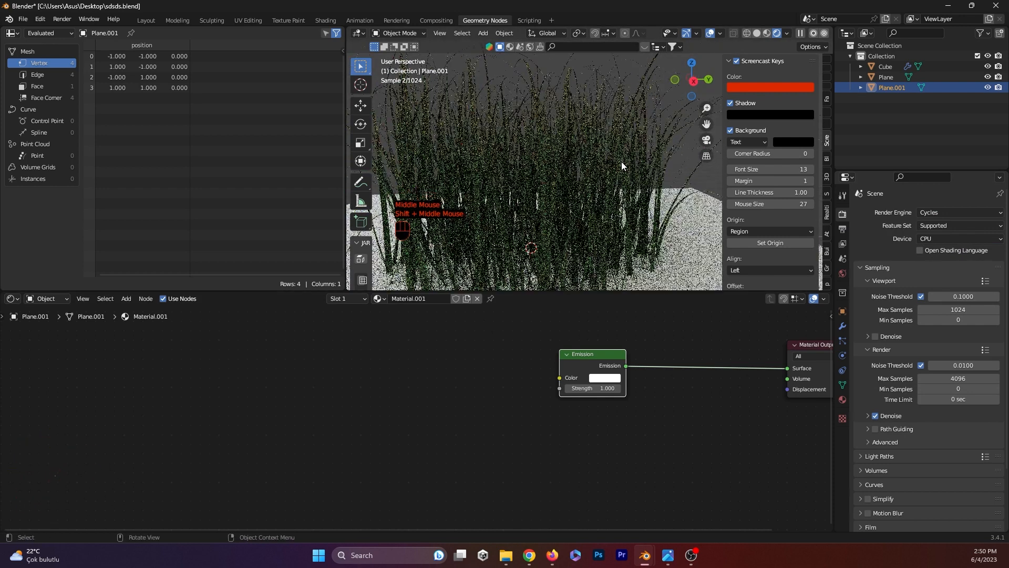
scroll(622, 162, "down", 2)
middle_click_drag(619, 164, 594, 194)
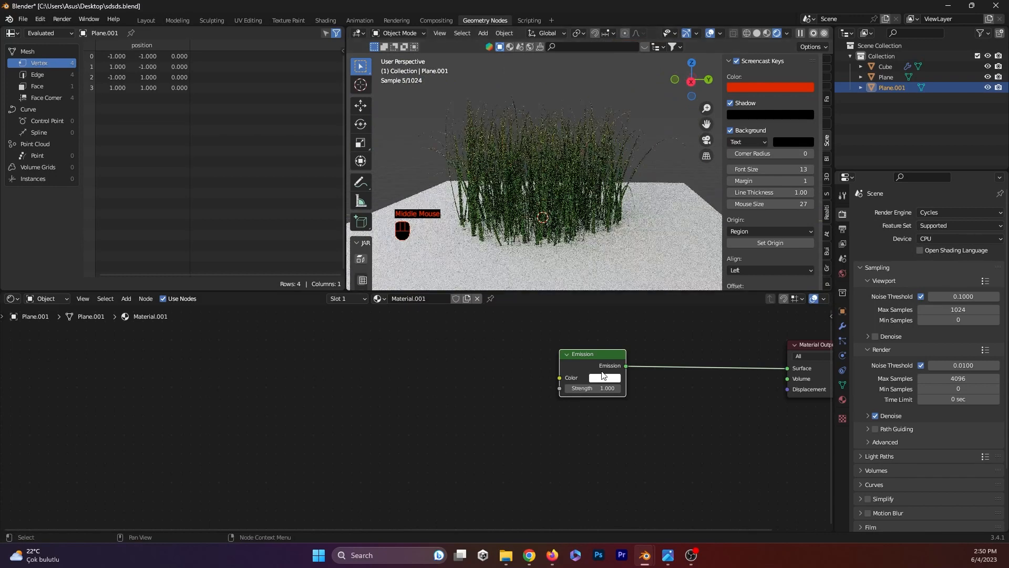
Move the Emission node closer to the Material Output and set the Cycles device to GPU Compute.
left_click_drag(598, 356, 718, 338)
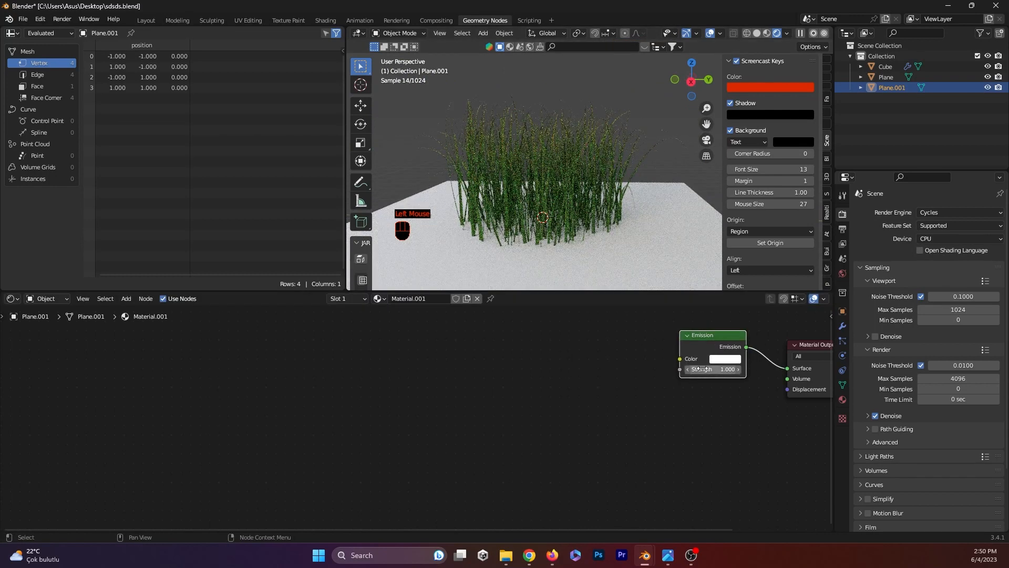
left_click(968, 241)
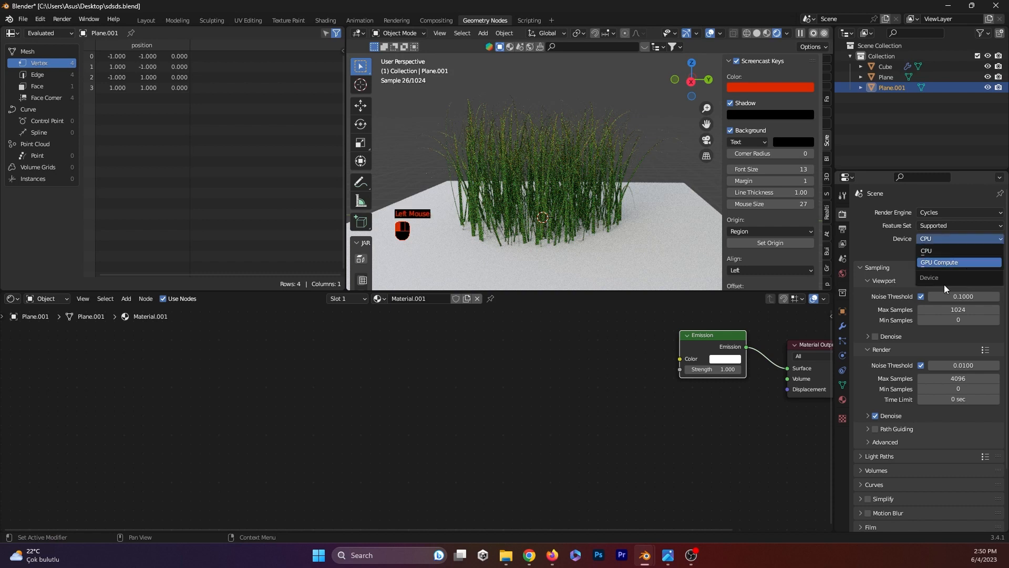
left_click(941, 263)
Set Max Samples to 512 for both the viewport and the final render.
double_click(957, 297)
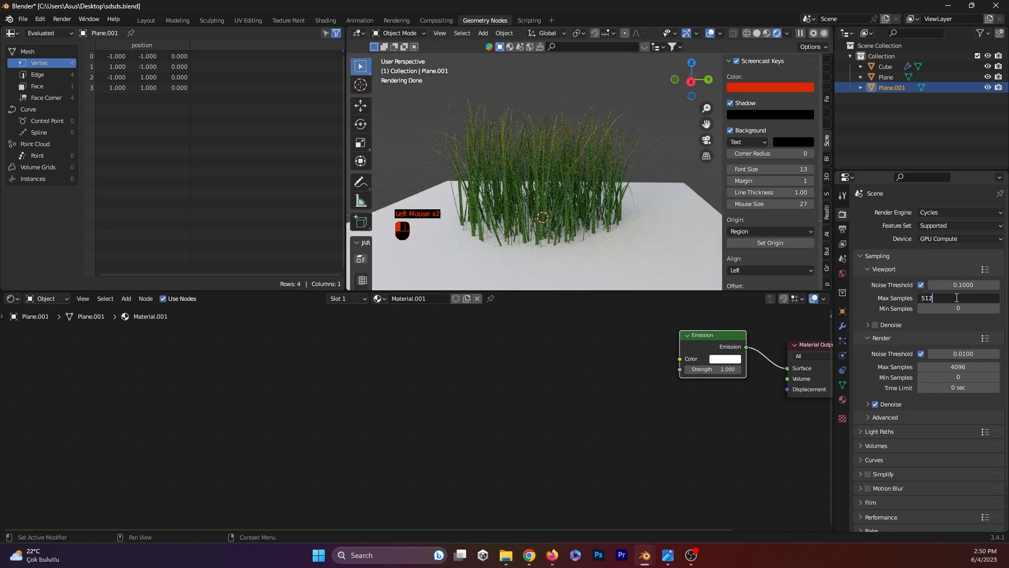
double_click(964, 368)
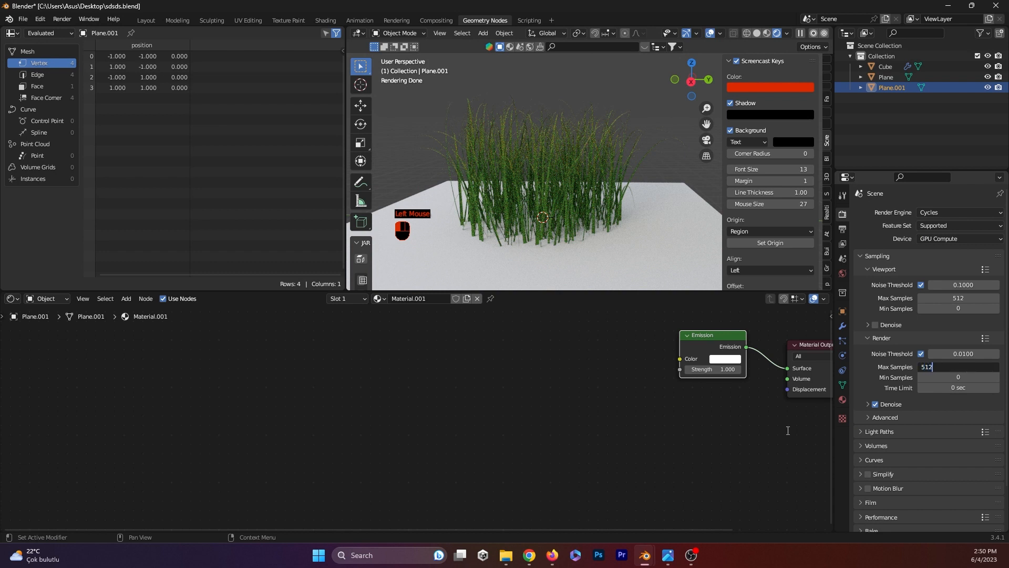
key("Return")
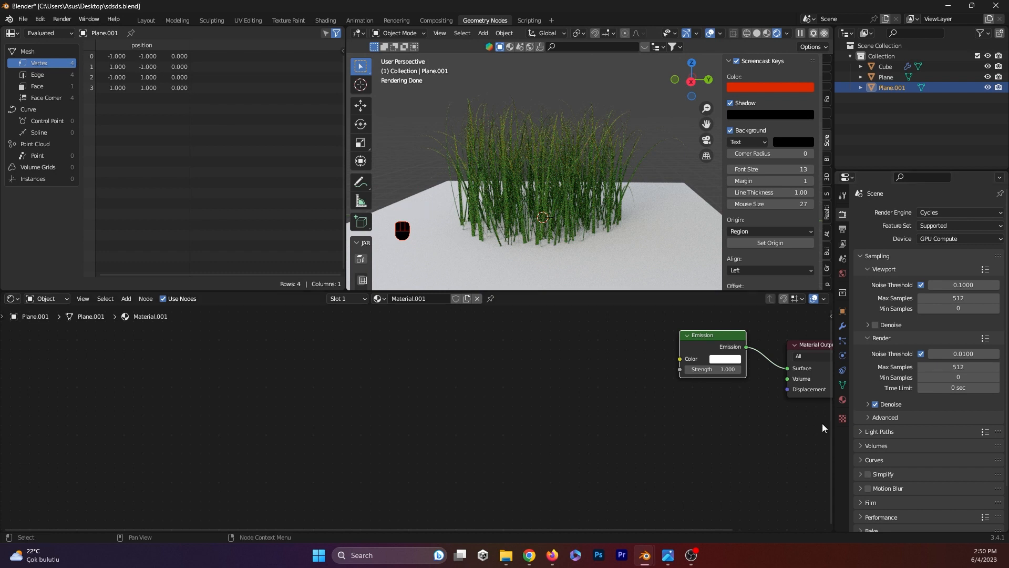
Set the render denoiser to OptiX and enable viewport denoising with OptiX and the Albedo pass.
left_click(870, 405)
left_click(938, 421)
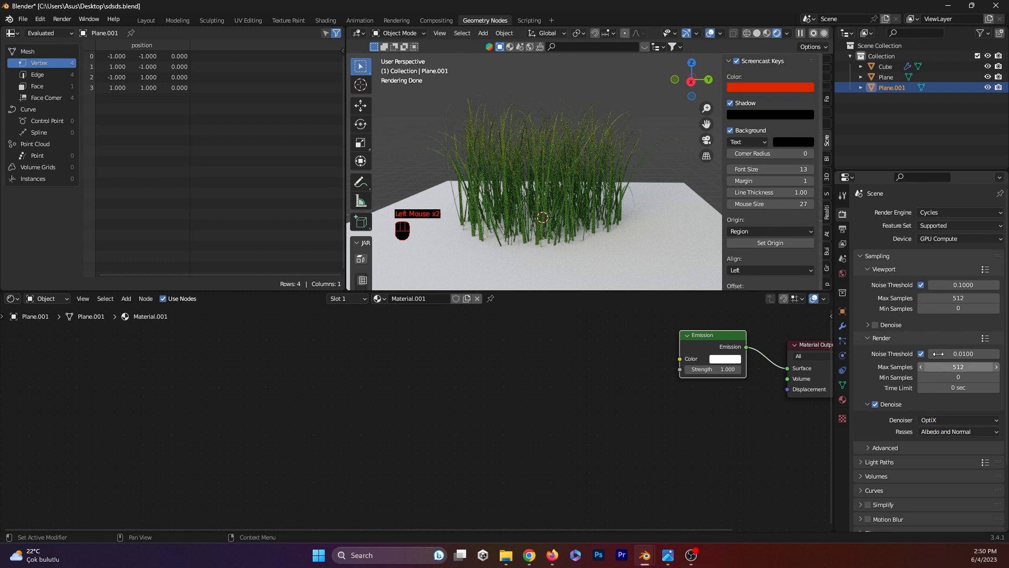
left_click(868, 324)
left_click(874, 324)
left_click(938, 342)
left_click(934, 364)
Set the color management Look to Medium Contrast.
scroll(884, 400, "down", 2)
middle_click(887, 410)
scroll(889, 418, "down", 1)
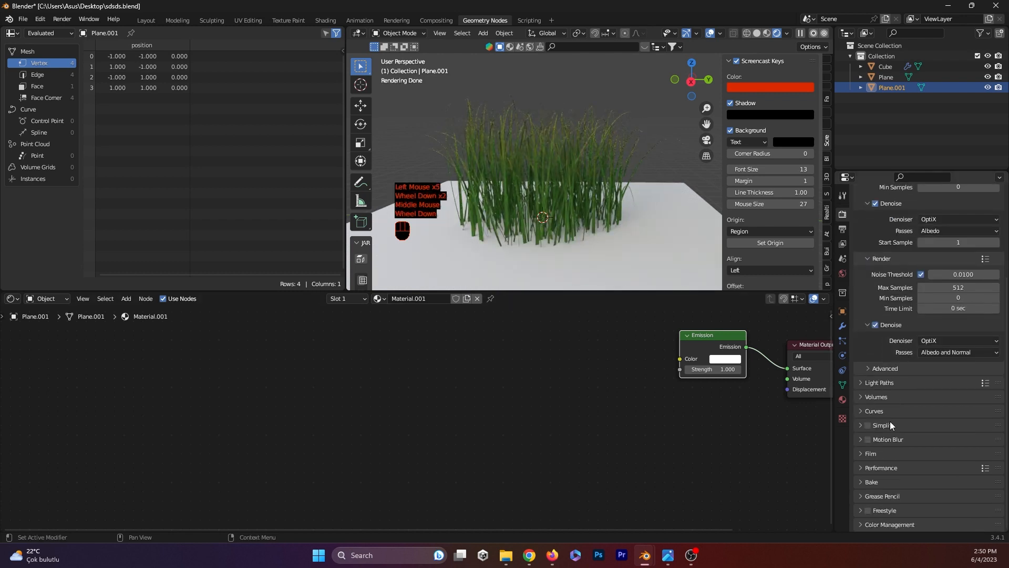
left_click(862, 524)
scroll(967, 433, "down", 2)
left_click(949, 469)
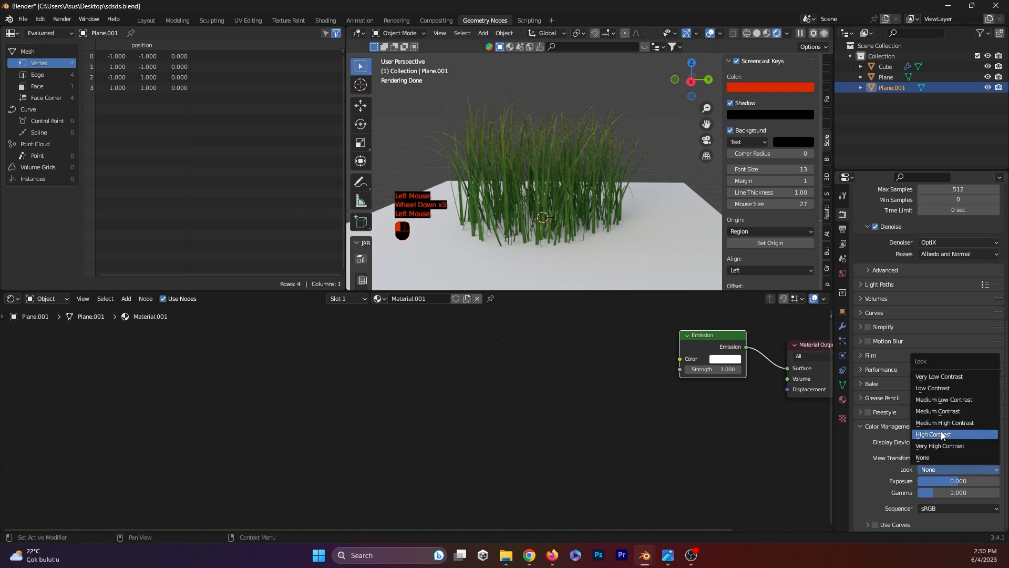
left_click(944, 411)
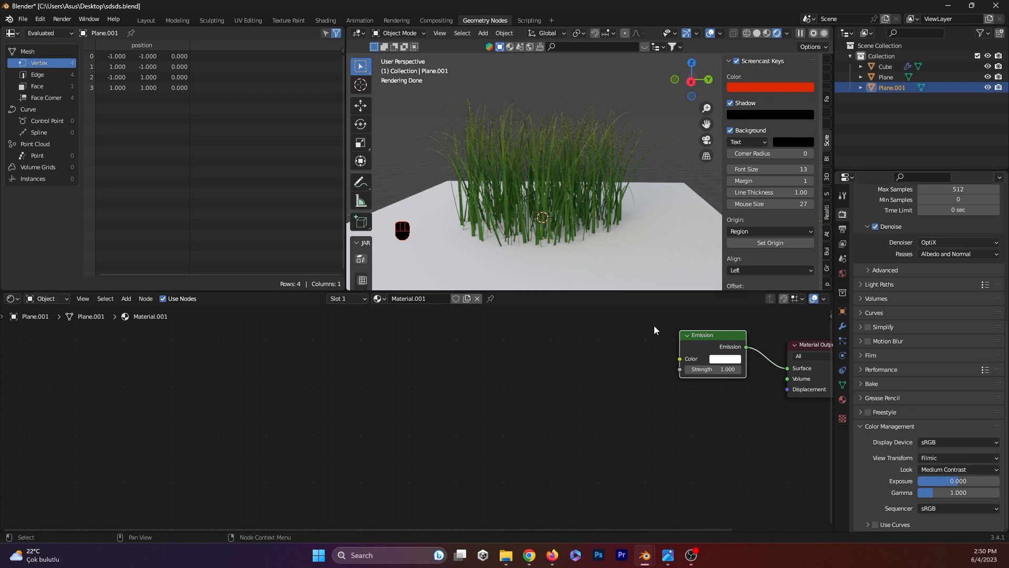
Select the ground plane beneath the grass.
middle_click_drag(594, 179, 617, 178)
scroll(547, 182, "up", 2)
scroll(616, 175, "down", 1)
left_click(645, 259)
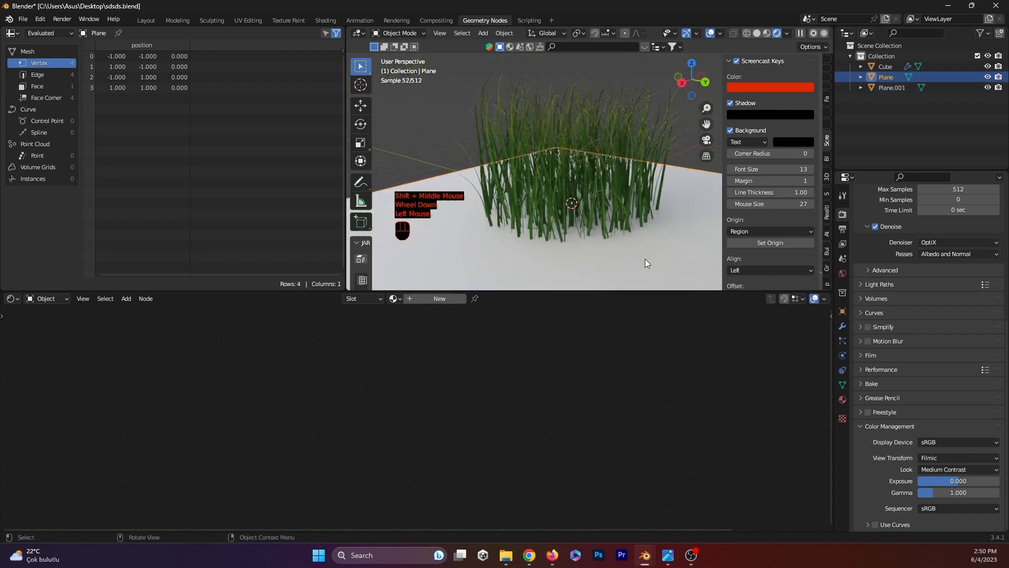